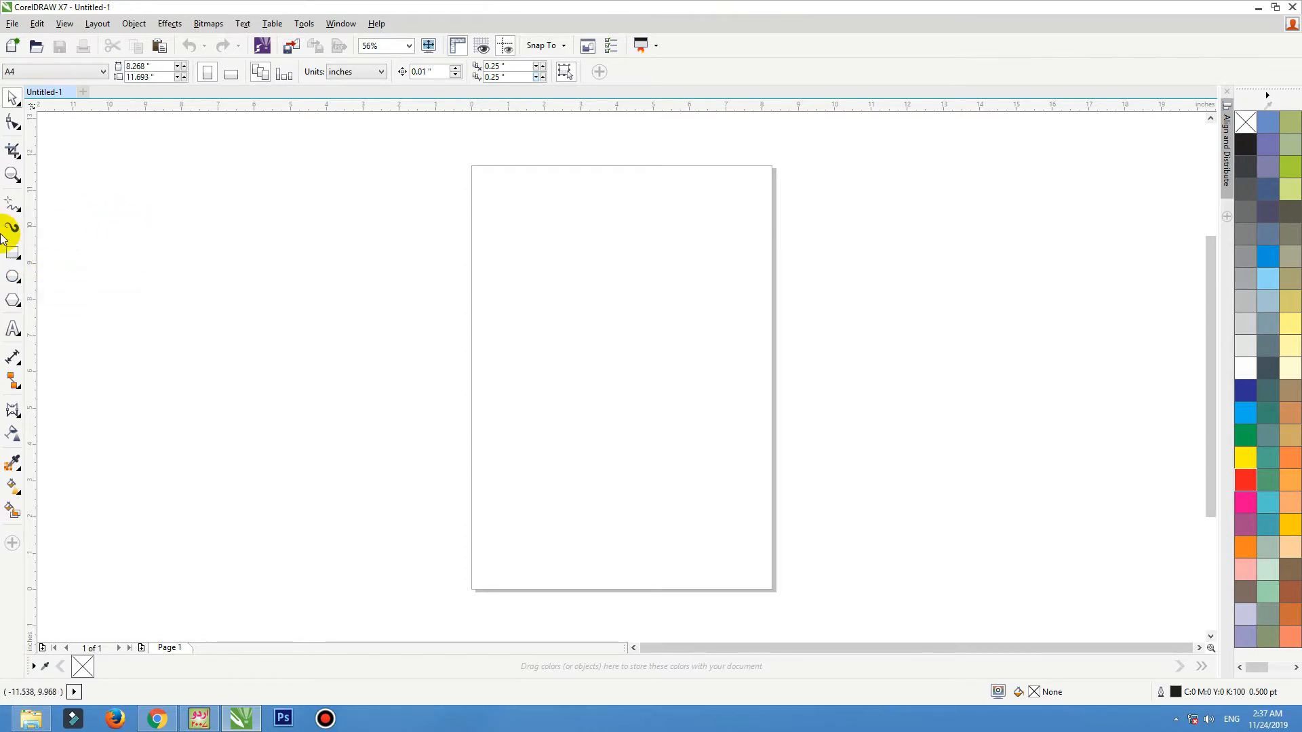
# Switch the page to landscape orientation and draw a rectangle about 5.2 by 3.0 inches on it.
pyautogui.click(230, 74)
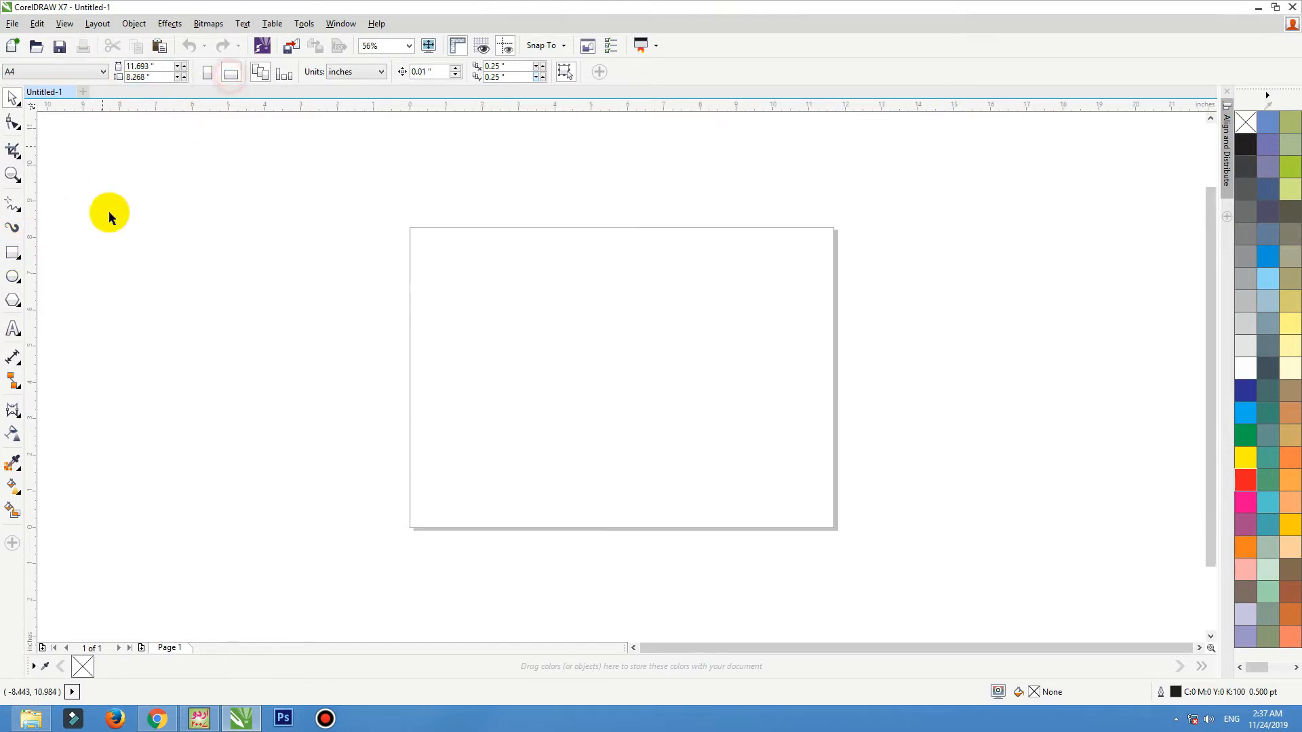
pyautogui.click(13, 253)
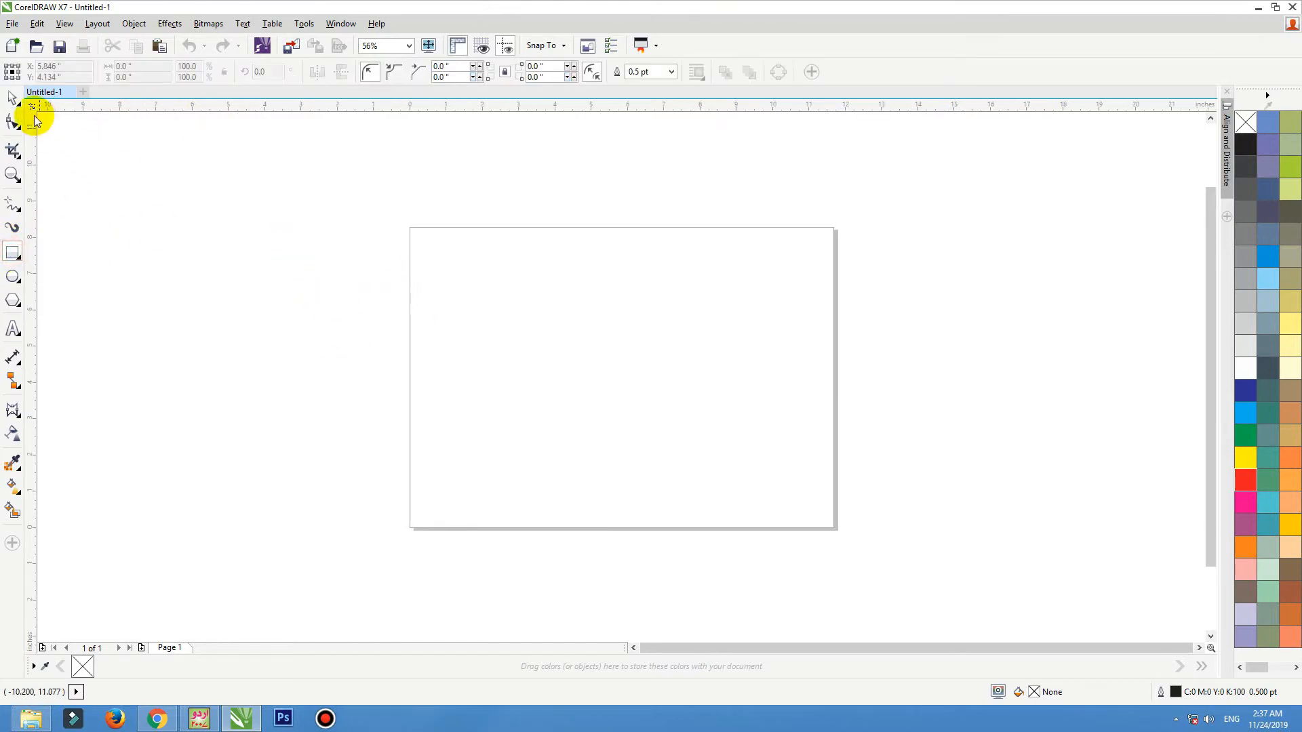
pyautogui.moveTo(384, 246); pyautogui.dragTo(868, 510)
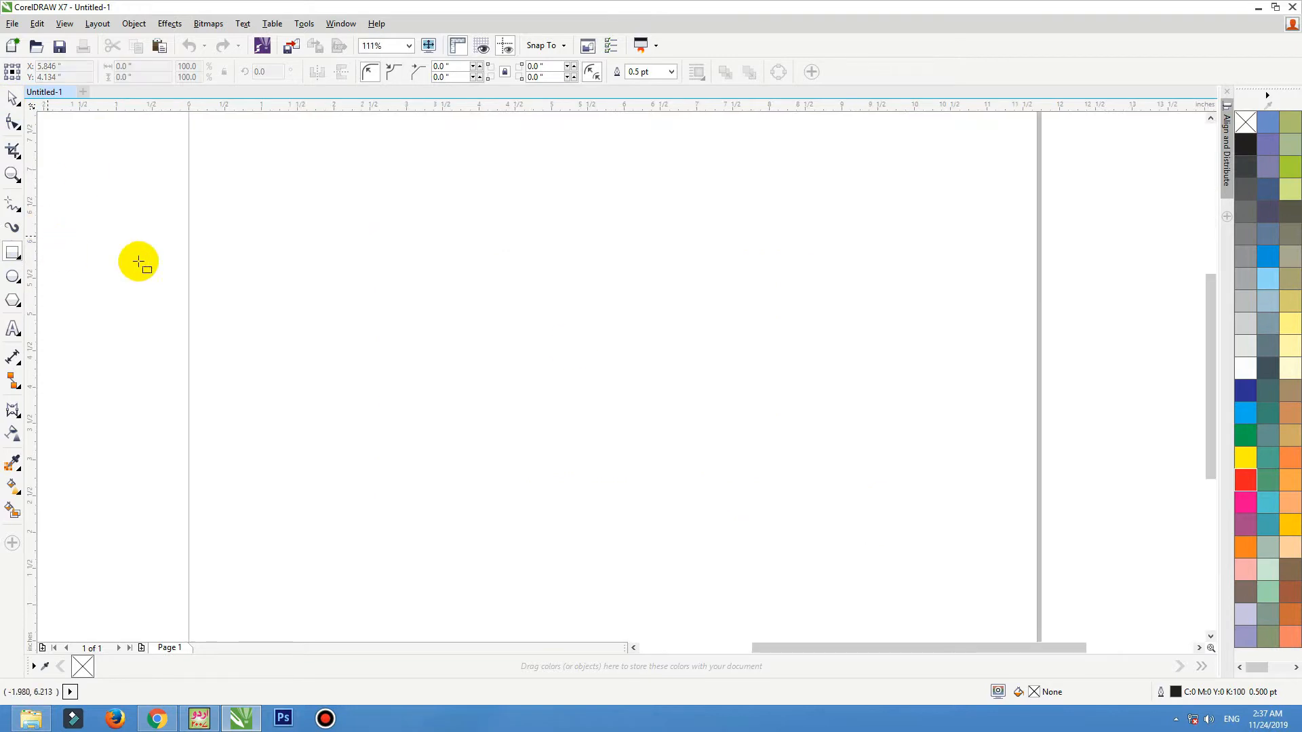
pyautogui.moveTo(328, 189)
pyautogui.mouseDown()
pyautogui.moveTo(506, 328)
pyautogui.moveTo(706, 409)
pyautogui.mouseUp()
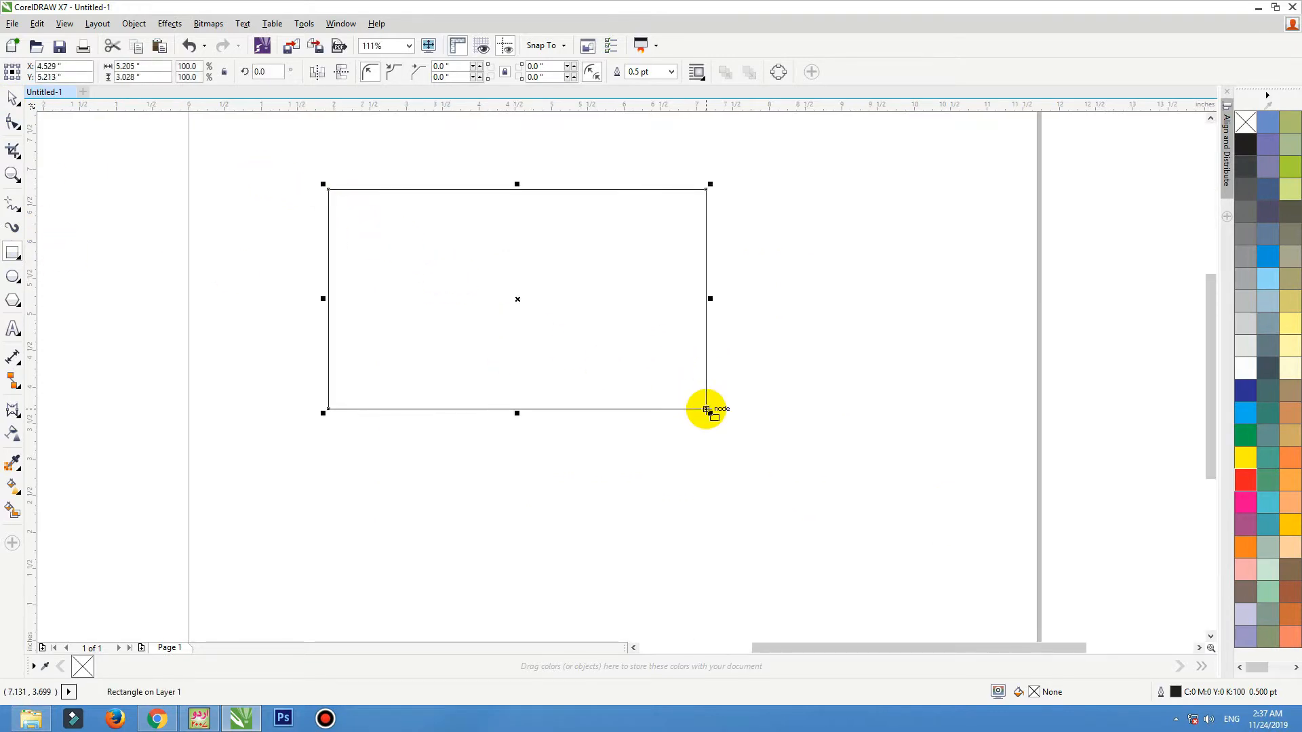
# Resize the rectangle to 10 by 4 inches and center it on the page.
pyautogui.click(154, 68)
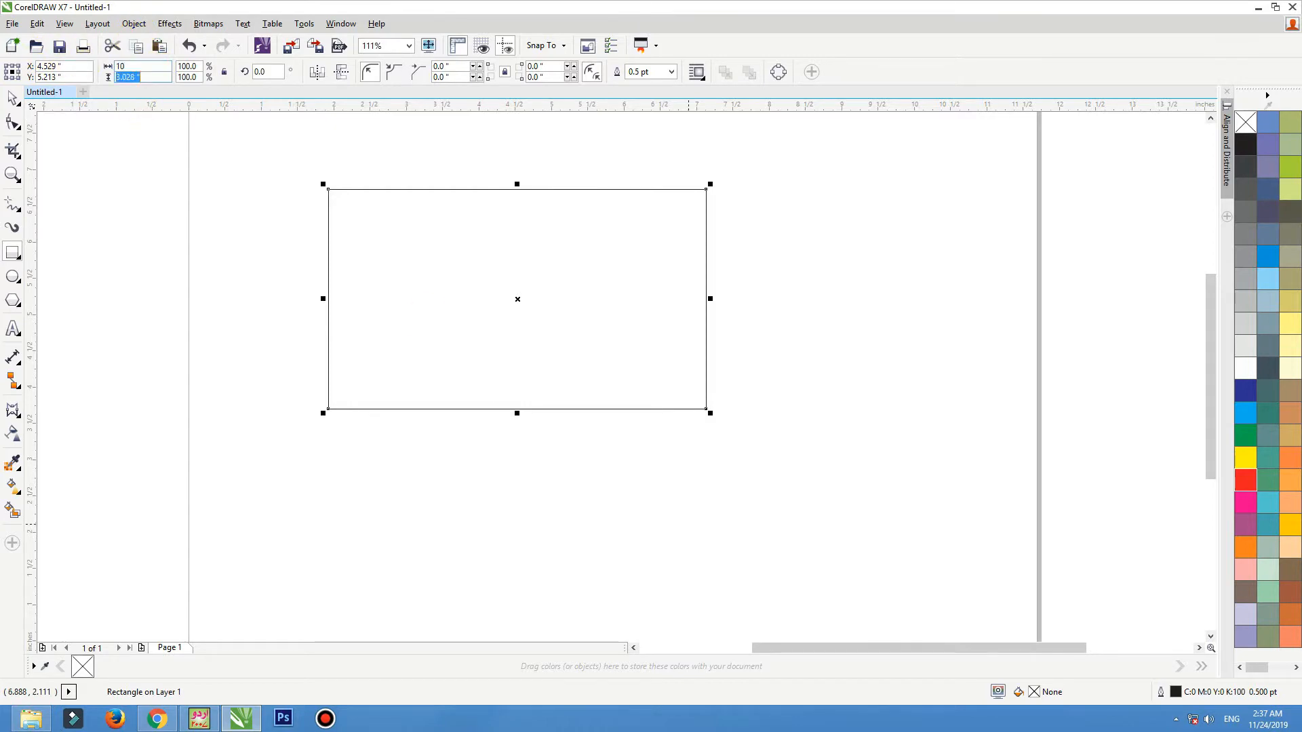
pyautogui.write('4')
pyautogui.press('Return')
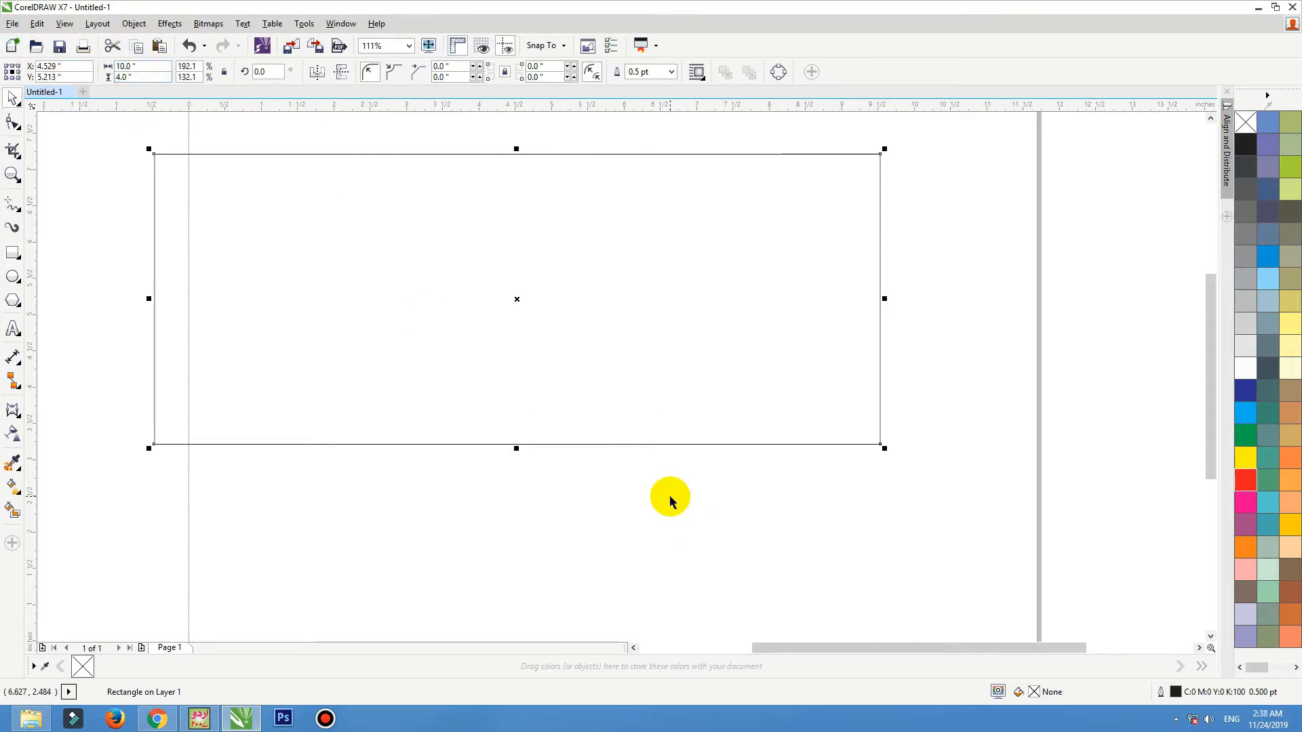
pyautogui.scroll(-4, 811, 235)
pyautogui.moveTo(839, 206); pyautogui.dragTo(375, 458)
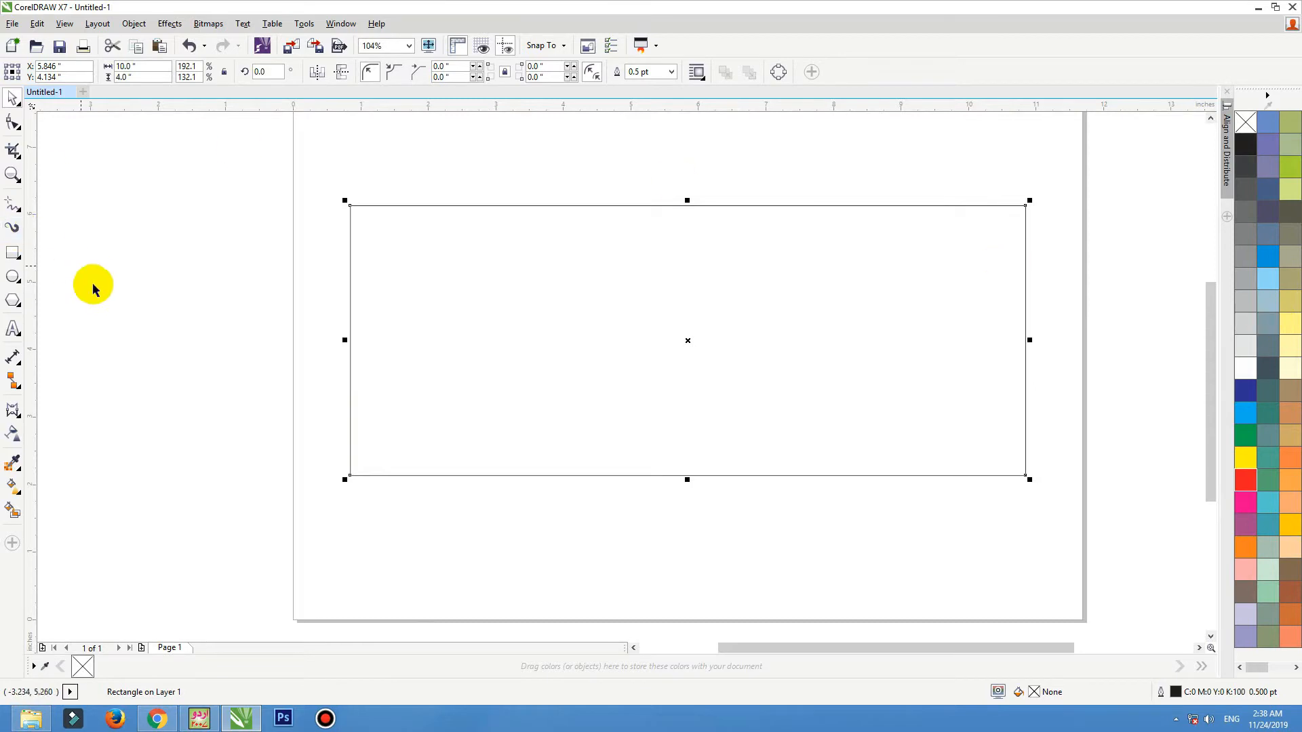
# Add a one-step inside contour with a 0.168 inch offset to the rectangle and break the contour group apart.
pyautogui.click(19, 417)
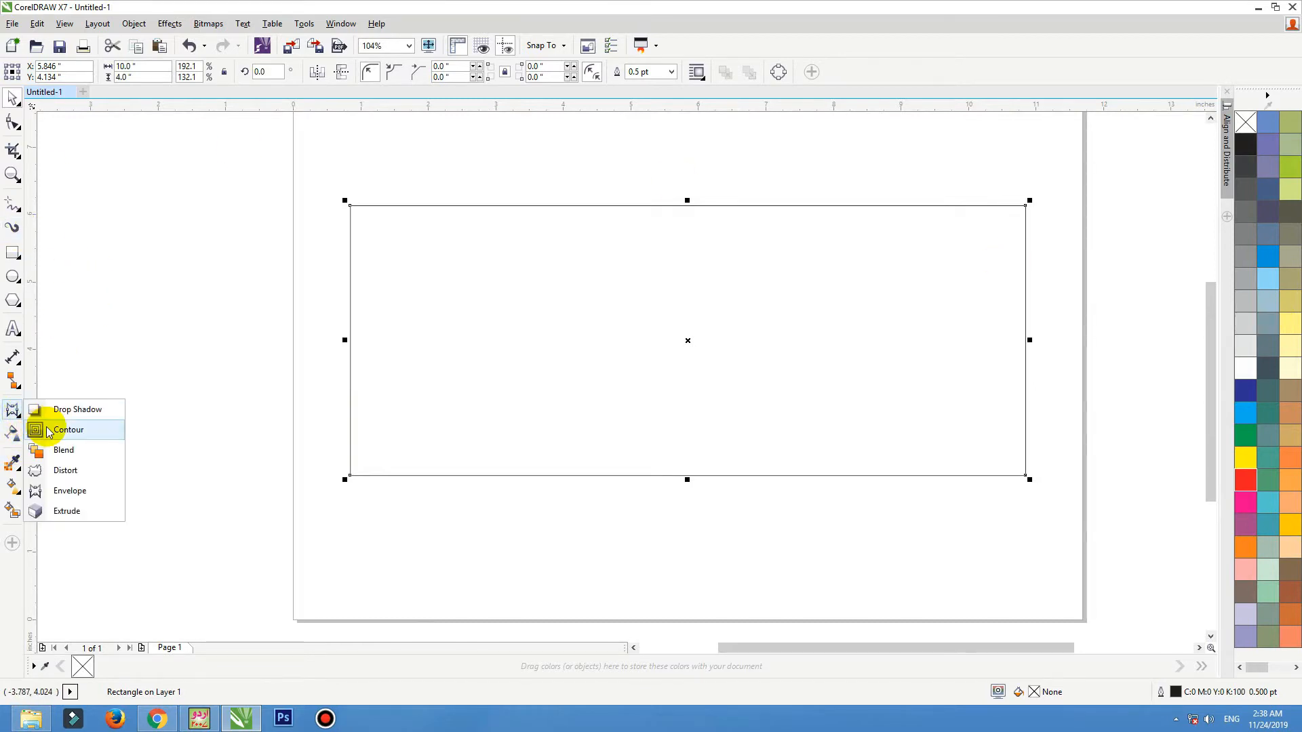
pyautogui.click(47, 427)
pyautogui.moveTo(357, 219)
pyautogui.mouseDown()
pyautogui.moveTo(377, 229)
pyautogui.moveTo(342, 223)
pyautogui.moveTo(356, 235)
pyautogui.moveTo(344, 237)
pyautogui.mouseUp()
pyautogui.hotkey('ctrl', 'z')
pyautogui.hotkey('ctrl', 'z')
pyautogui.hotkey('ctrl', 'z')
pyautogui.hotkey('ctrl', 'z')
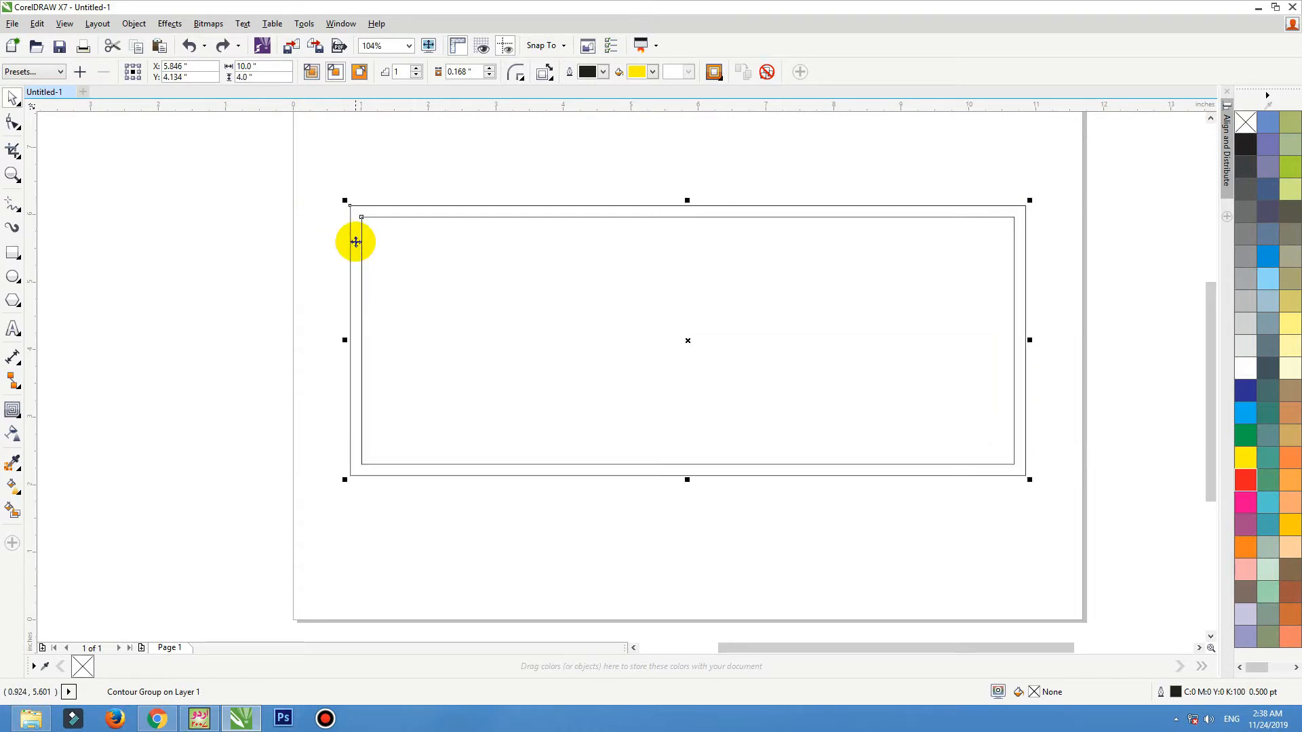
pyautogui.hotkey('ctrl', 'k')
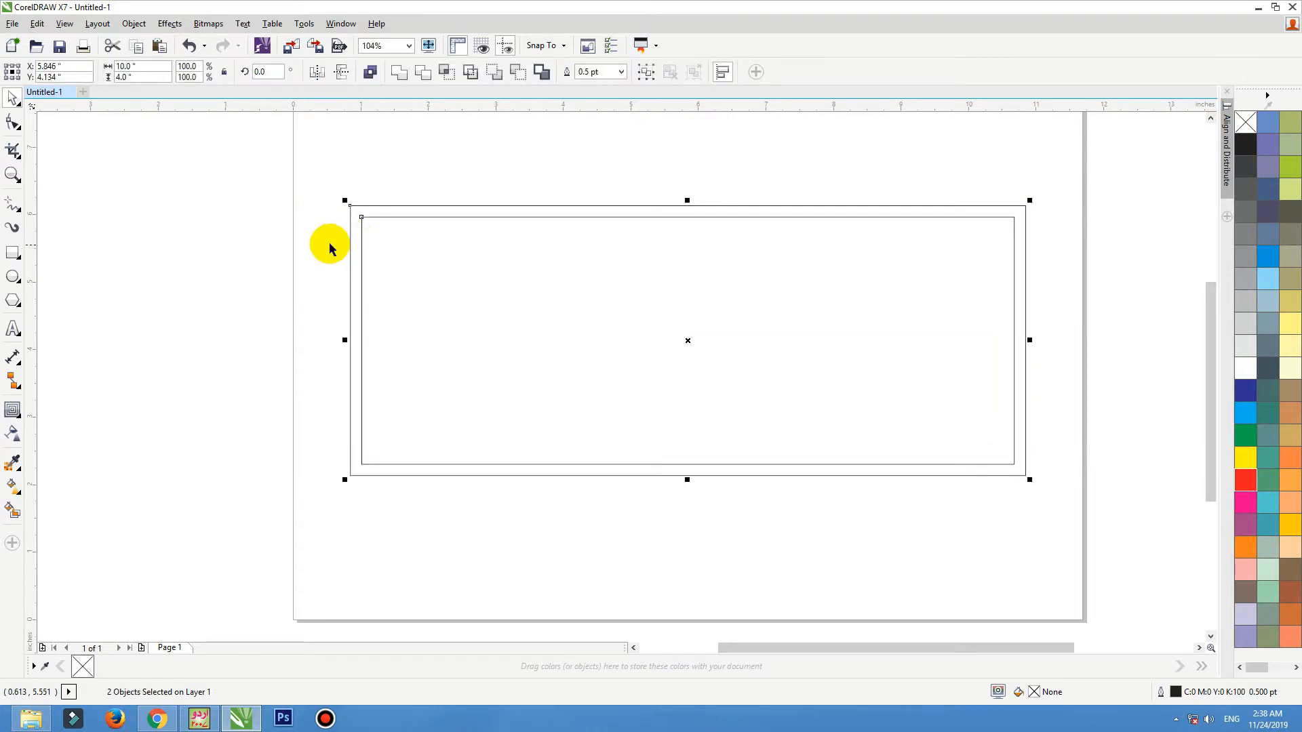
# Try moving the separated rectangles individually, undoing each move.
pyautogui.moveTo(360, 238); pyautogui.dragTo(331, 238)
pyautogui.hotkey('ctrl', 'z')
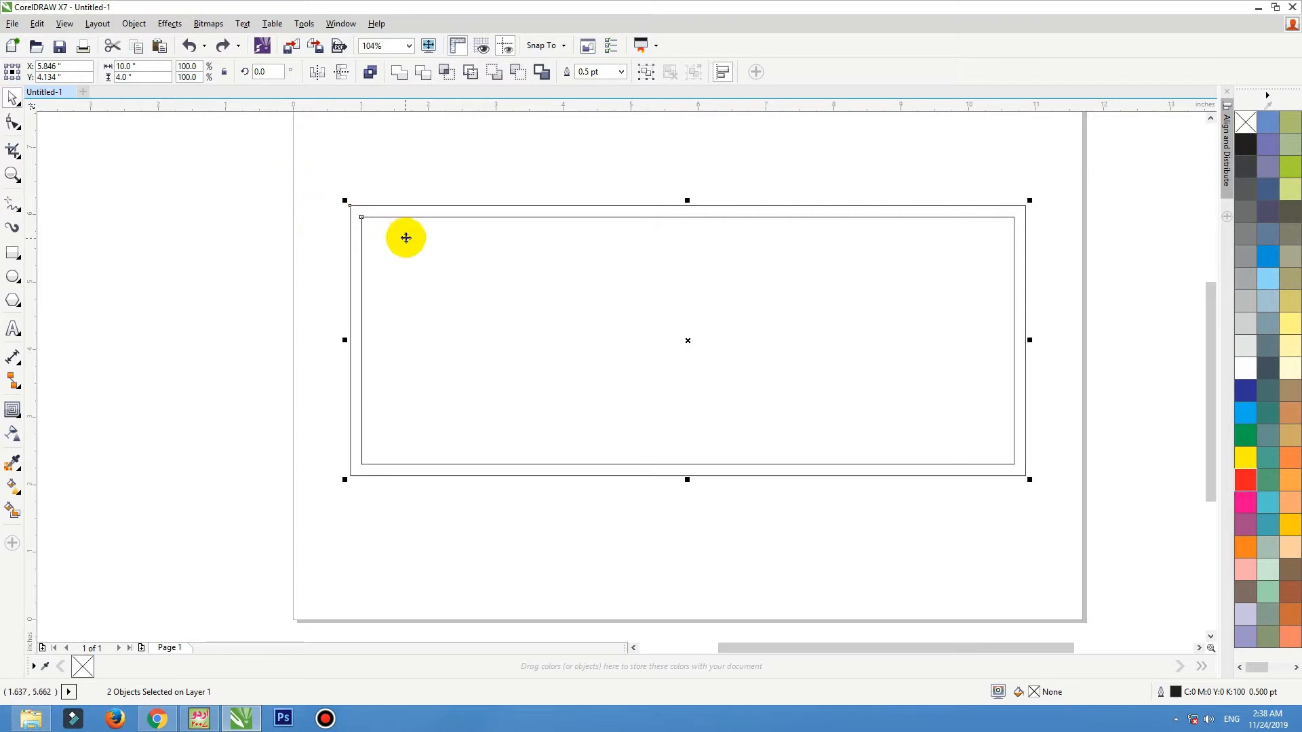
pyautogui.click(311, 299)
pyautogui.moveTo(488, 270); pyautogui.dragTo(578, 337)
pyautogui.hotkey('ctrl', 'z')
pyautogui.moveTo(350, 220); pyautogui.dragTo(256, 216)
pyautogui.hotkey('ctrl', 'z')
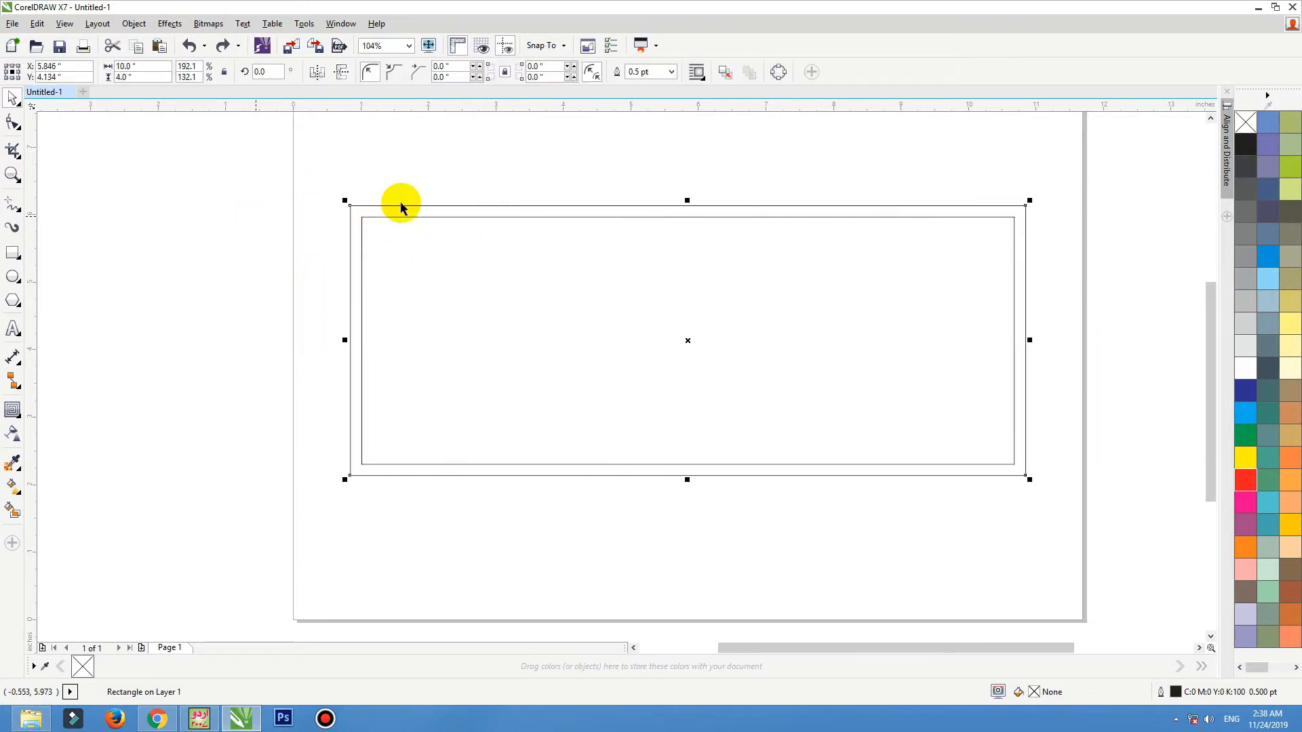
# Fill the outer rectangle with green and remove its outline.
pyautogui.click(1245, 434)
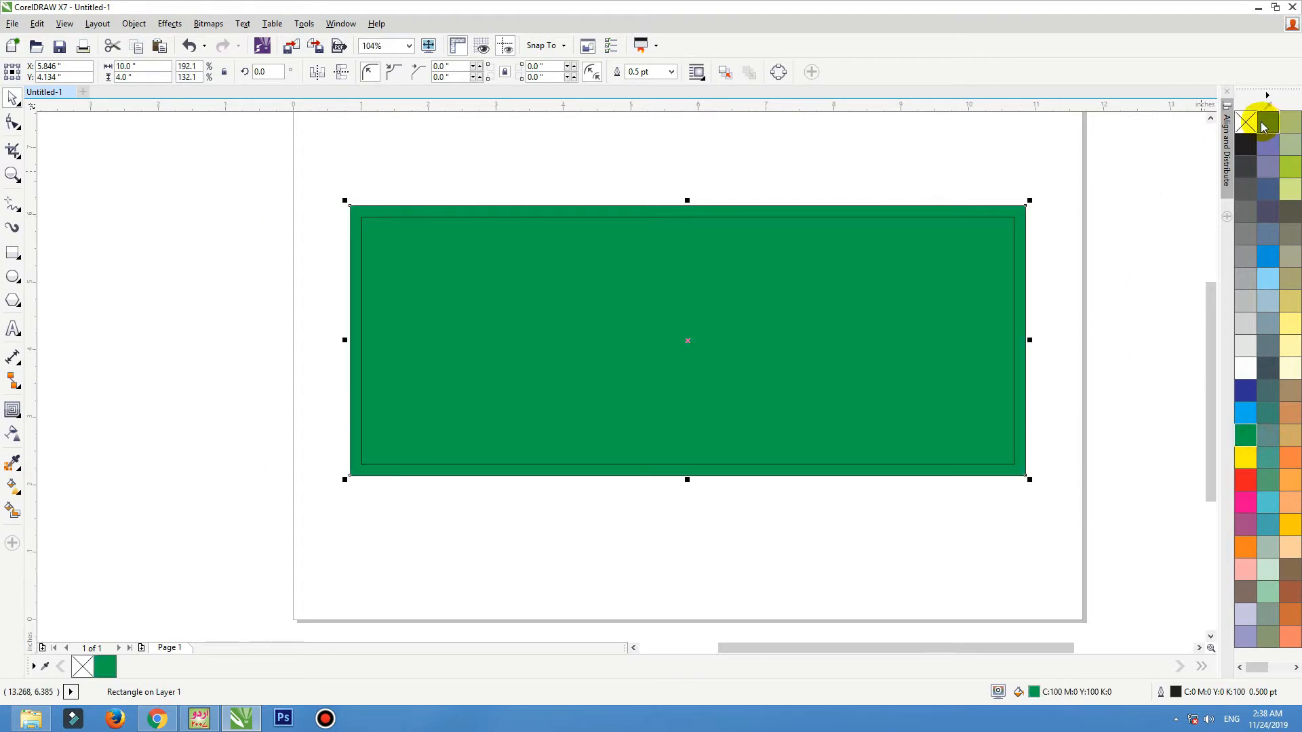
pyautogui.click(1025, 162)
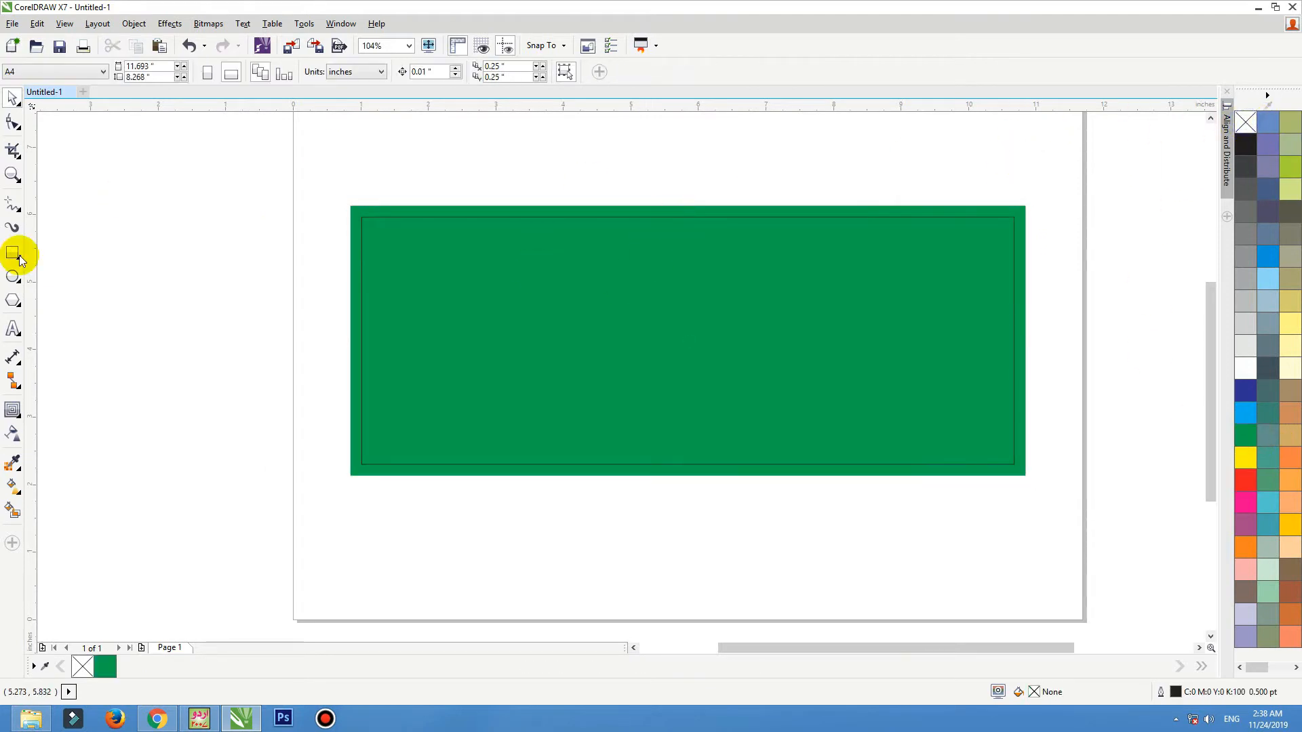
# Add the artistic text "casual fashion" on two lines below the green rectangle.
pyautogui.click(12, 330)
pyautogui.click(403, 544)
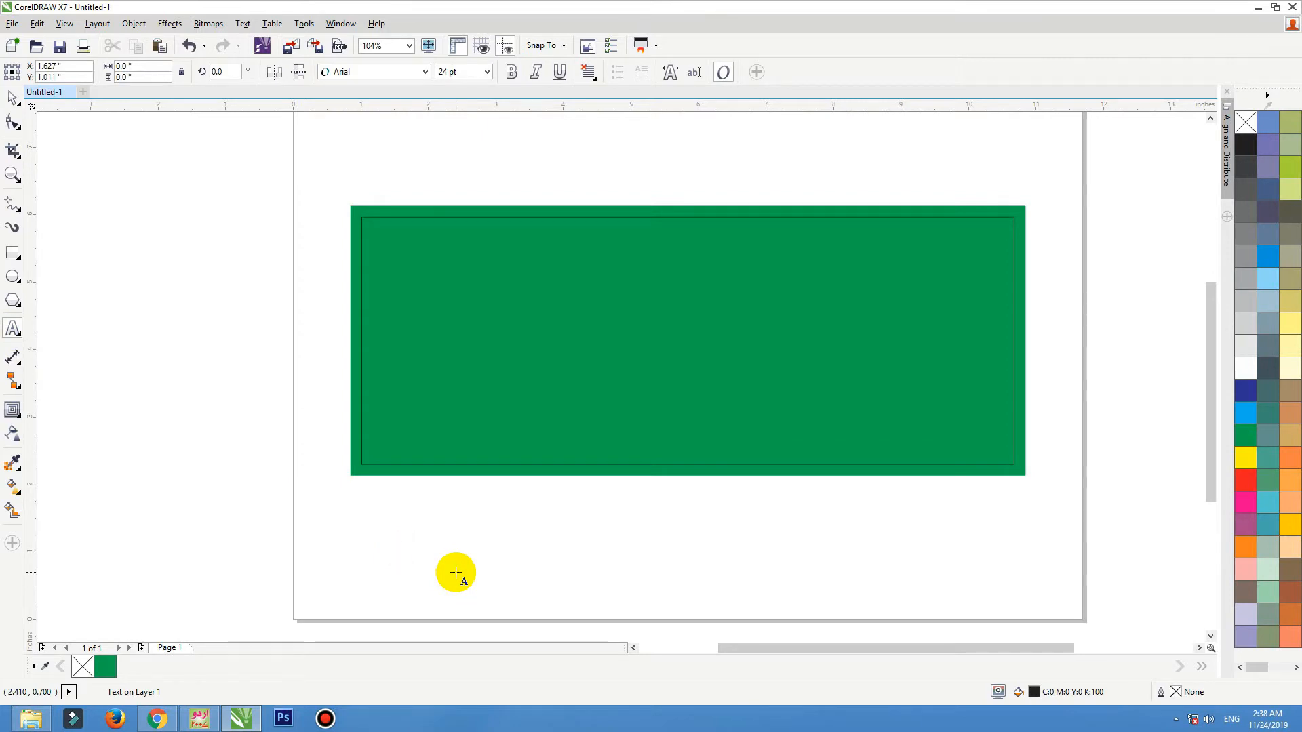
pyautogui.write('cc')
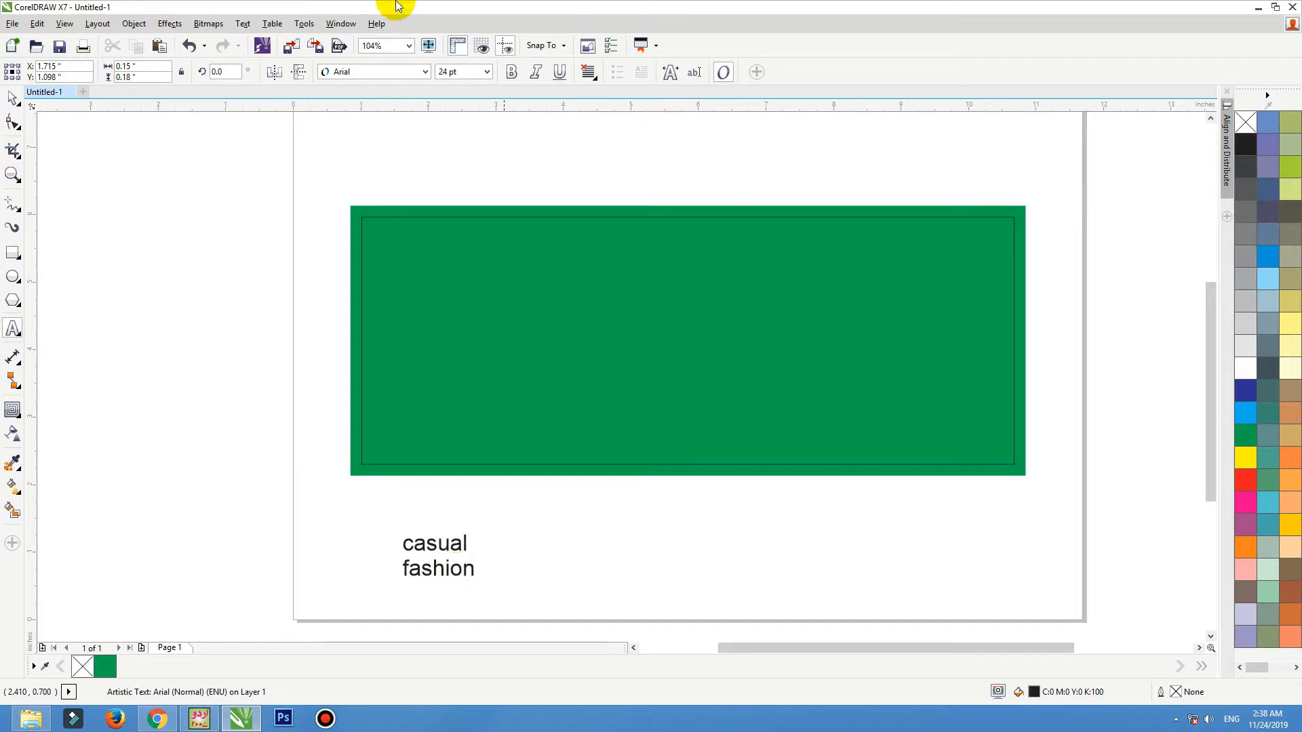
pyautogui.click(13, 98)
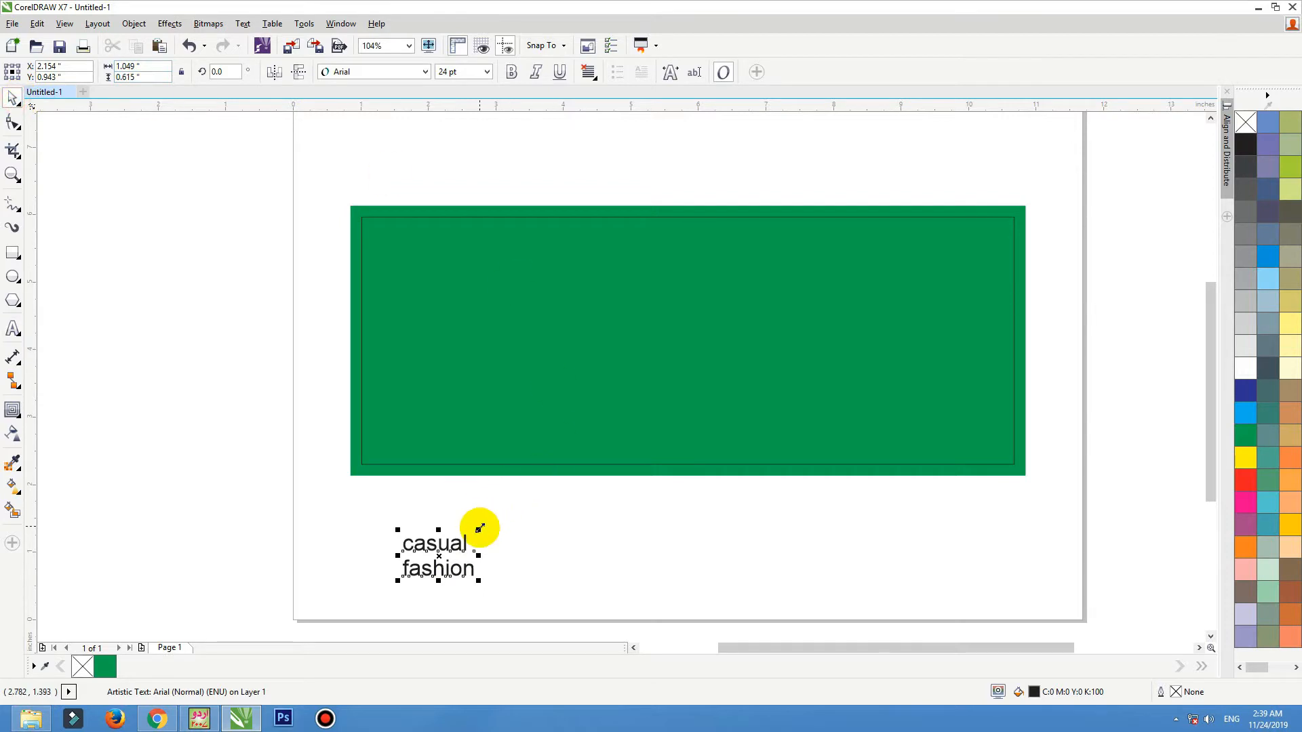
# Enlarge the text to about 67 pt and set its font to Helvetica LT Std Cond.
pyautogui.moveTo(479, 529); pyautogui.dragTo(695, 510)
pyautogui.click(363, 71)
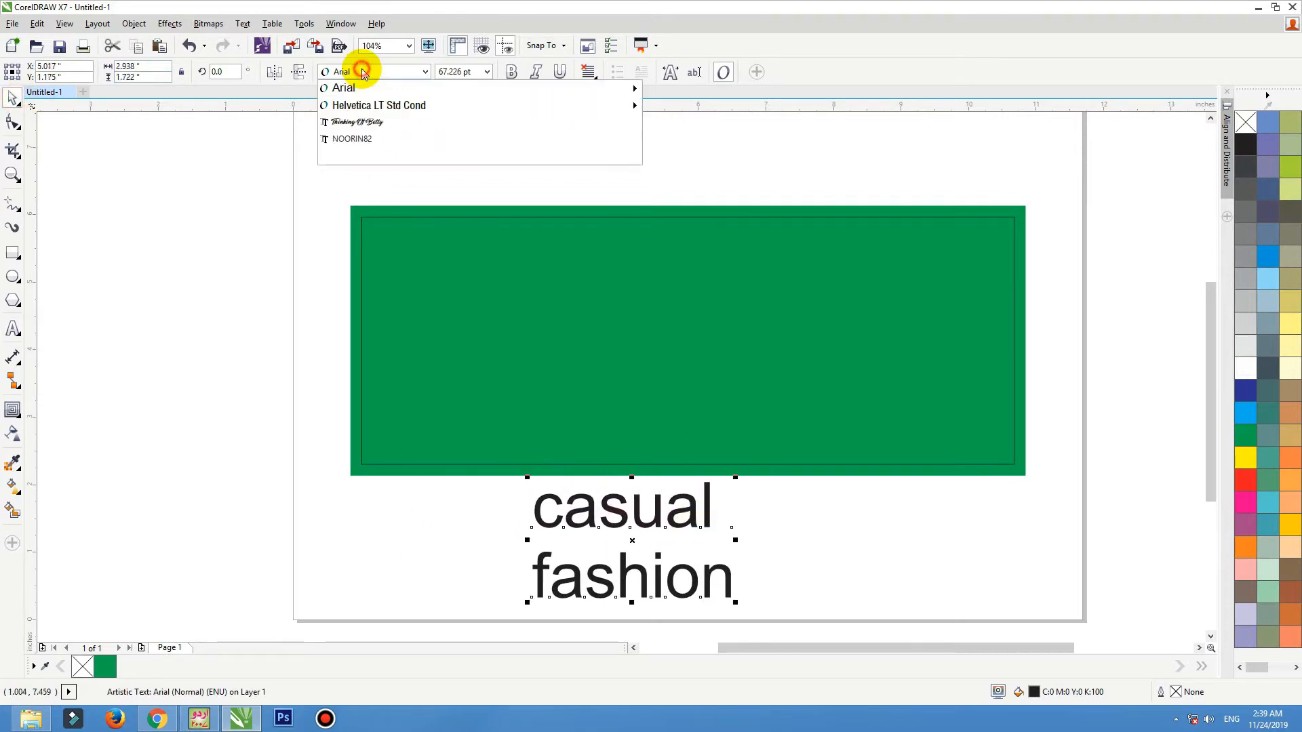
pyautogui.click(394, 104)
# Move the text a little to the left and join its two lines into one line.
pyautogui.moveTo(625, 529); pyautogui.dragTo(531, 512)
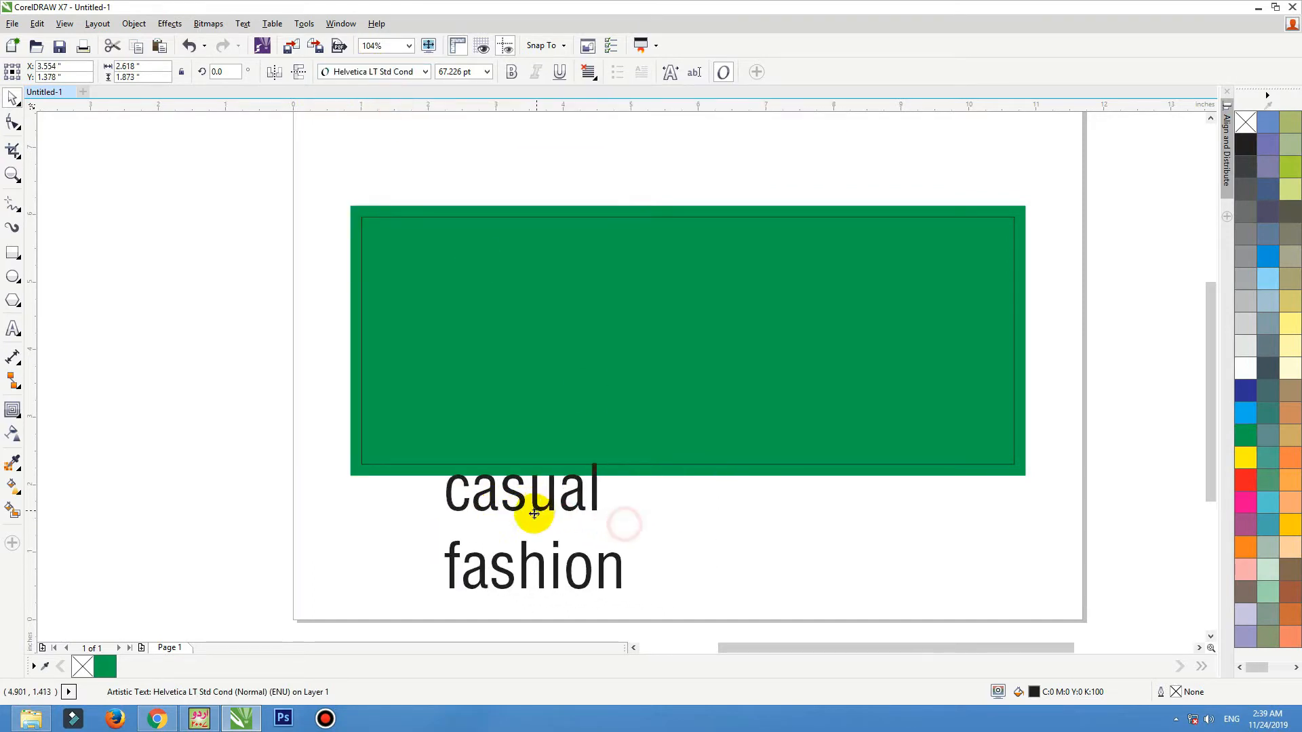
pyautogui.doubleClick(453, 560)
pyautogui.press('BackSpace')
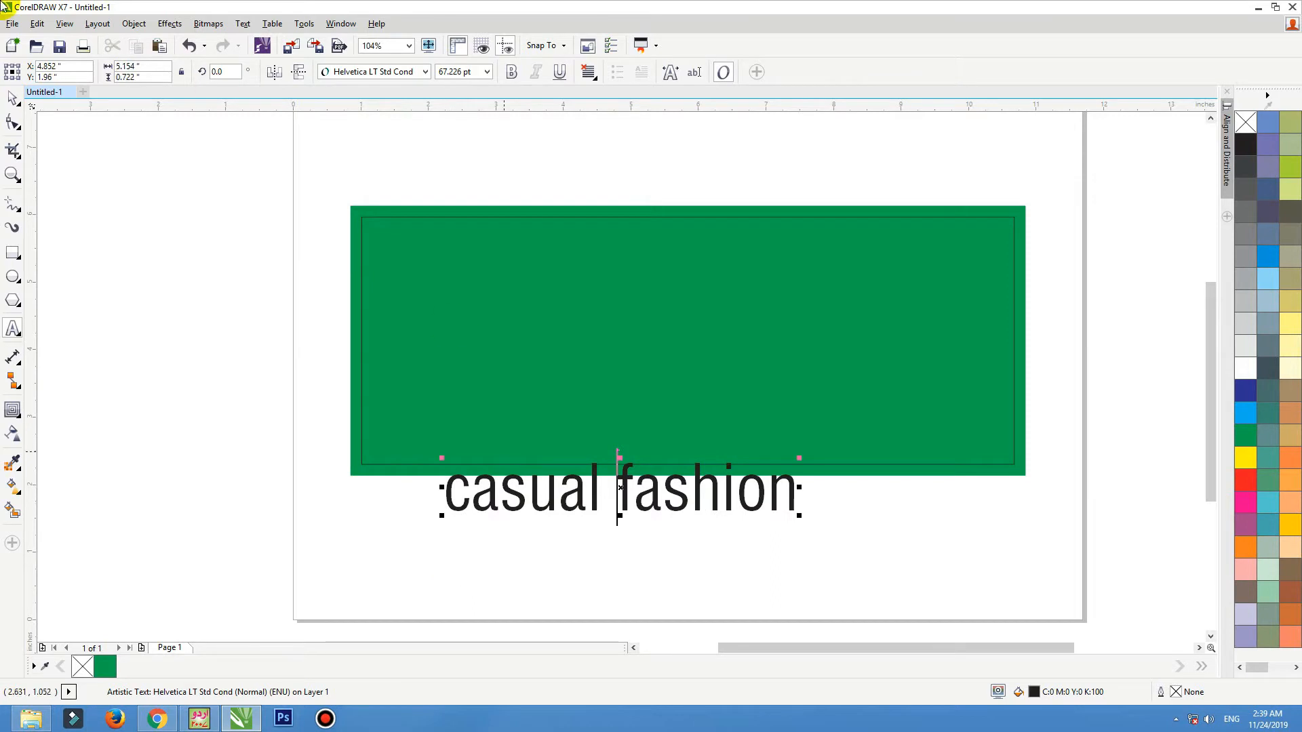
# Change the text to Title Case and move it above the green rectangle.
pyautogui.click(243, 24)
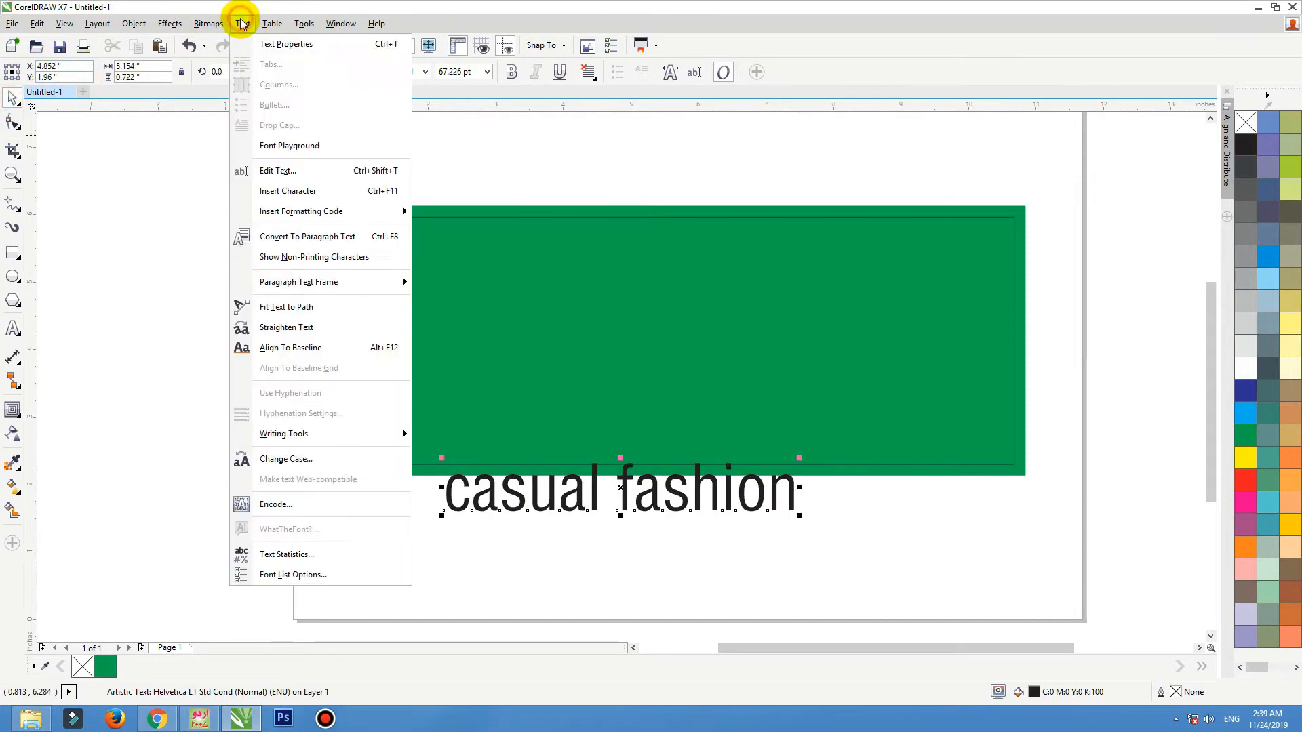
pyautogui.click(306, 461)
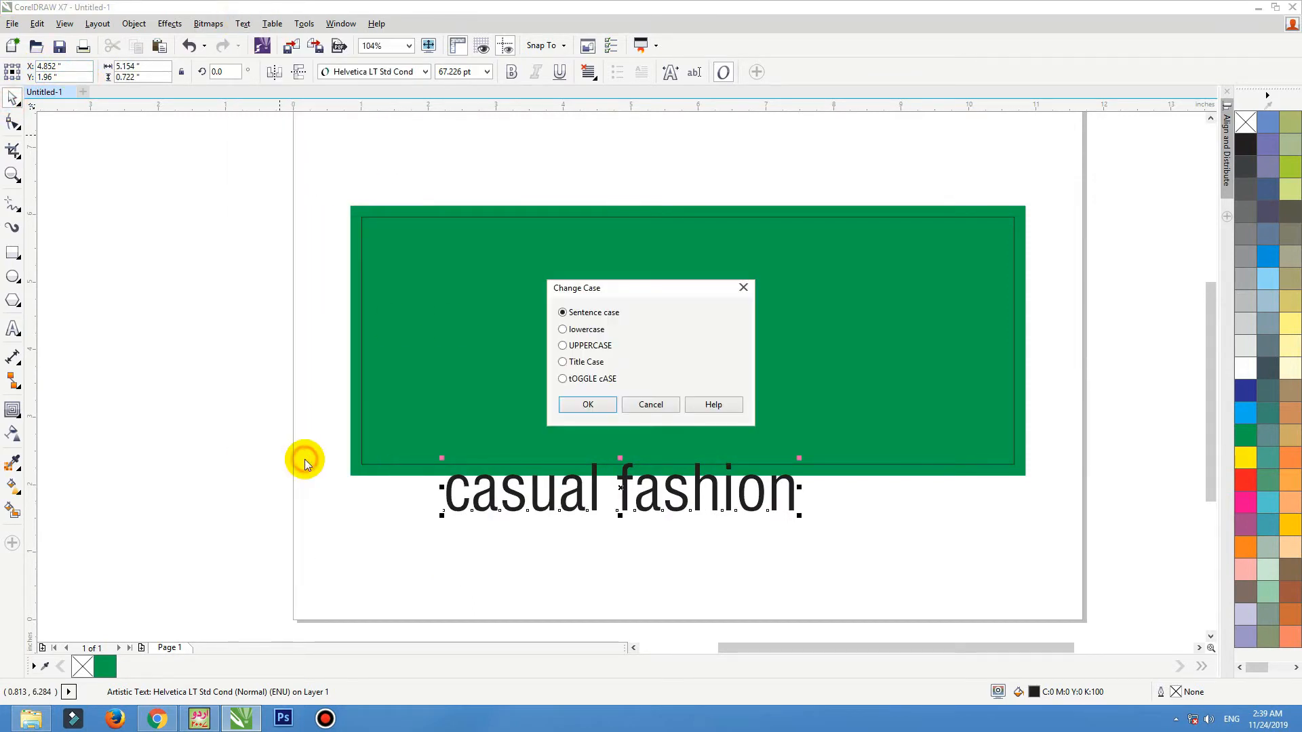
pyautogui.click(587, 404)
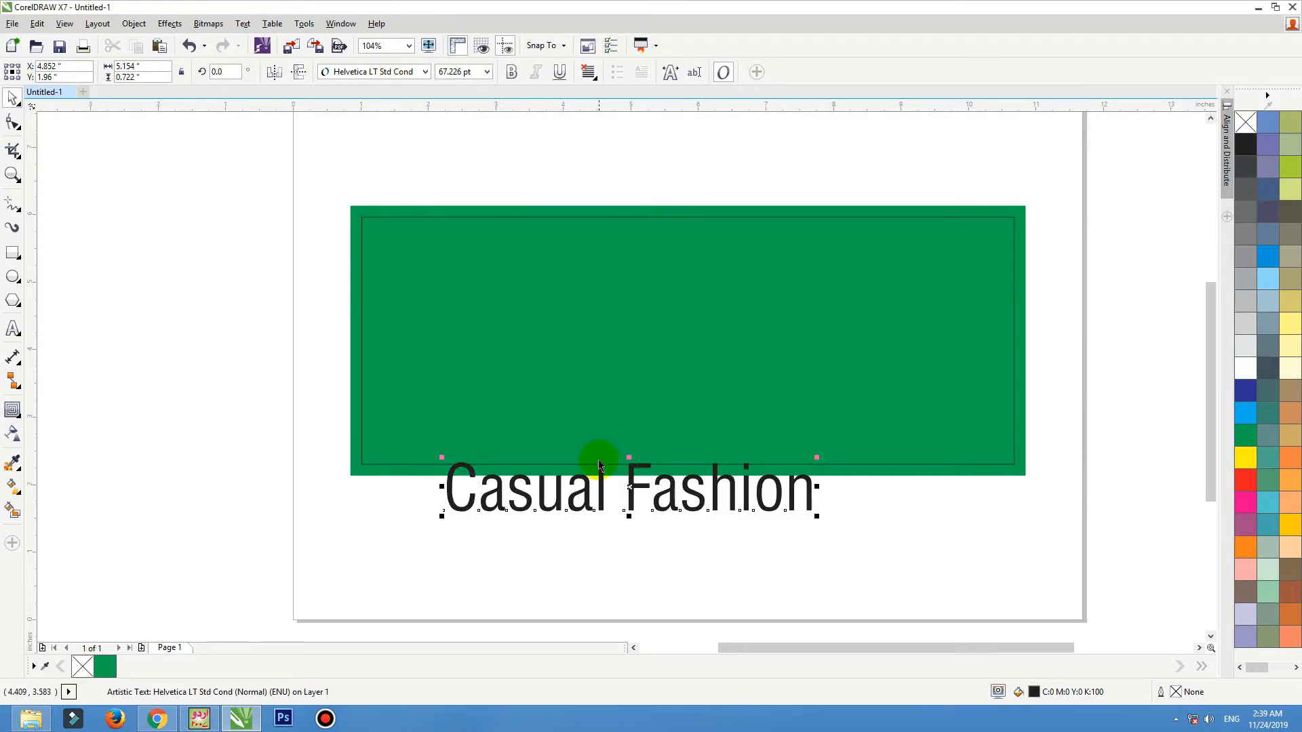
pyautogui.moveTo(602, 493); pyautogui.dragTo(493, 157)
# Darken the outer rectangle's green fill by setting its K value to 40.
pyautogui.click(932, 212)
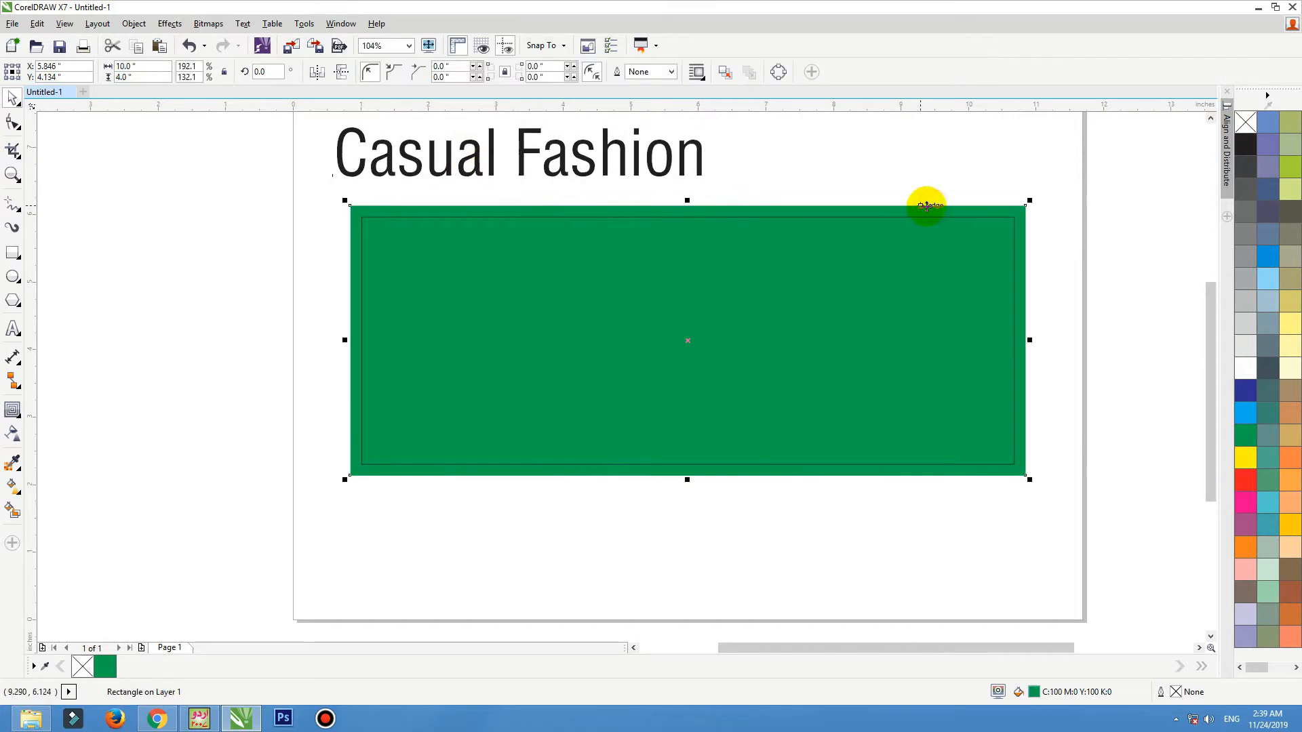
pyautogui.click(1026, 230)
pyautogui.click(1025, 231)
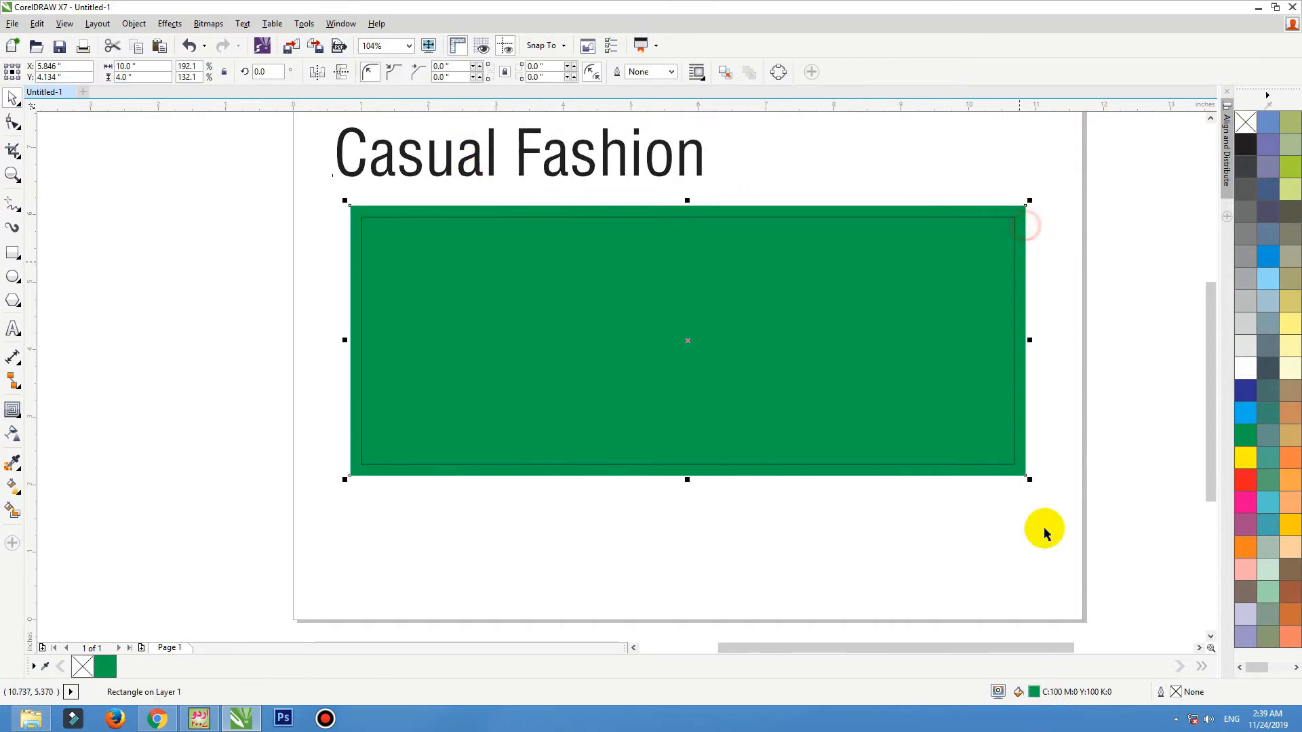
pyautogui.doubleClick(1034, 693)
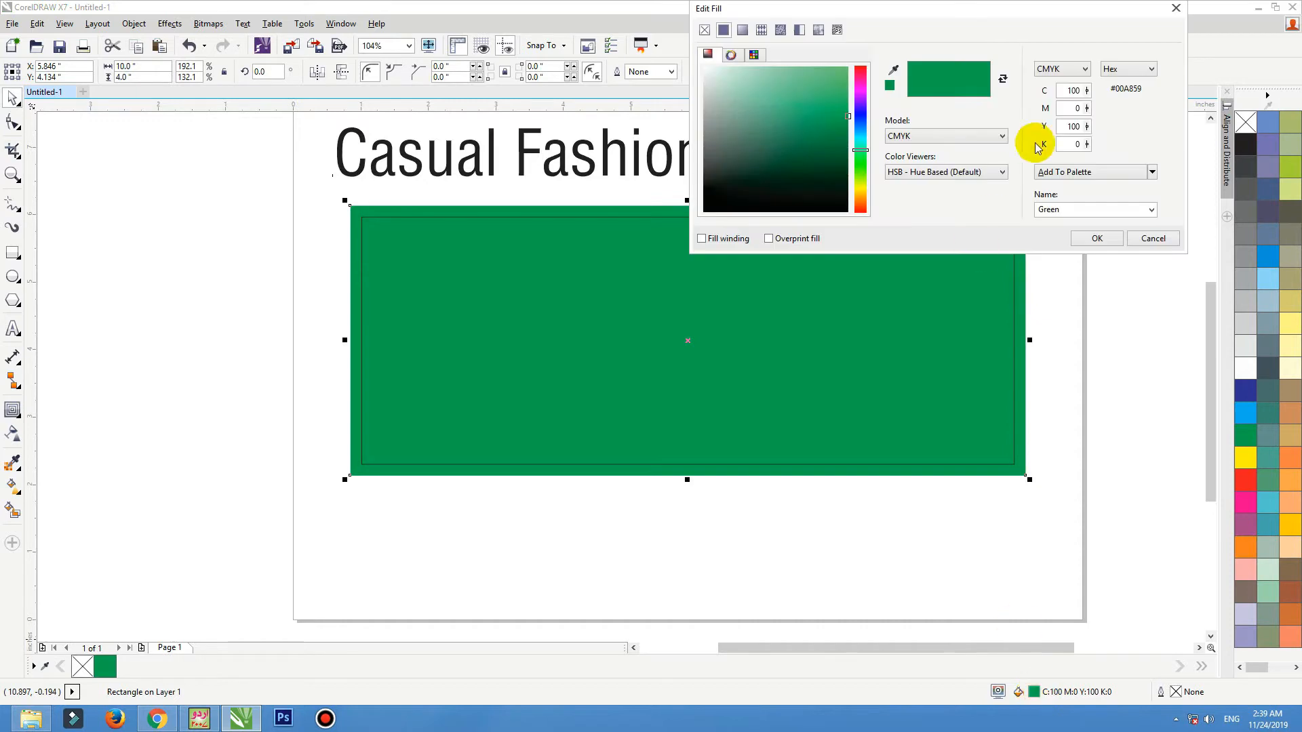
pyautogui.doubleClick(1073, 143)
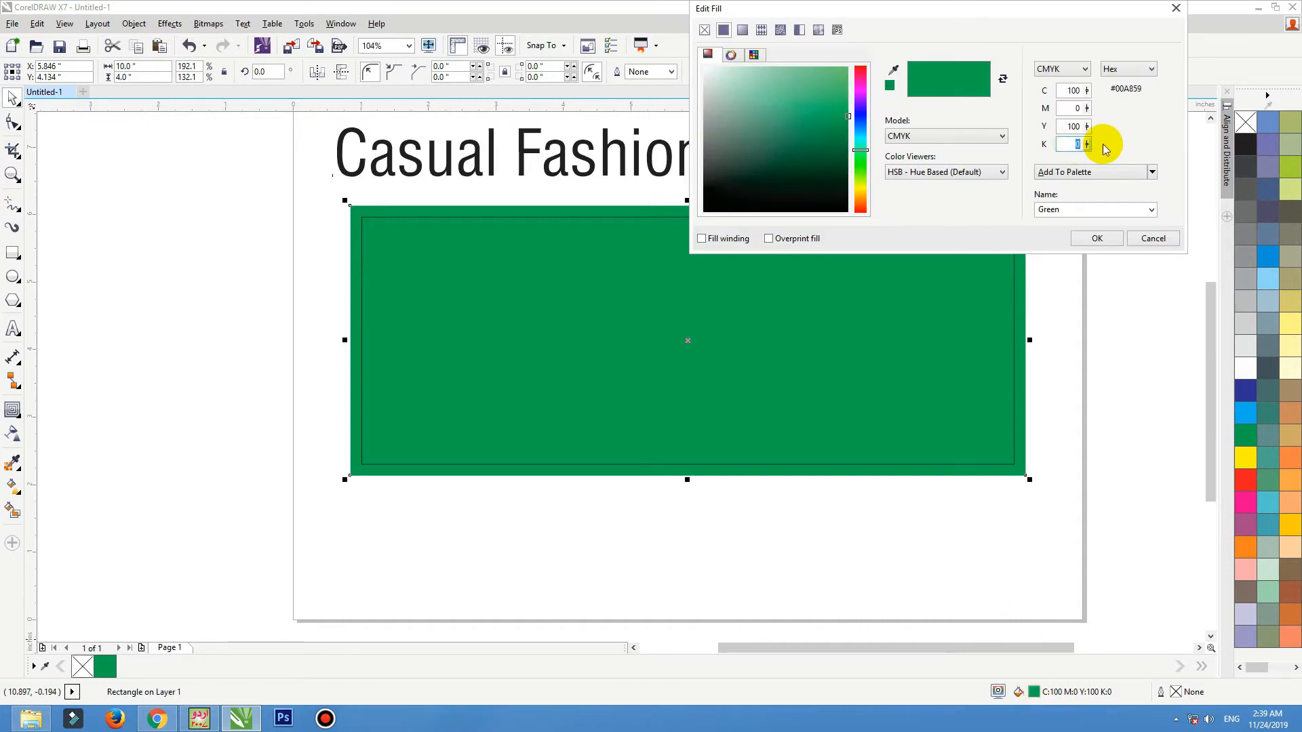
pyautogui.write('40')
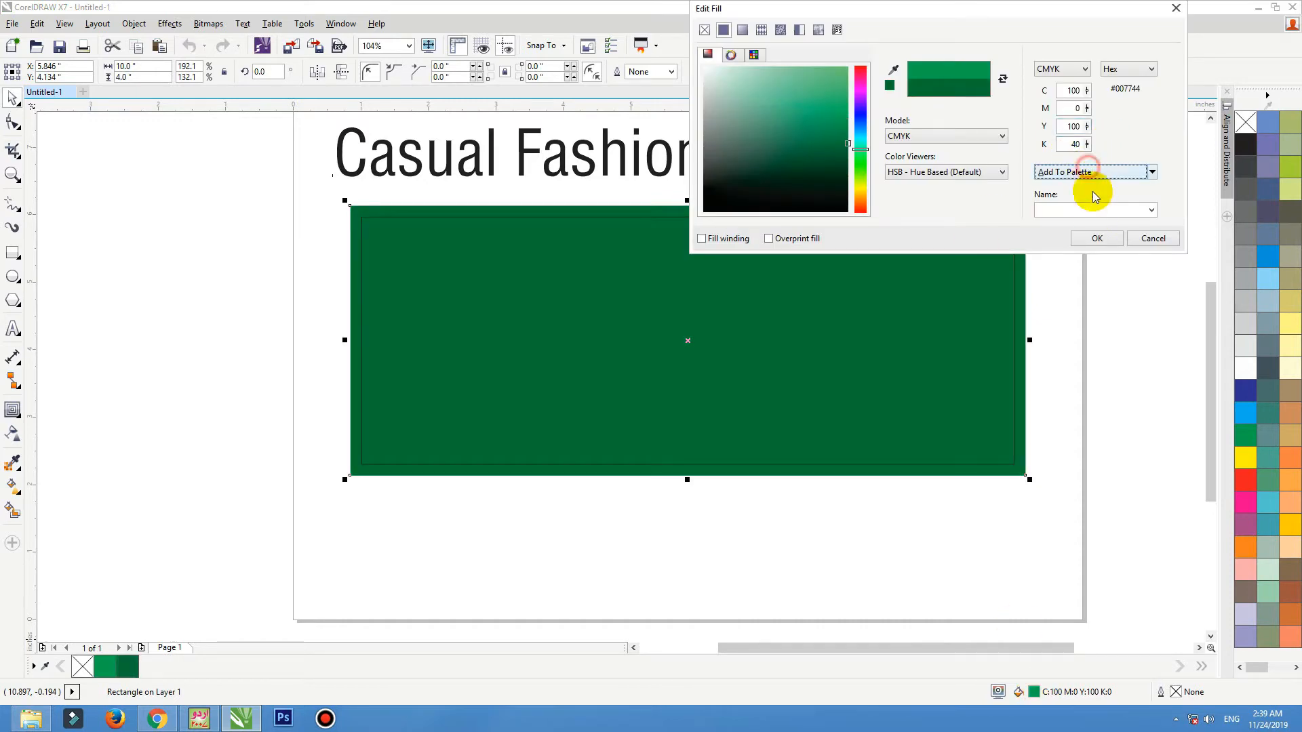
pyautogui.click(1097, 238)
# Place a duplicate of the "Casual Fashion" text above the page, slightly left of the original.
pyautogui.click(573, 166)
pyautogui.scroll(-2, 587, 245)
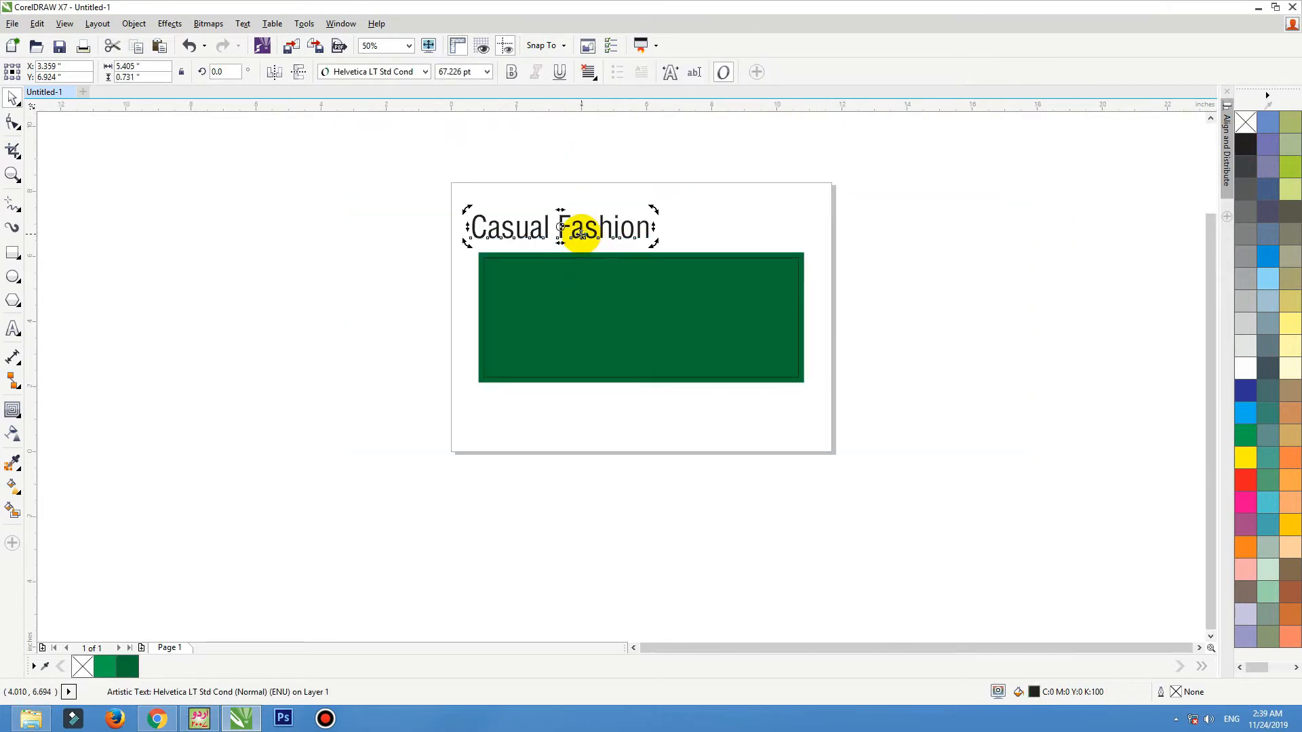
pyautogui.click(583, 197)
pyautogui.moveTo(578, 236); pyautogui.dragTo(581, 187)
pyautogui.rightClick(581, 187)
pyautogui.press('F2')
pyautogui.moveTo(723, 153); pyautogui.dragTo(404, 284)
pyautogui.scroll(-2, 633, 314)
pyautogui.moveTo(616, 255); pyautogui.dragTo(561, 221)
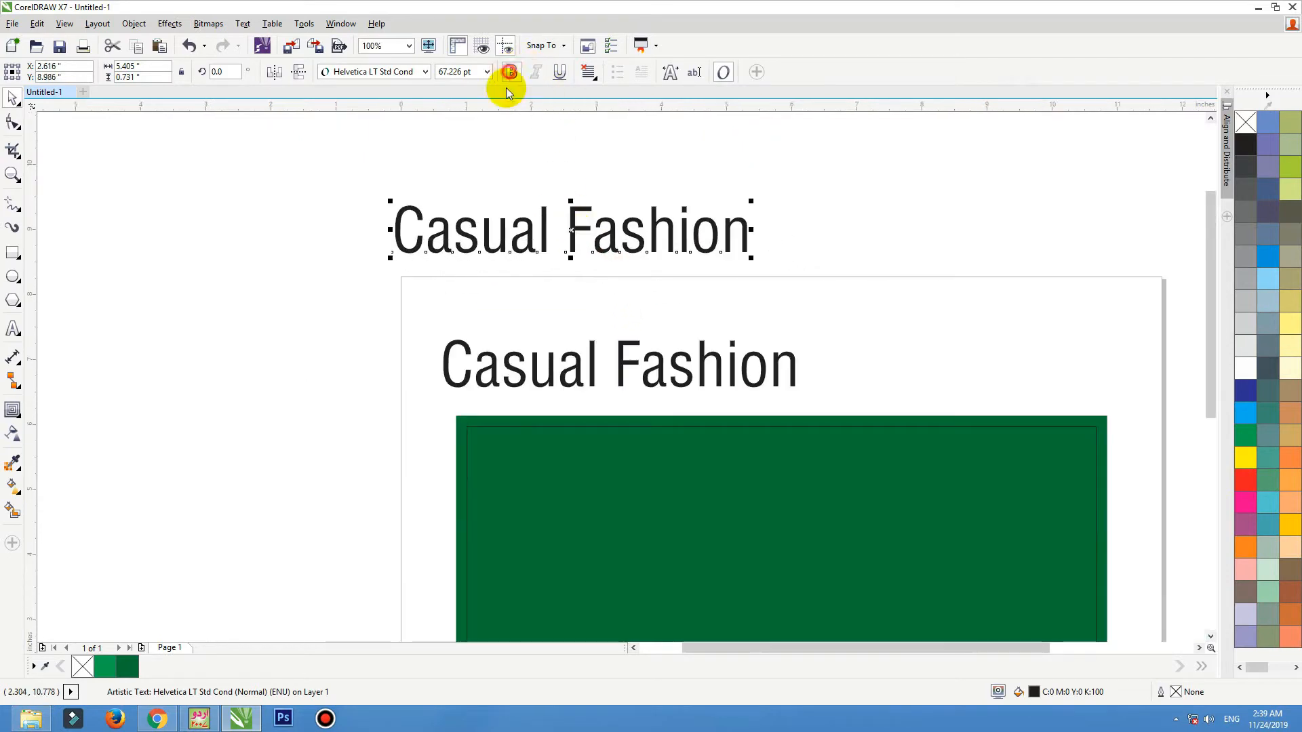
# Make the copied text bold and scale it down to about 13.3 pt.
pyautogui.click(510, 72)
pyautogui.scroll(-2, 494, 238)
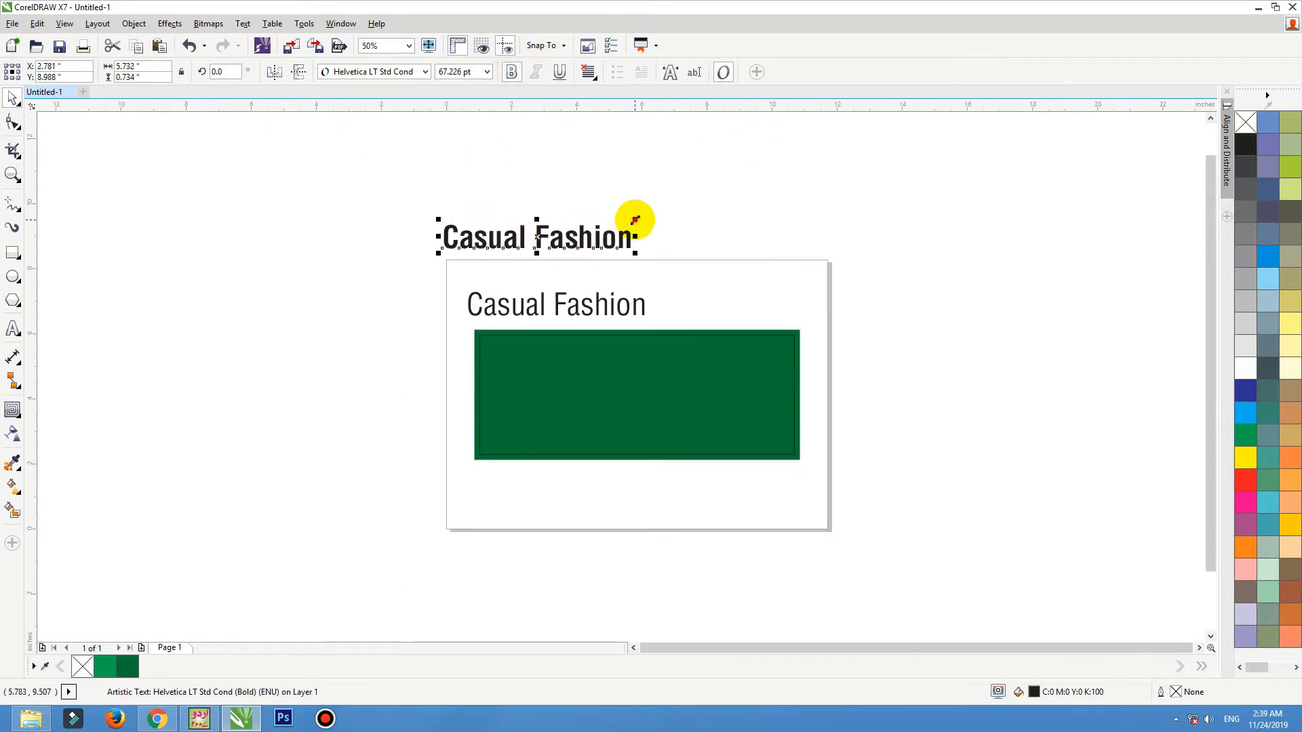
pyautogui.moveTo(635, 220); pyautogui.dragTo(497, 224)
# Duplicate the small text to its right and repeat the duplication to form a row of nine evenly spaced copies.
pyautogui.press('F2')
pyautogui.moveTo(746, 207); pyautogui.dragTo(405, 326)
pyautogui.moveTo(256, 297); pyautogui.dragTo(383, 302)
pyautogui.rightClick(382, 303)
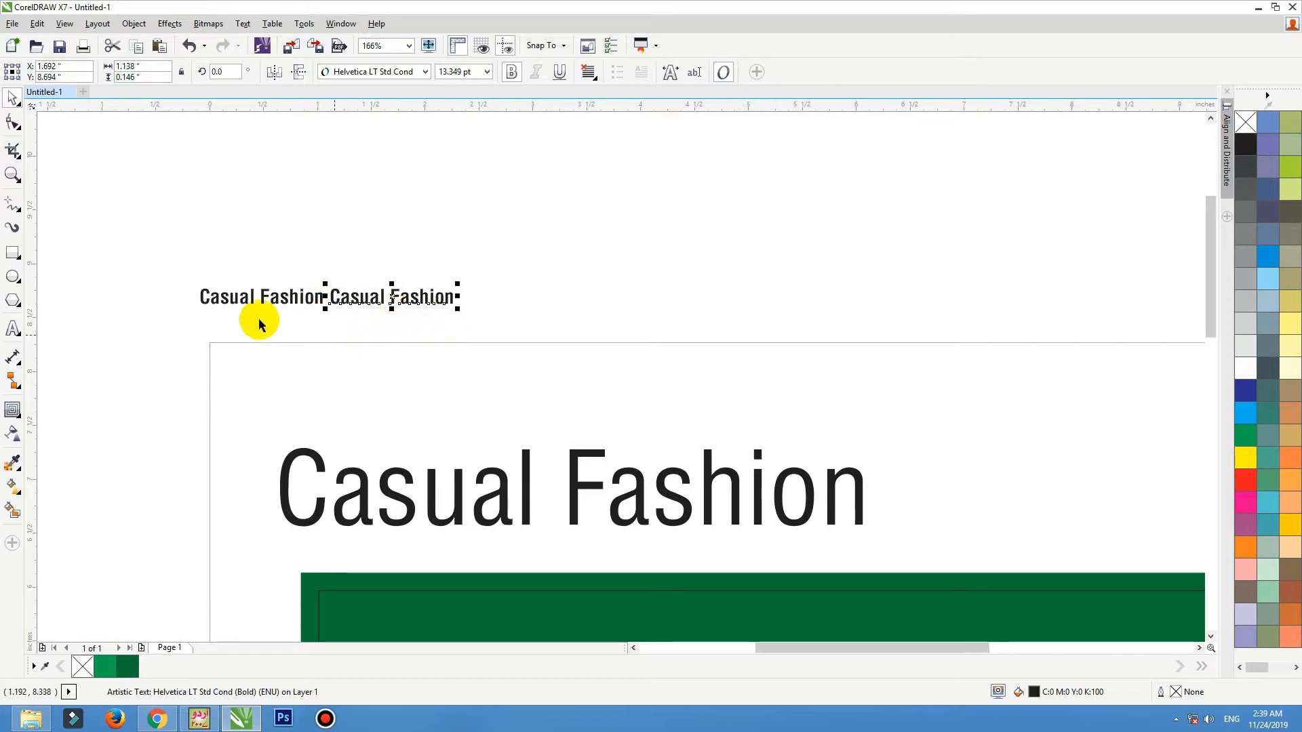
pyautogui.hotkey('ctrl', 'r')
pyautogui.hotkey('ctrl', 'r')
pyautogui.hotkey('ctrl', 'r')
pyautogui.hotkey('ctrl', 'r')
pyautogui.hotkey('ctrl', 'r')
pyautogui.hotkey('ctrl', 'r')
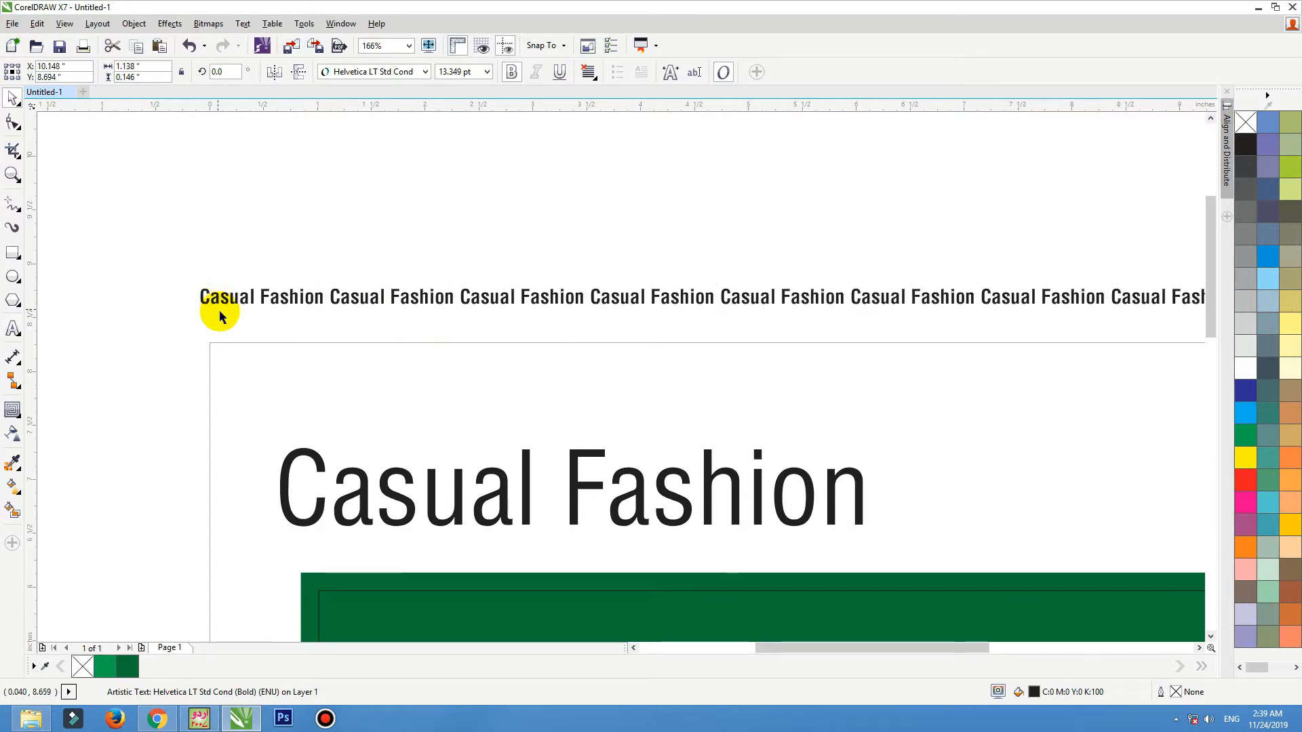
# Group the nine small texts in the row and place a duplicate of the group directly above it.
pyautogui.scroll(-3, 149, 275)
pyautogui.moveTo(612, 349); pyautogui.dragTo(785, 328)
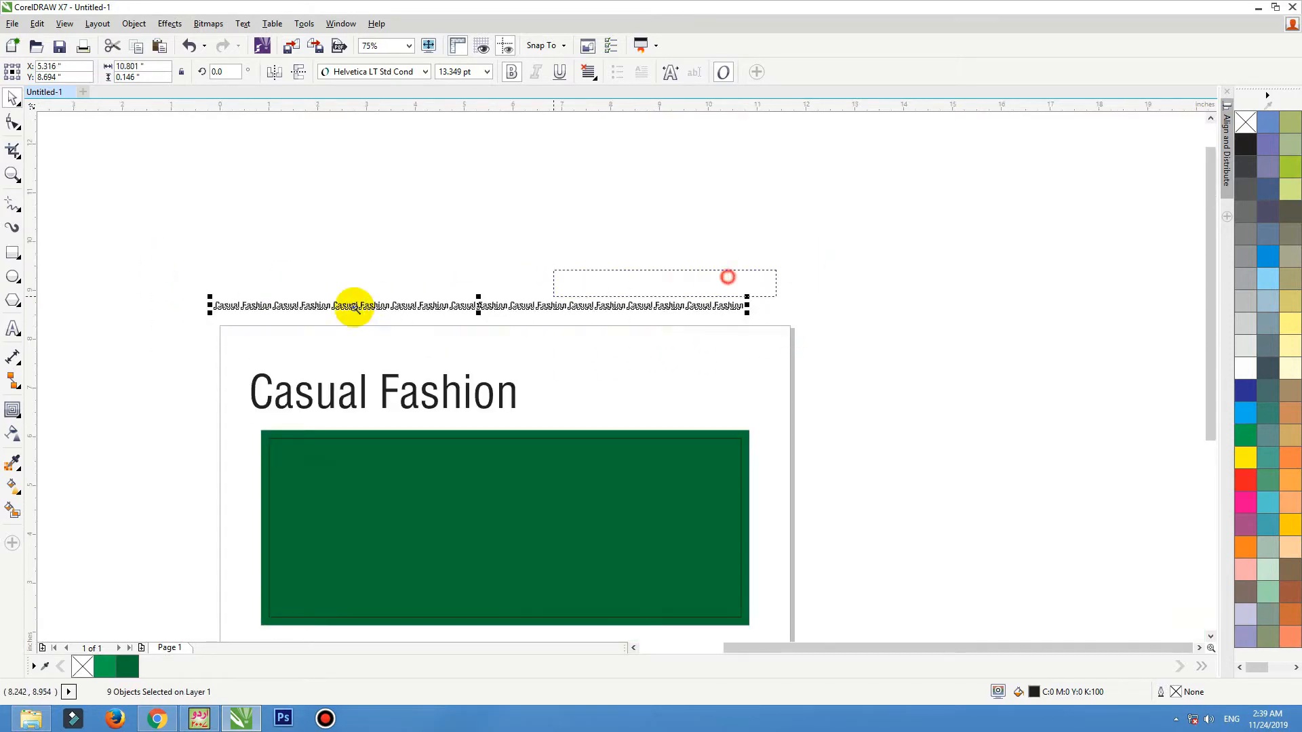
pyautogui.scroll(2, 148, 357)
pyautogui.hotkey('ctrl', 'g')
pyautogui.moveTo(515, 362); pyautogui.dragTo(526, 345)
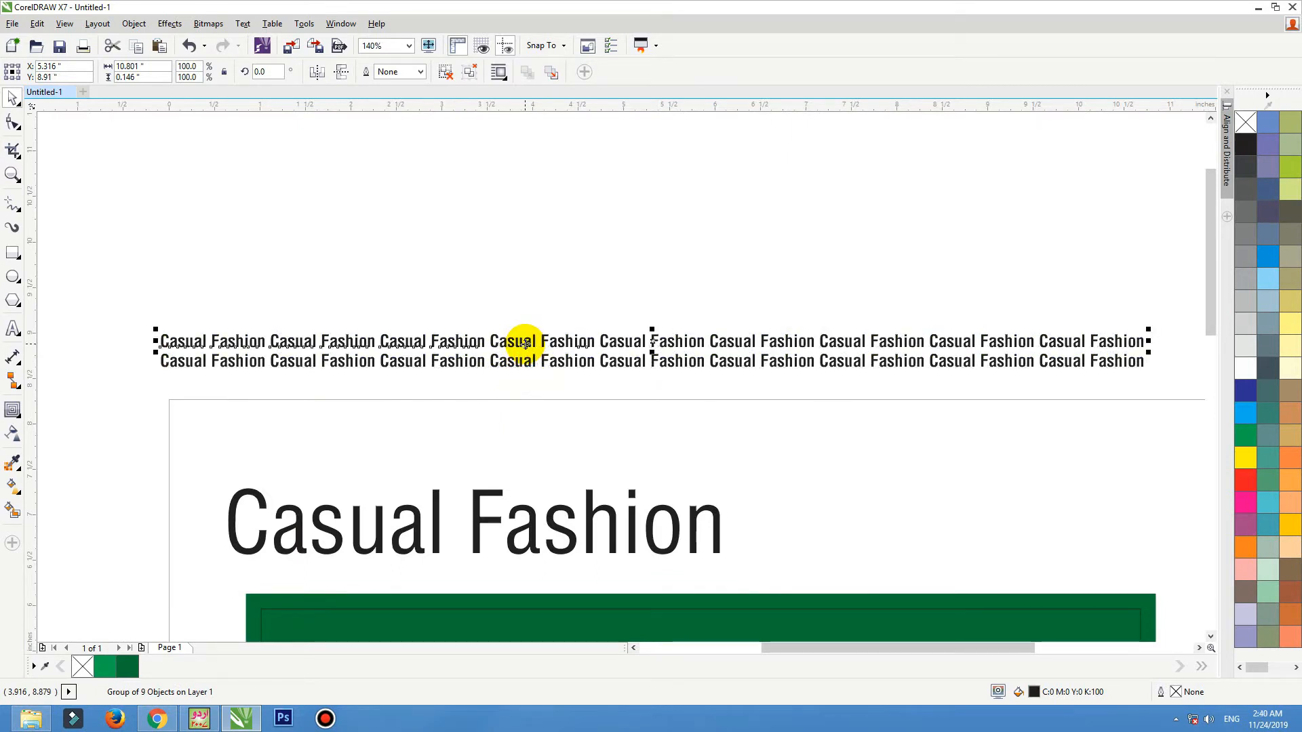
# Repeat the upward duplication of the grouped text row until the stack has 21 evenly spaced rows.
pyautogui.hotkey('ctrl', 'r')
pyautogui.hotkey('ctrl', 'r')
pyautogui.hotkey('ctrl', 'r')
pyautogui.hotkey('ctrl', 'r')
pyautogui.hotkey('ctrl', 'r')
pyautogui.hotkey('ctrl', 'r')
pyautogui.hotkey('ctrl', 'r')
pyautogui.hotkey('ctrl', 'r')
pyautogui.hotkey('ctrl', 'r')
pyautogui.hotkey('ctrl', 'r')
pyautogui.hotkey('ctrl', 'r')
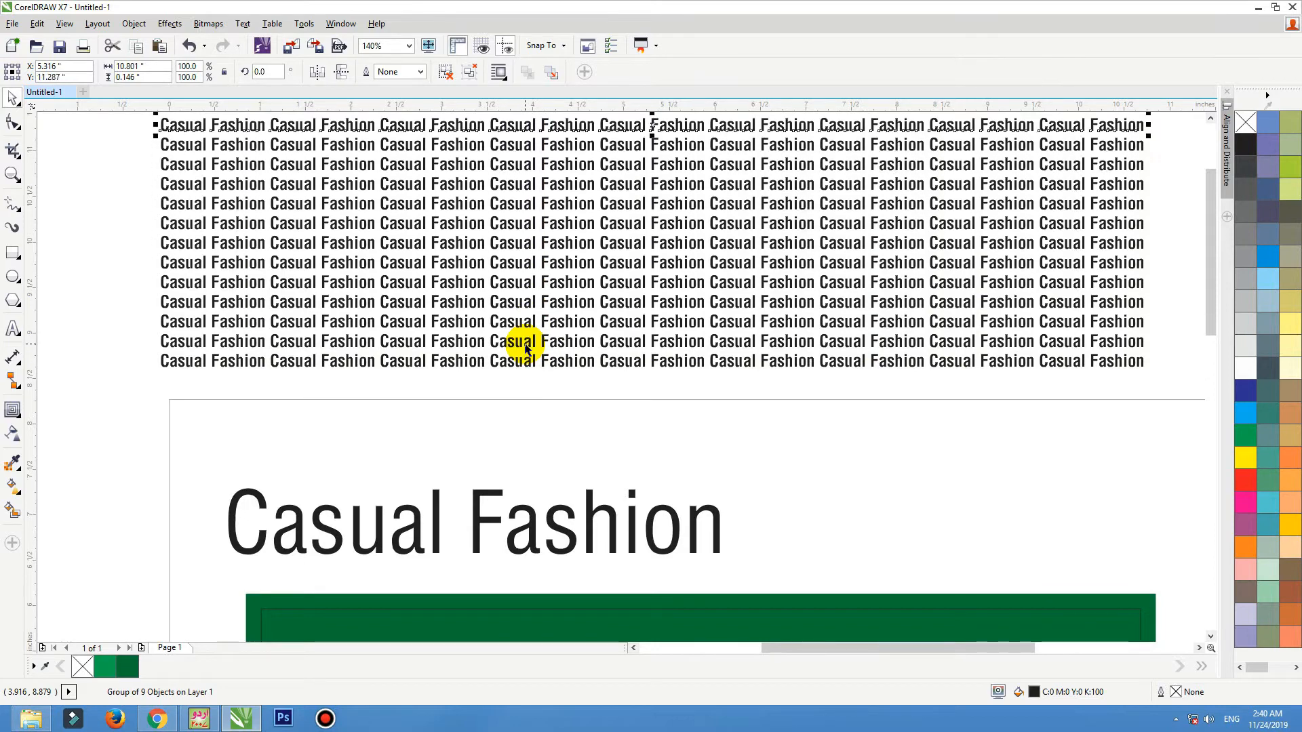
pyautogui.hotkey('ctrl', 'r')
pyautogui.scroll(-2, 526, 346)
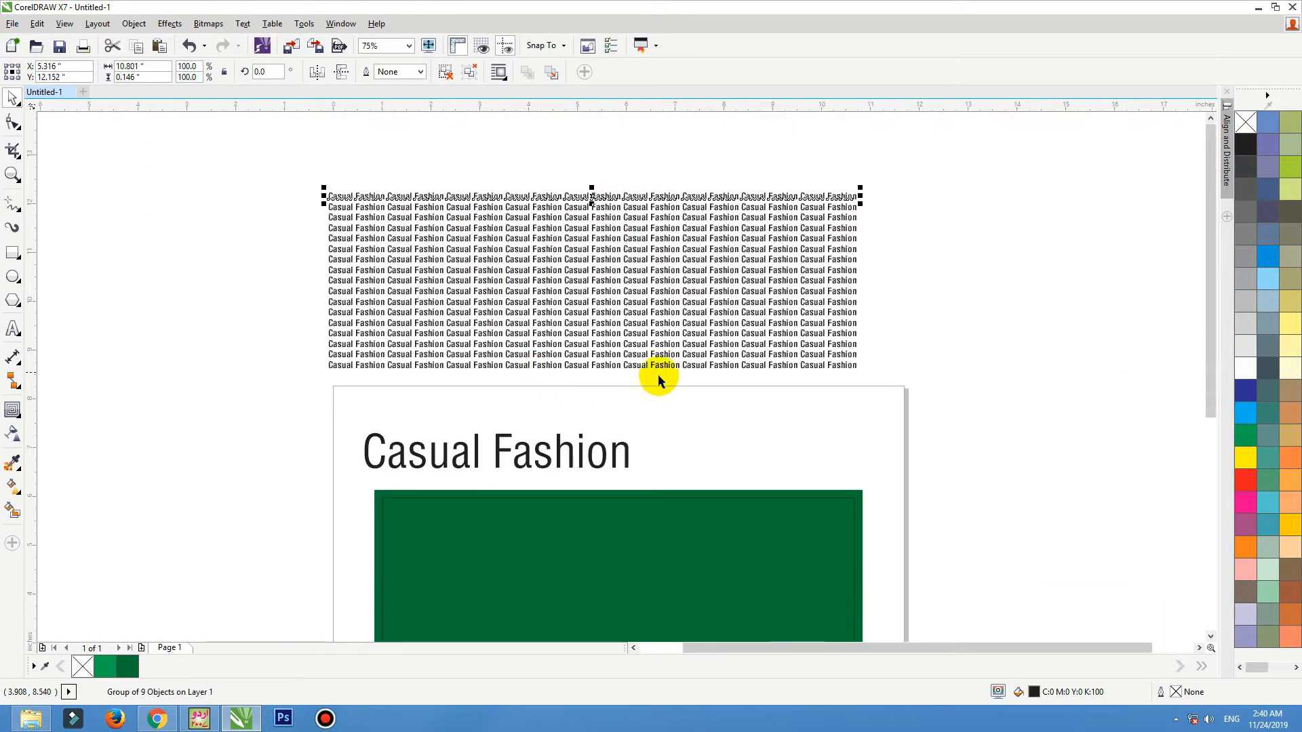
pyautogui.hotkey('ctrl', 'r')
pyautogui.hotkey('ctrl', 'r')
pyautogui.hotkey('ctrl', 'r')
pyautogui.hotkey('ctrl', 'r')
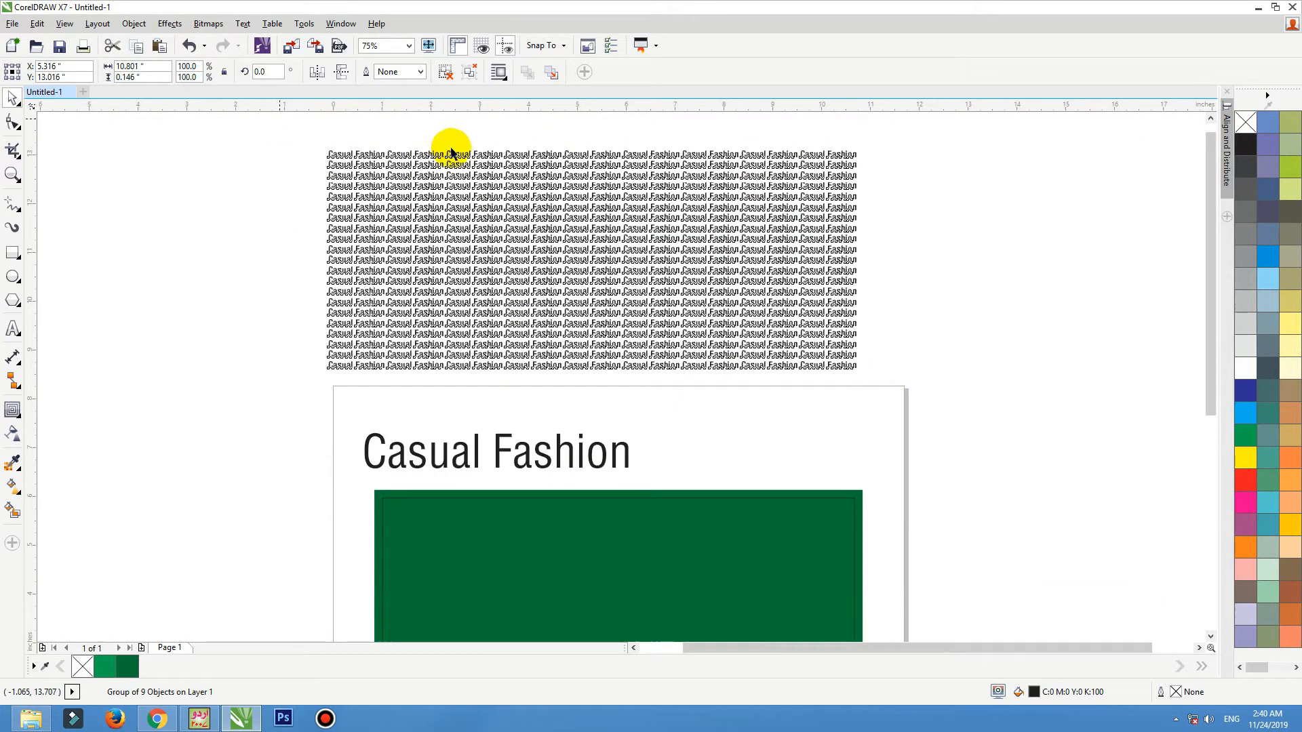
# Group all 21 rows of small text and place the group over the green rectangle.
pyautogui.hotkey('ctrl', 'g')
pyautogui.moveTo(473, 207); pyautogui.dragTo(516, 460)
pyautogui.hotkey('shift', 'F2')
pyautogui.scroll(-2, 505, 144)
pyautogui.moveTo(618, 176); pyautogui.dragTo(610, 227)
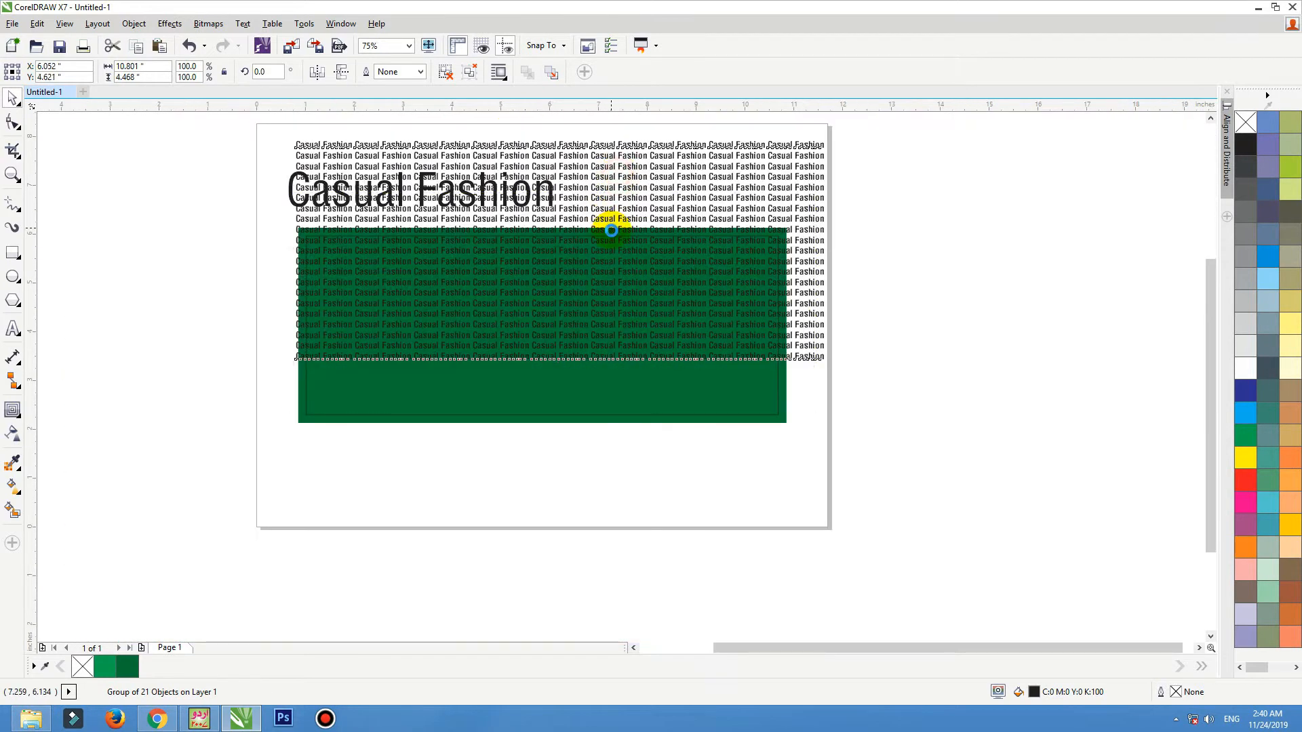
# Move the large "Casual Fashion" text up clear of the pattern and fill the small-text group with the lighter green.
pyautogui.moveTo(552, 180); pyautogui.dragTo(542, 151)
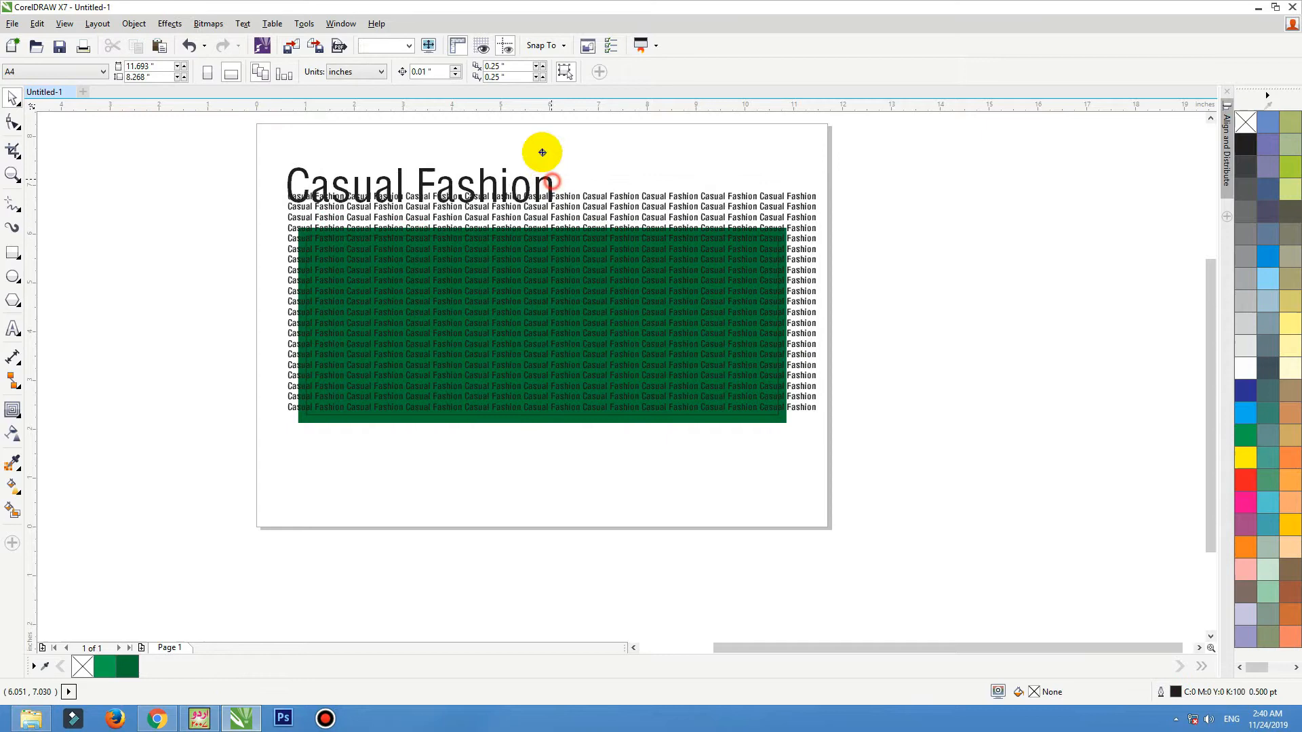
pyautogui.press('Escape')
pyautogui.click(638, 201)
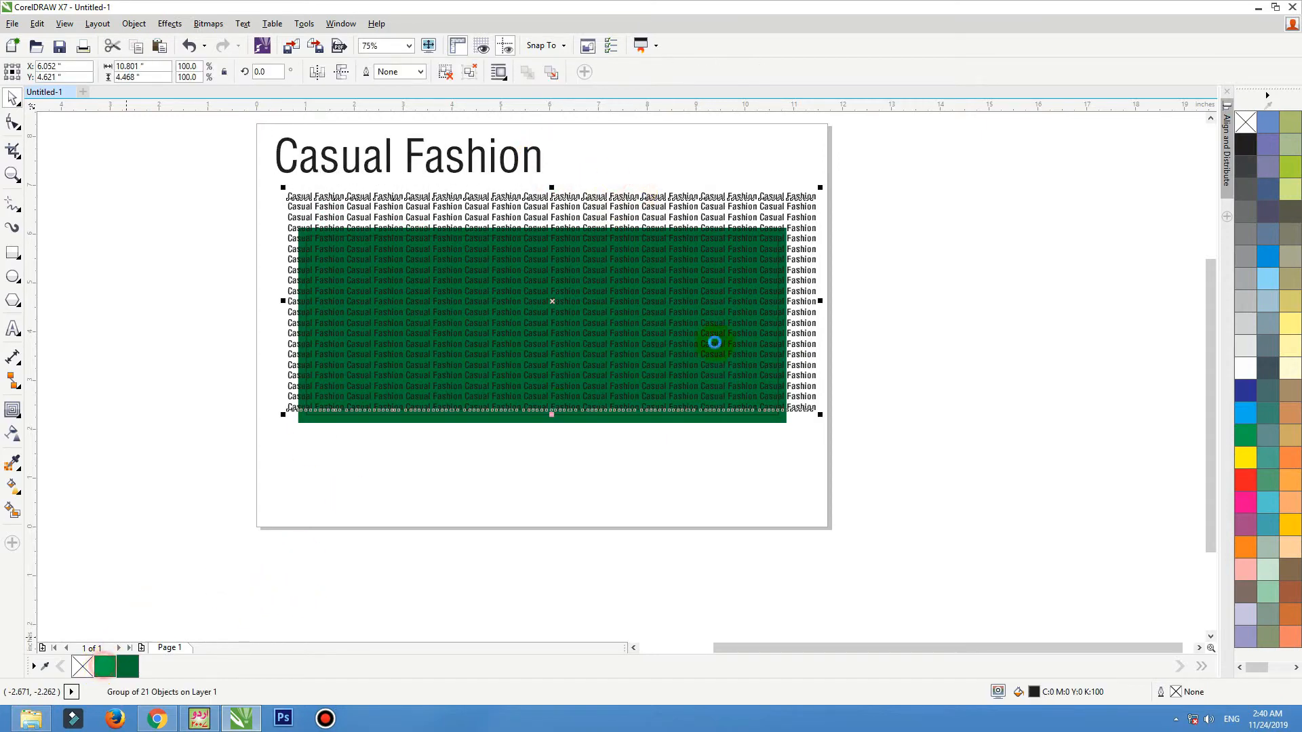
pyautogui.click(834, 214)
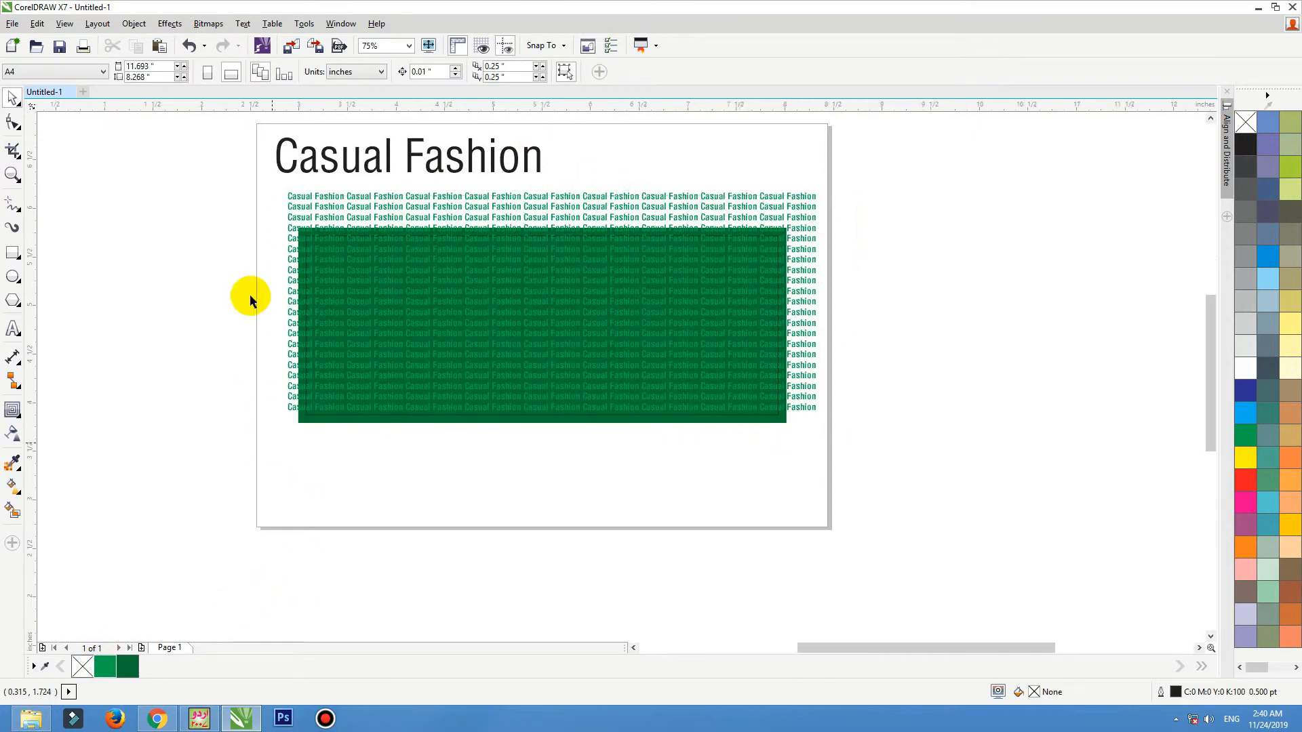
# Rotate the green small-text group by 8 degrees.
pyautogui.scroll(2, 505, 261)
pyautogui.click(741, 169)
pyautogui.scroll(-2, 741, 173)
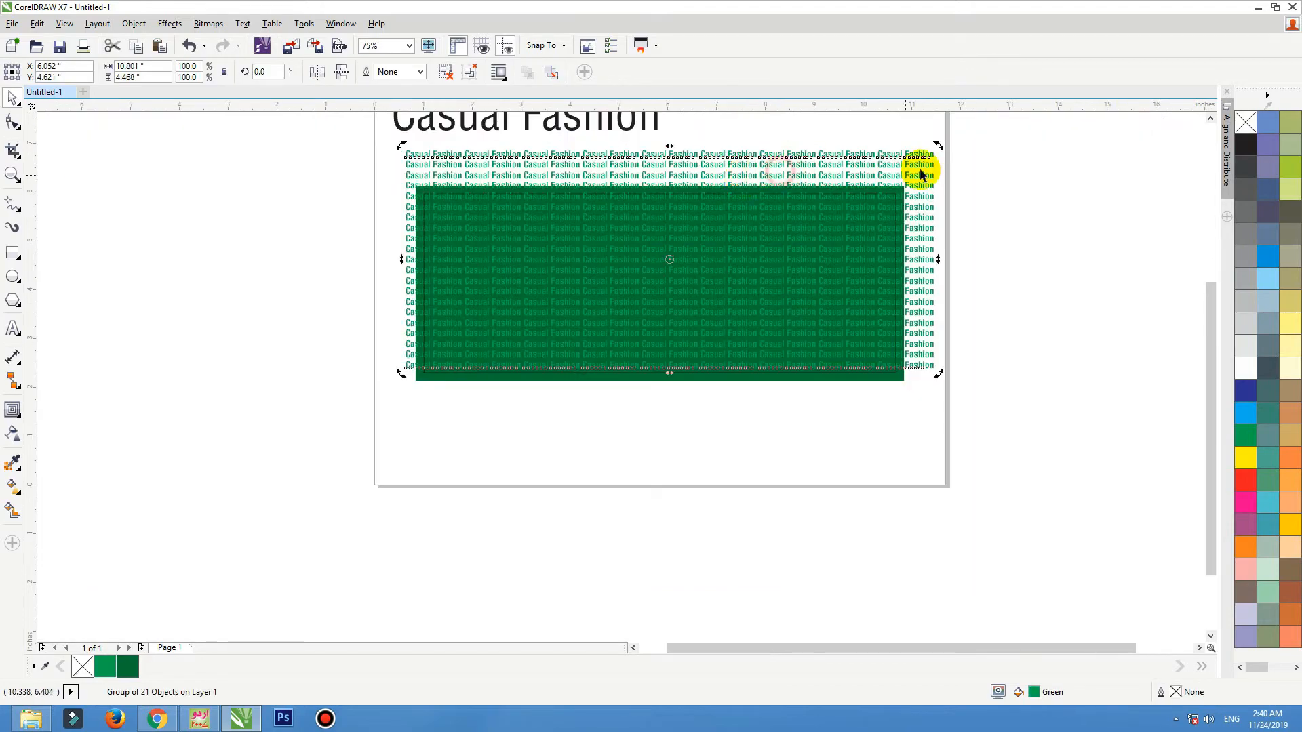
pyautogui.moveTo(937, 145); pyautogui.dragTo(902, 148)
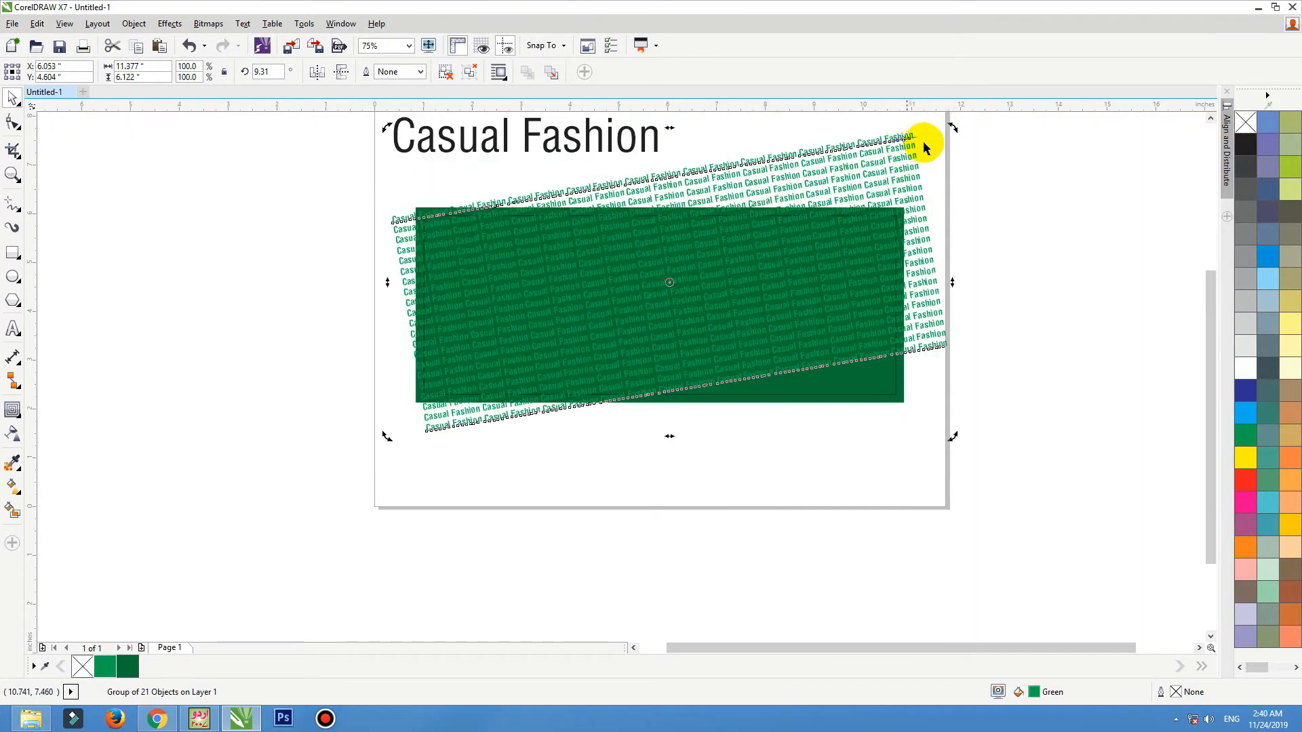
pyautogui.click(263, 71)
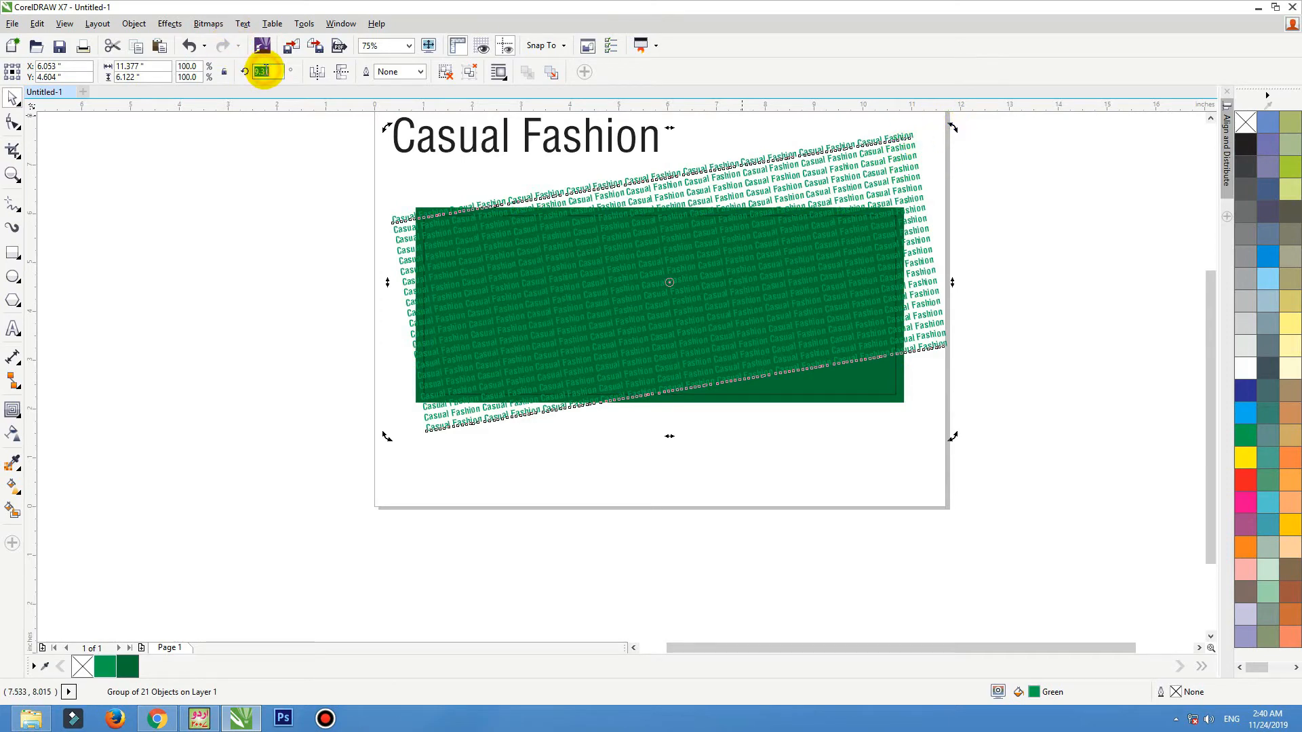
pyautogui.press('Return')
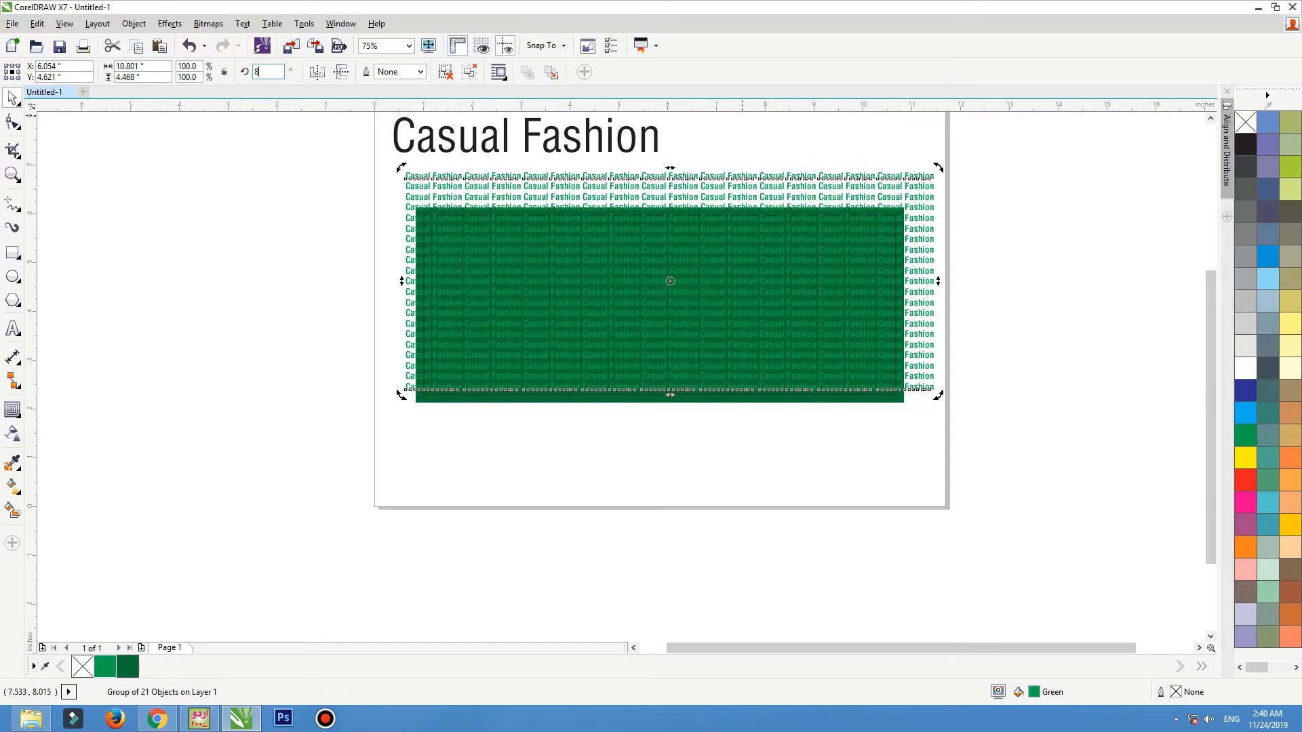
pyautogui.write('8')
pyautogui.press('Return')
# PowerClip the rotated text pattern inside the green rectangle.
pyautogui.rightClick(724, 176)
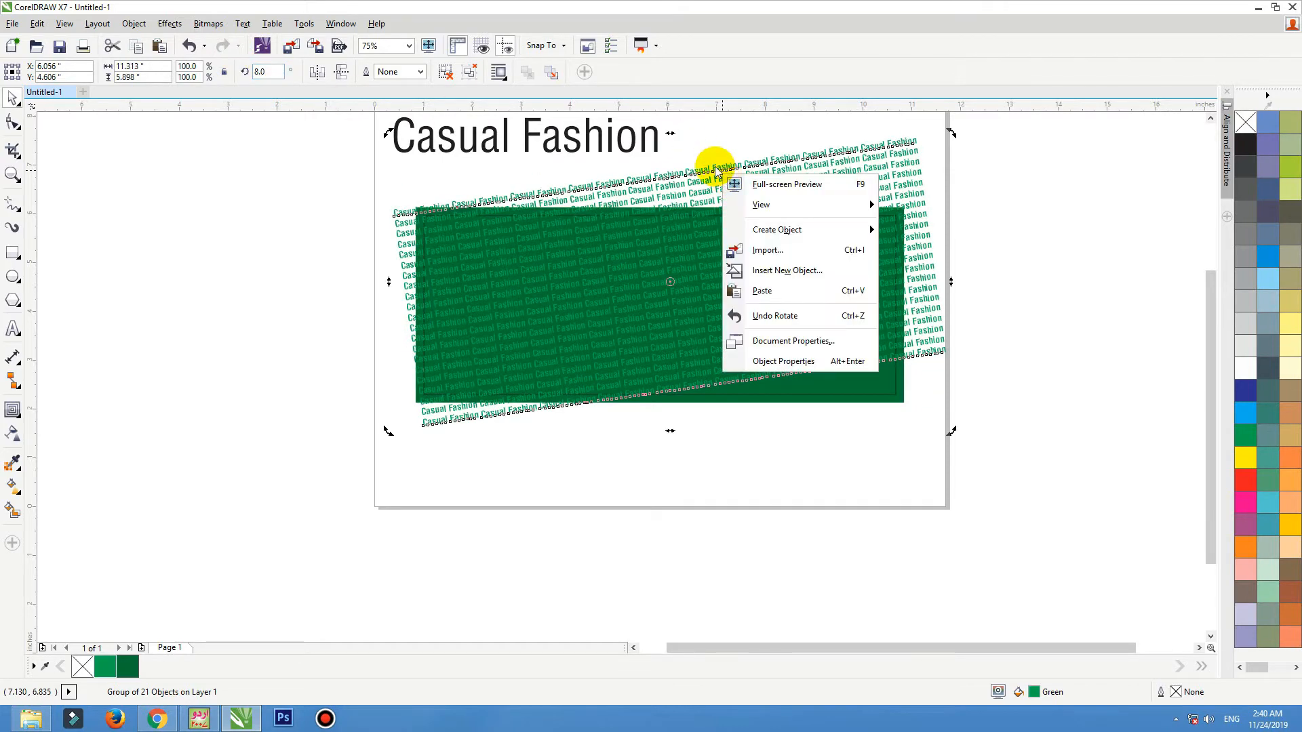
pyautogui.press('Escape')
pyautogui.rightClick(729, 177)
pyautogui.click(734, 178)
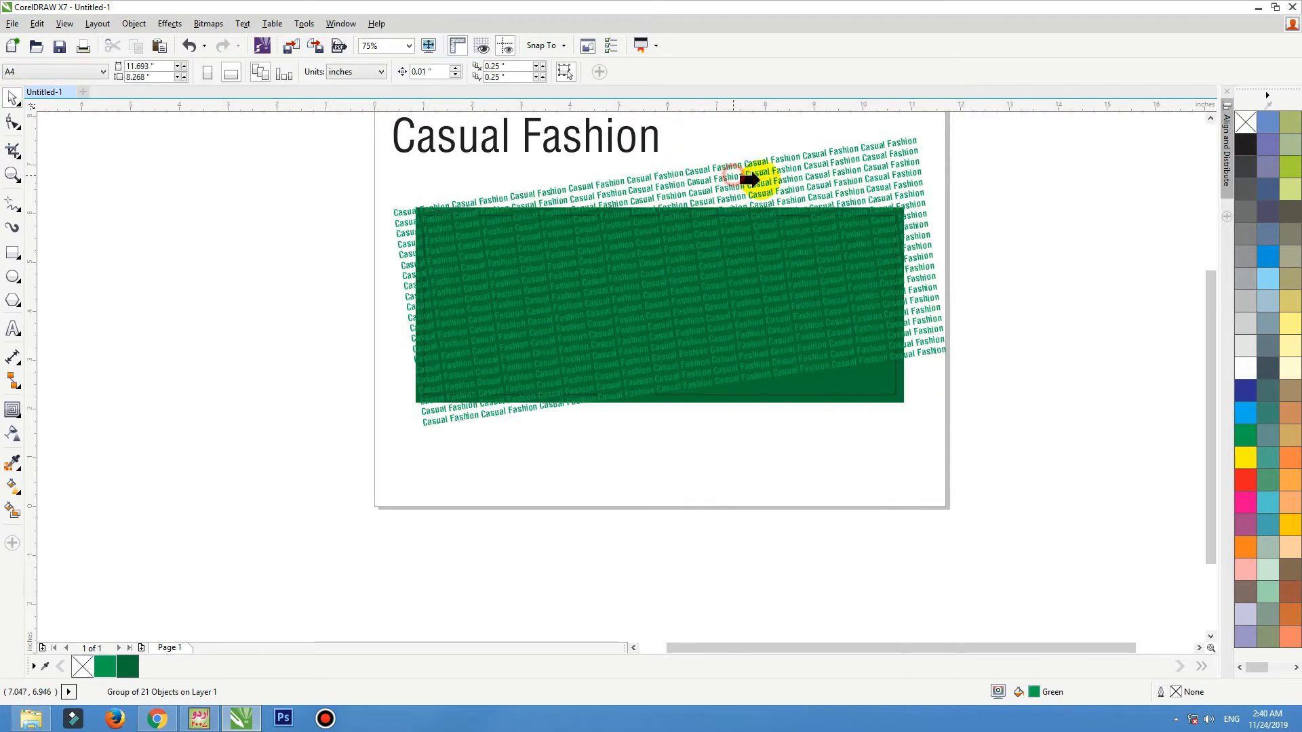
pyautogui.click(885, 400)
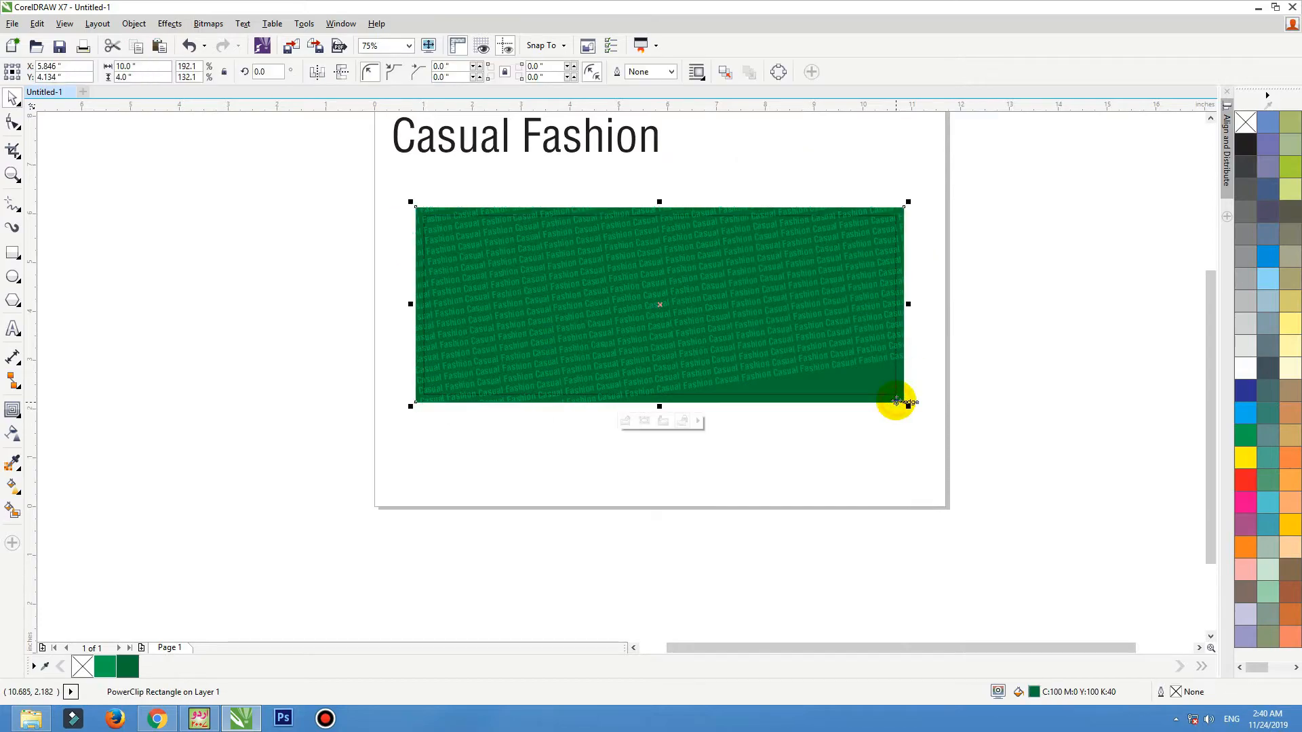
# Edit the PowerClip contents, enlarging the text pattern to about 14.4 by 7.5 inches so it covers the rectangle, and finish editing.
pyautogui.keyDown('ctrl'); pyautogui.click(755, 348); pyautogui.keyUp('ctrl')
pyautogui.click(731, 340)
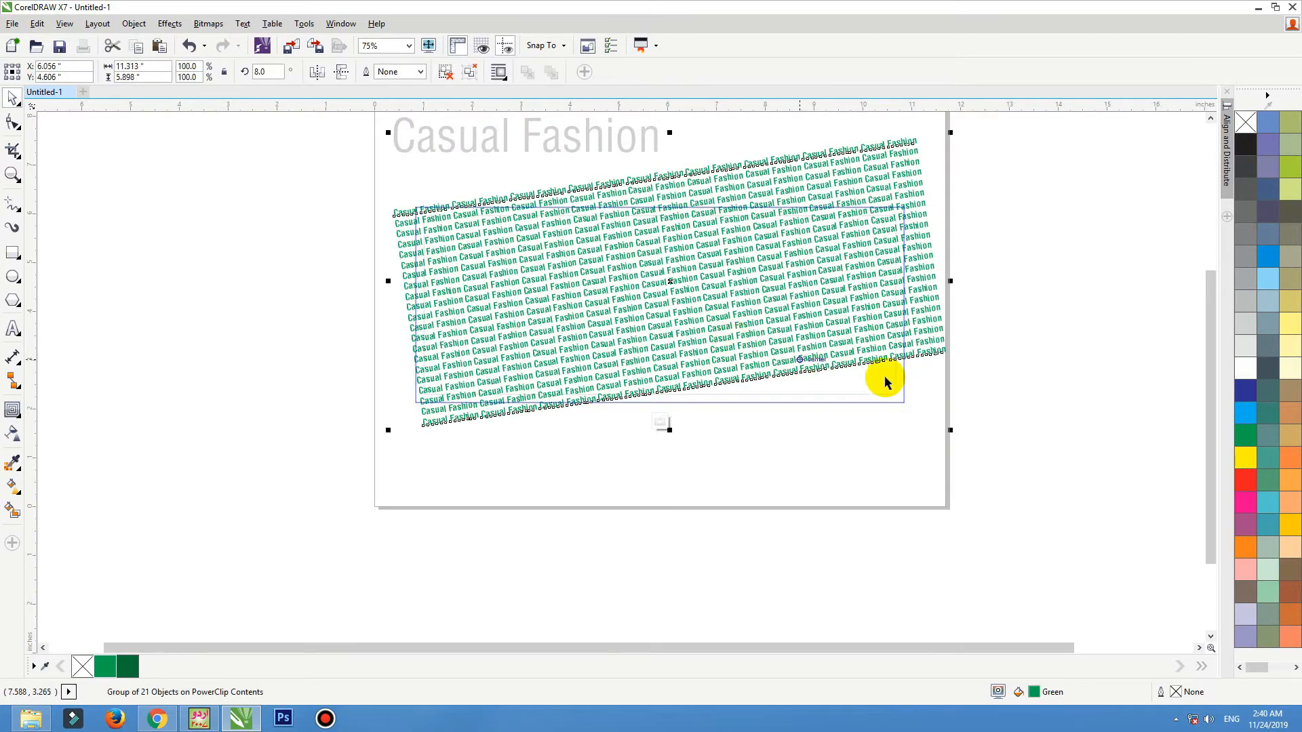
pyautogui.moveTo(953, 430); pyautogui.dragTo(949, 361)
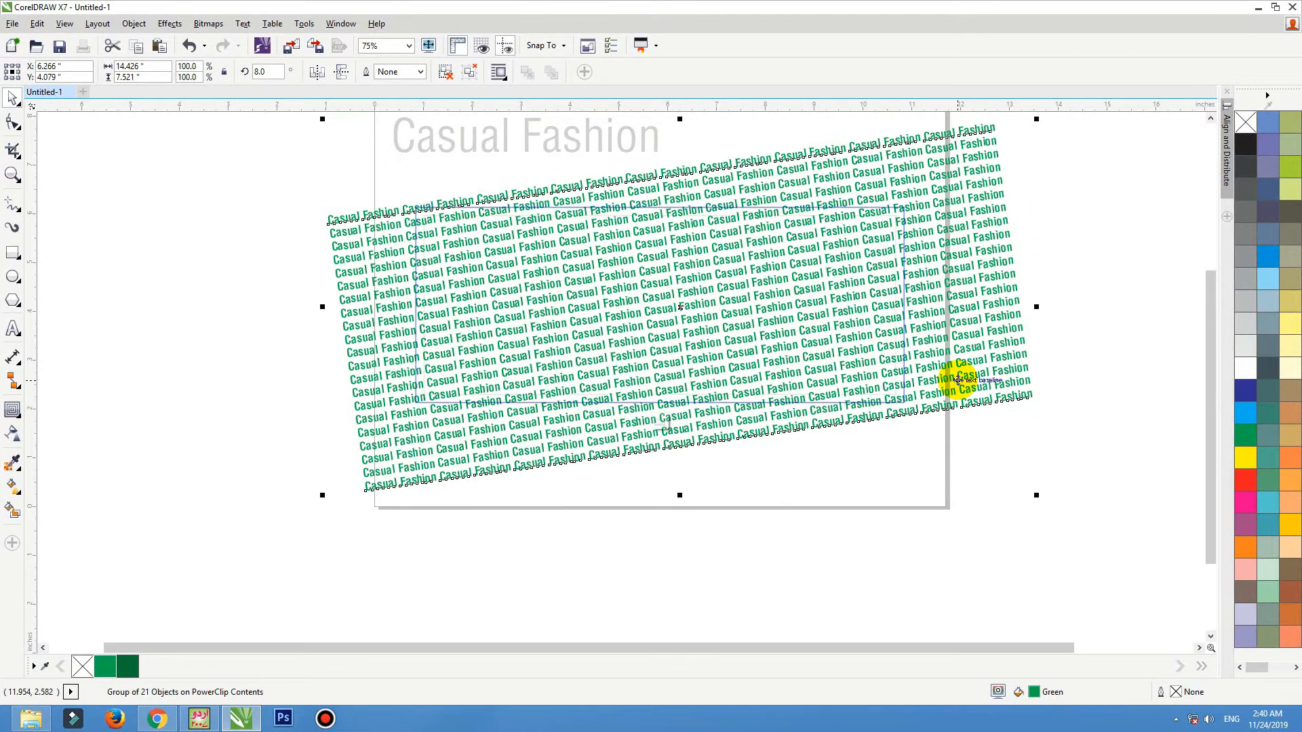
pyautogui.keyDown('ctrl'); pyautogui.click(1079, 270); pyautogui.keyUp('ctrl')
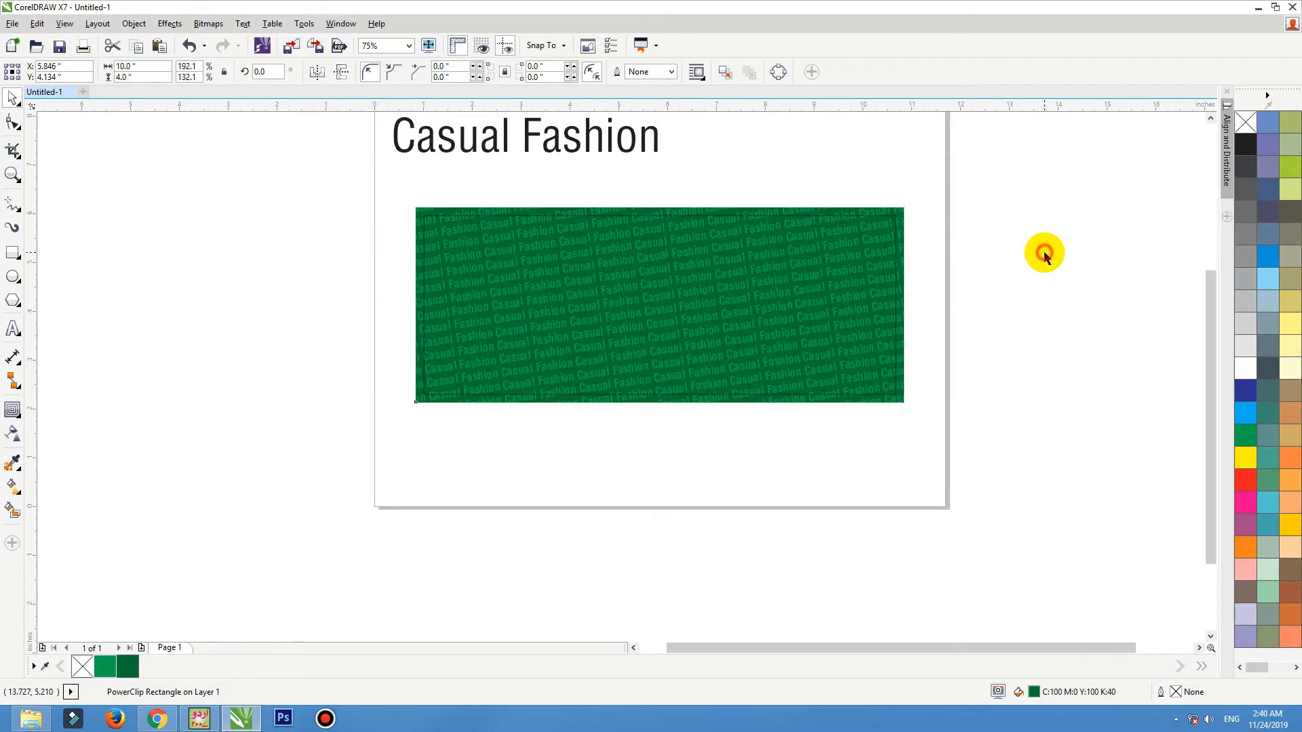
# Break the large "Casual Fashion" text apart into words and move "Fashion" to the right and slightly lower than "Casual".
pyautogui.hotkey('shift', 'F2')
pyautogui.moveTo(500, 168); pyautogui.dragTo(645, 183)
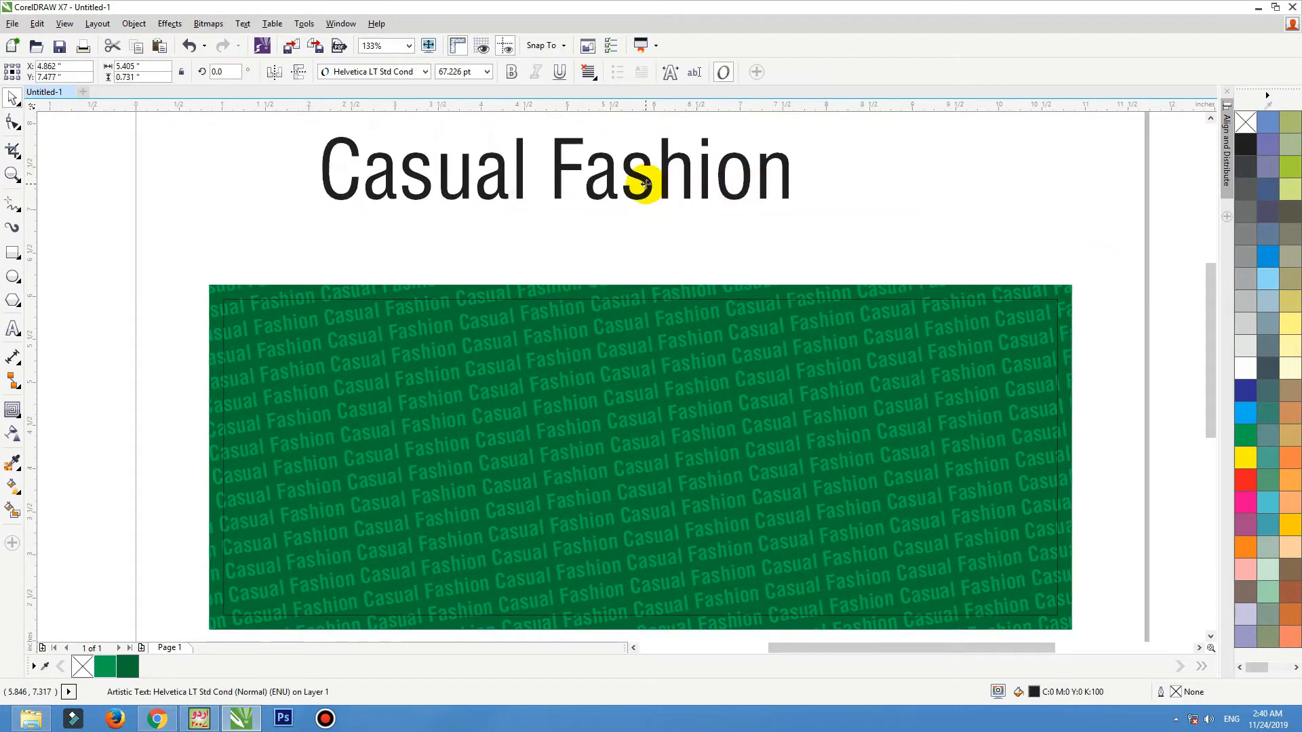
pyautogui.click(134, 24)
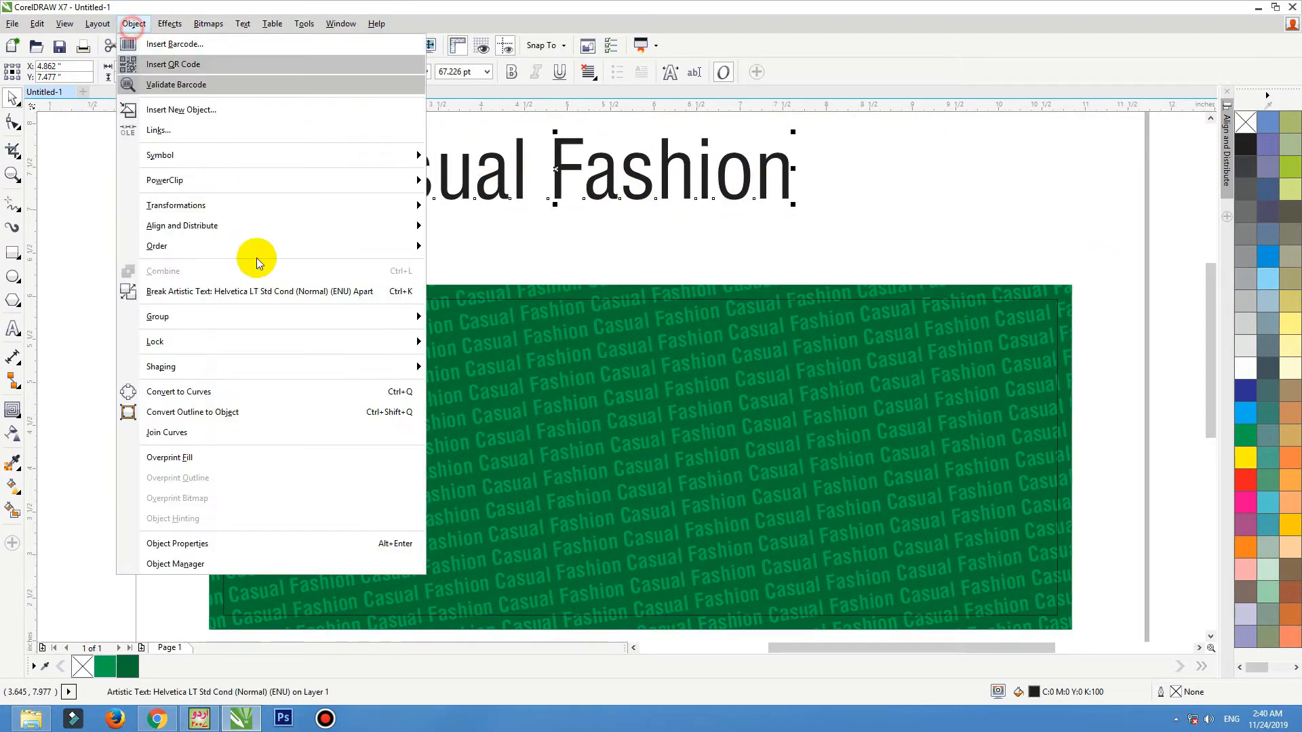
pyautogui.click(338, 296)
pyautogui.moveTo(561, 165); pyautogui.dragTo(743, 215)
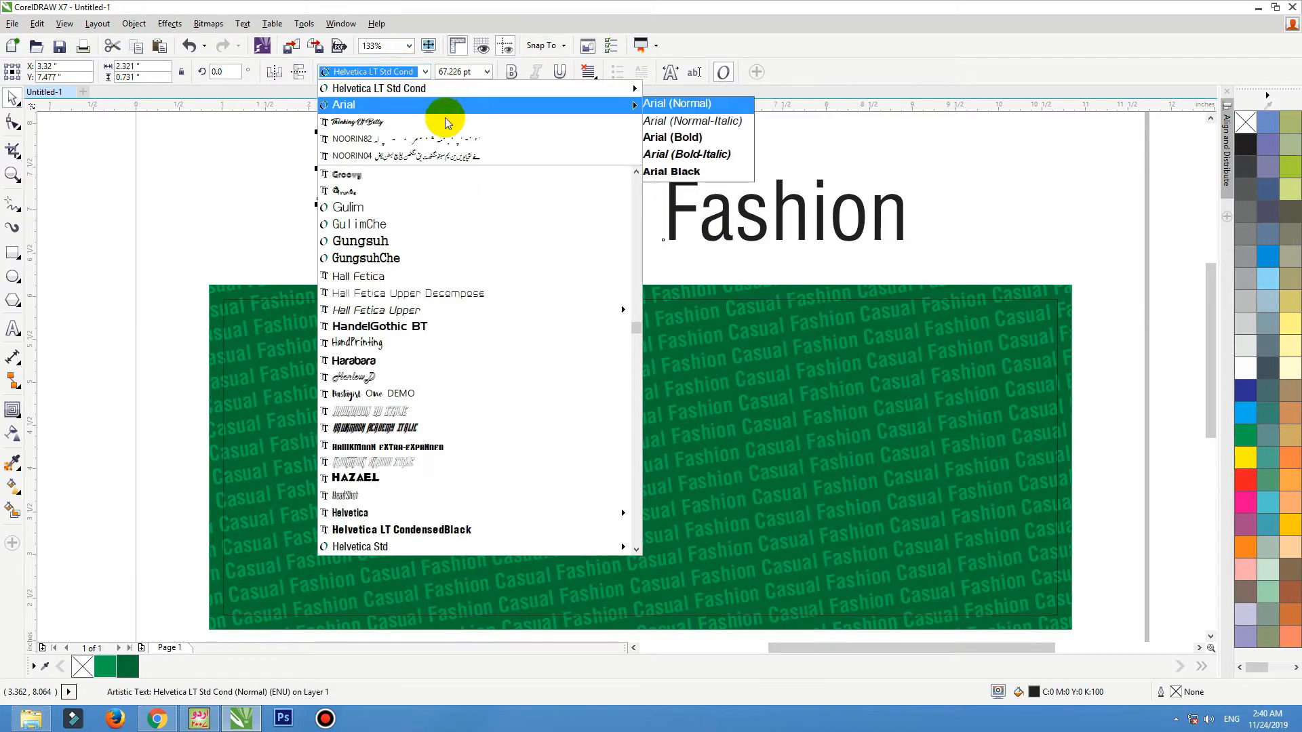
# Try the Thinking Of Betty and TIFFANY fonts on the word "Casual", undoing the small move made in between.
pyautogui.click(434, 122)
pyautogui.moveTo(512, 192); pyautogui.dragTo(527, 195)
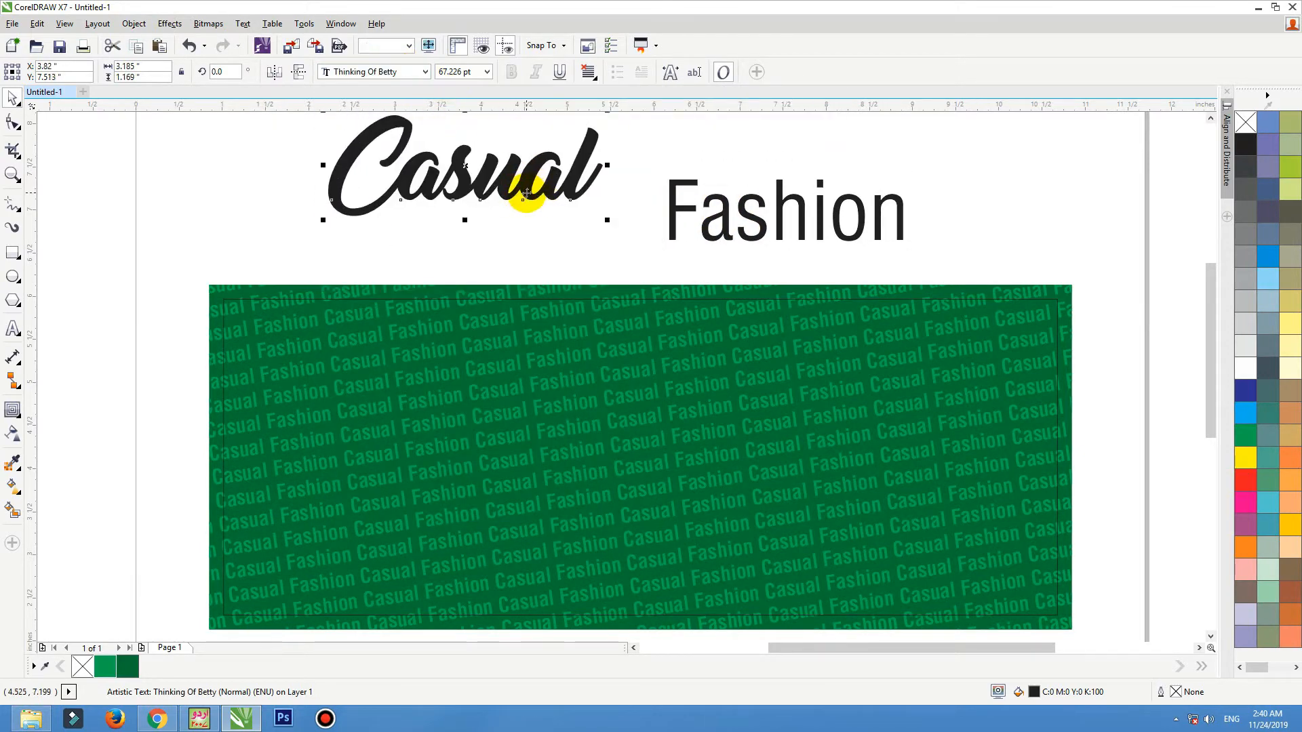
pyautogui.hotkey('ctrl', 'z')
pyautogui.click(373, 72)
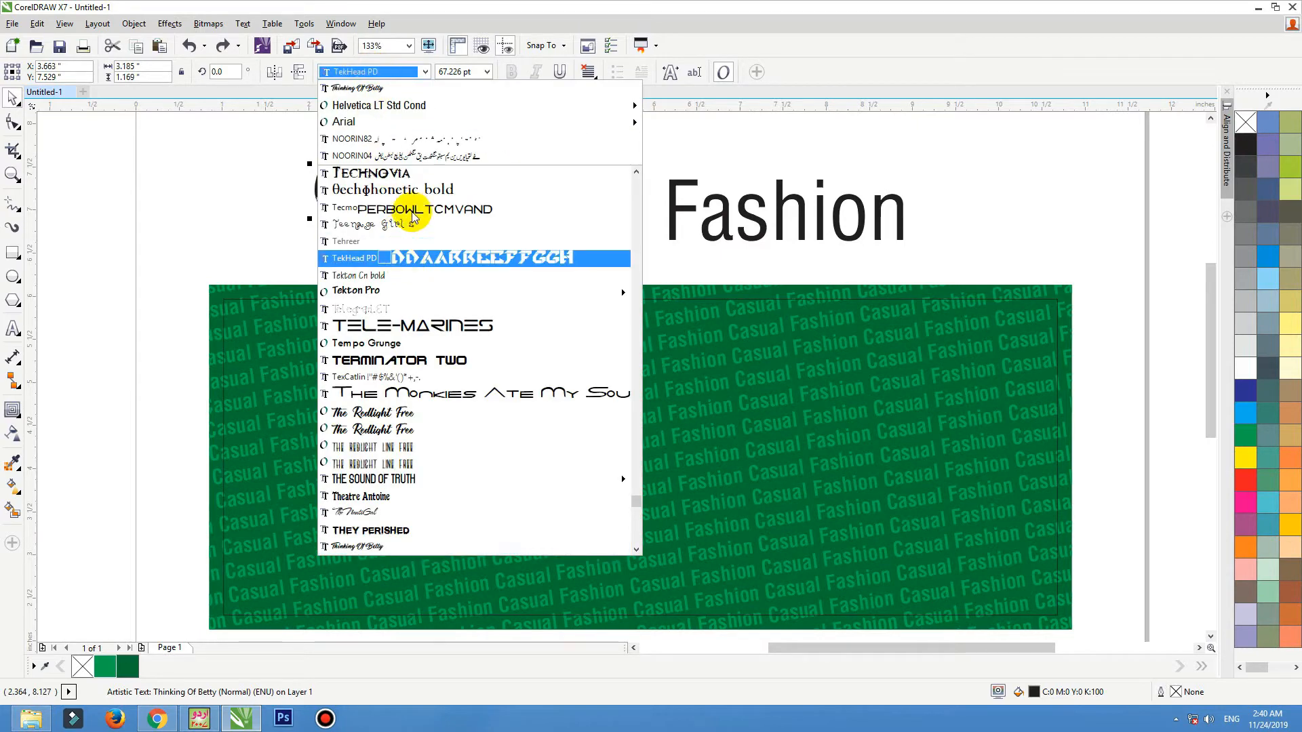
pyautogui.scroll(-4, 421, 208)
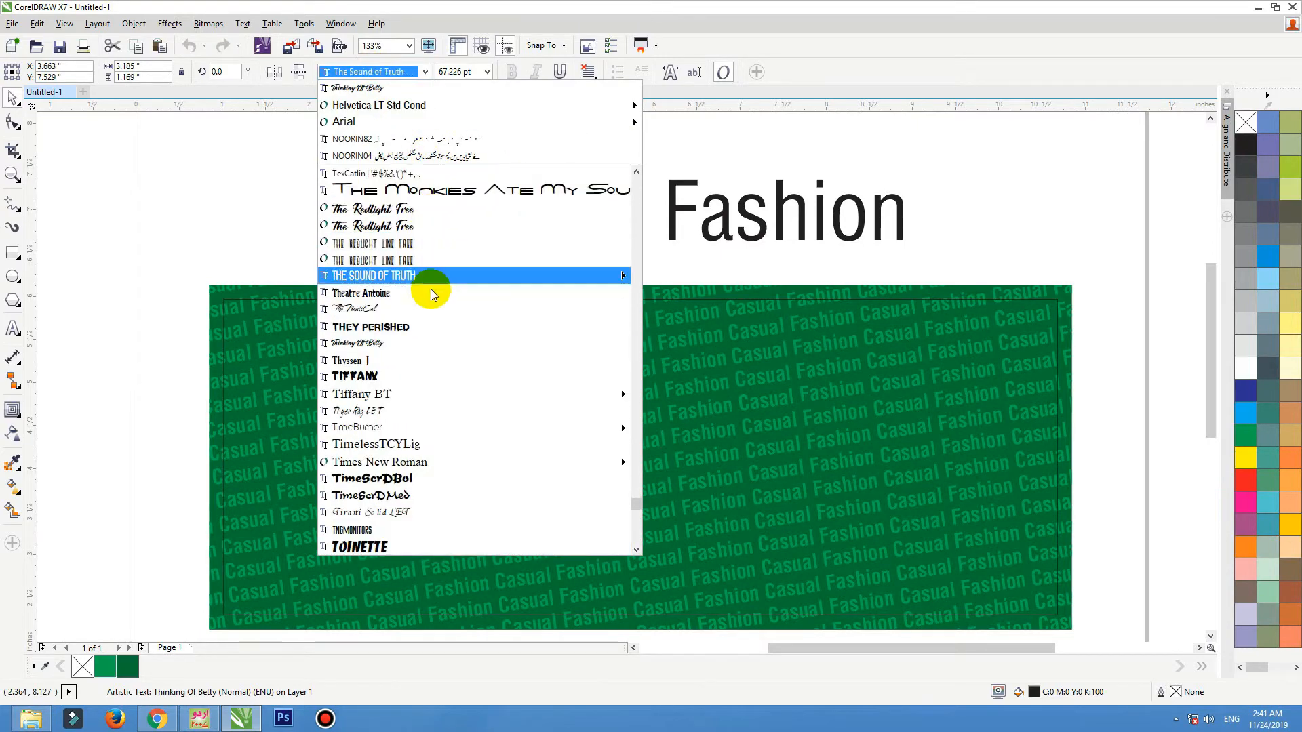
pyautogui.click(423, 376)
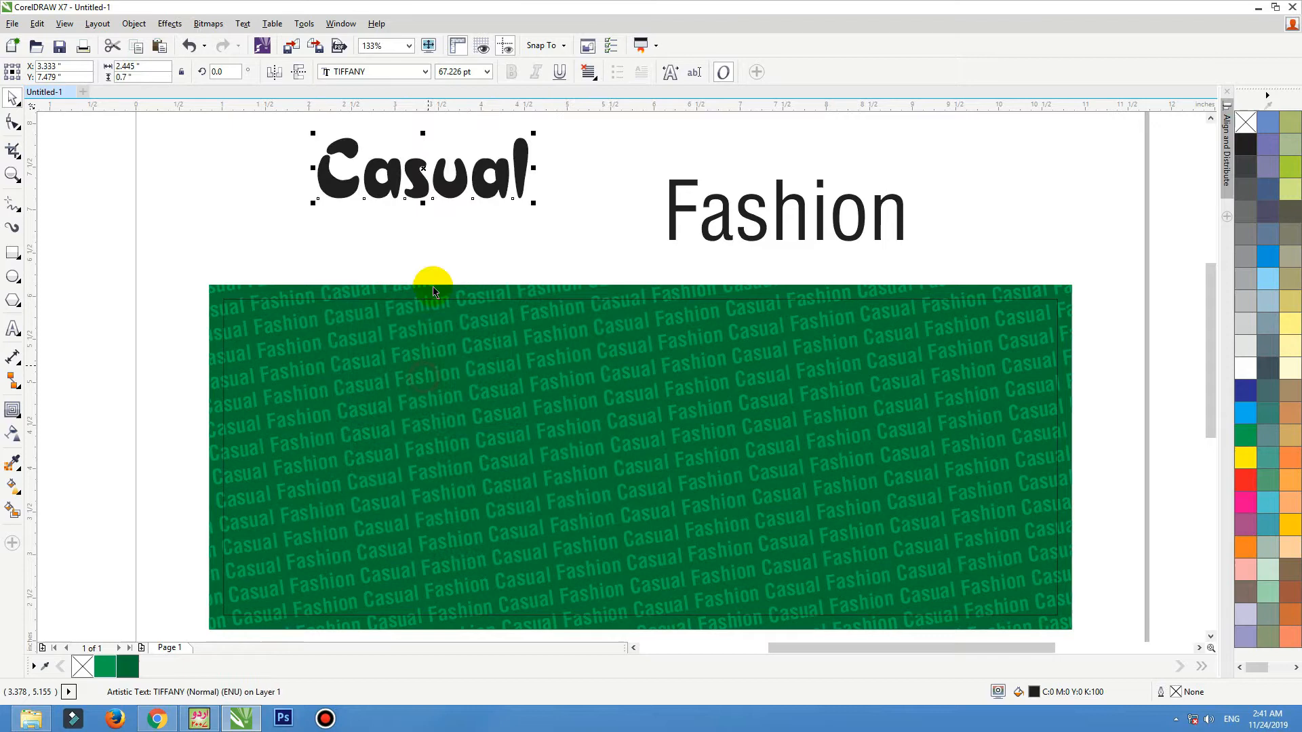
# Try the TimeScrDBol and Transformers Solid fonts on the word "Casual".
pyautogui.click(382, 74)
pyautogui.scroll(-3, 430, 299)
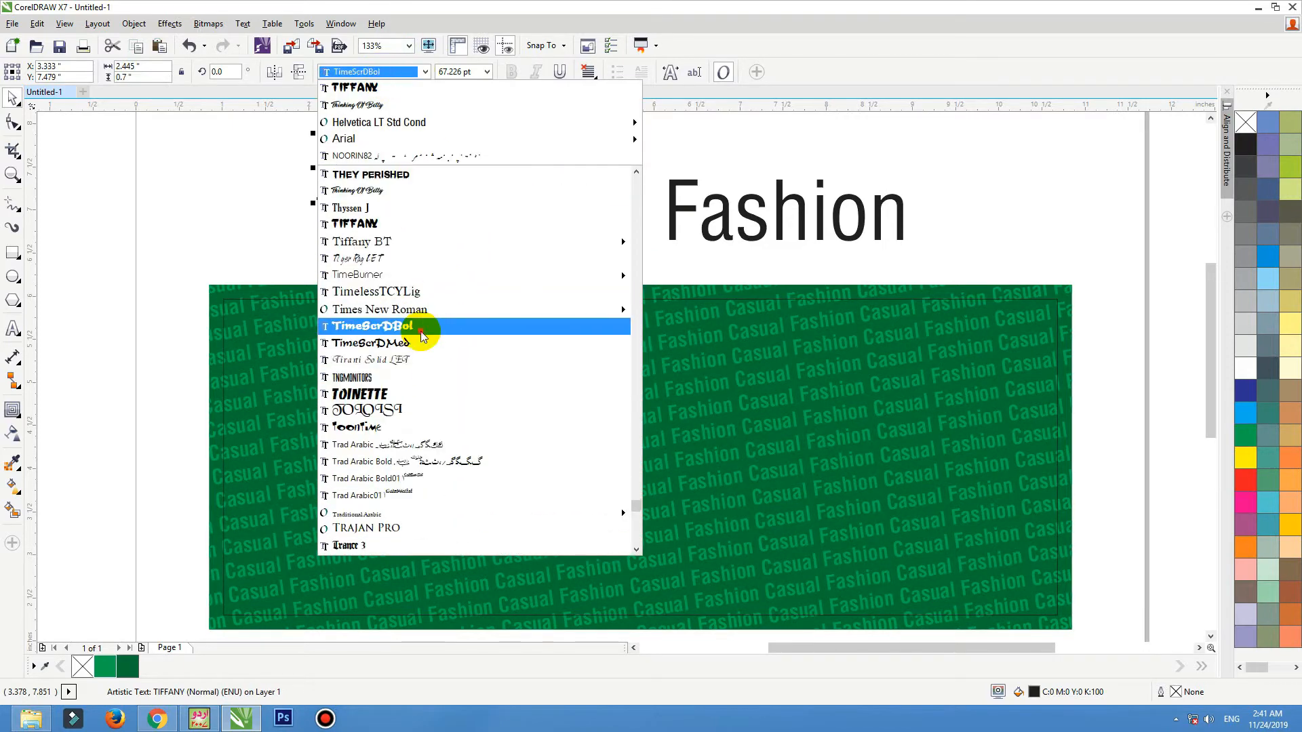
pyautogui.click(421, 332)
pyautogui.click(391, 75)
pyautogui.scroll(-4, 430, 232)
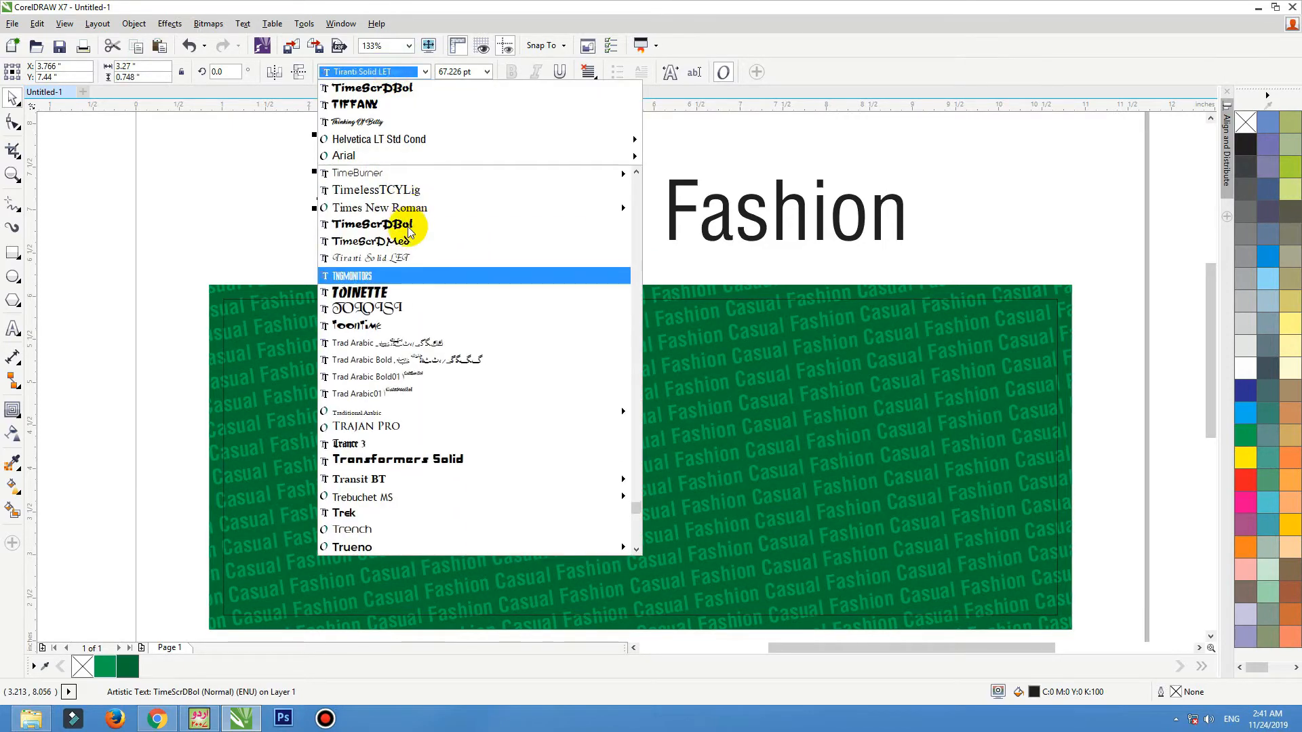
pyautogui.click(442, 315)
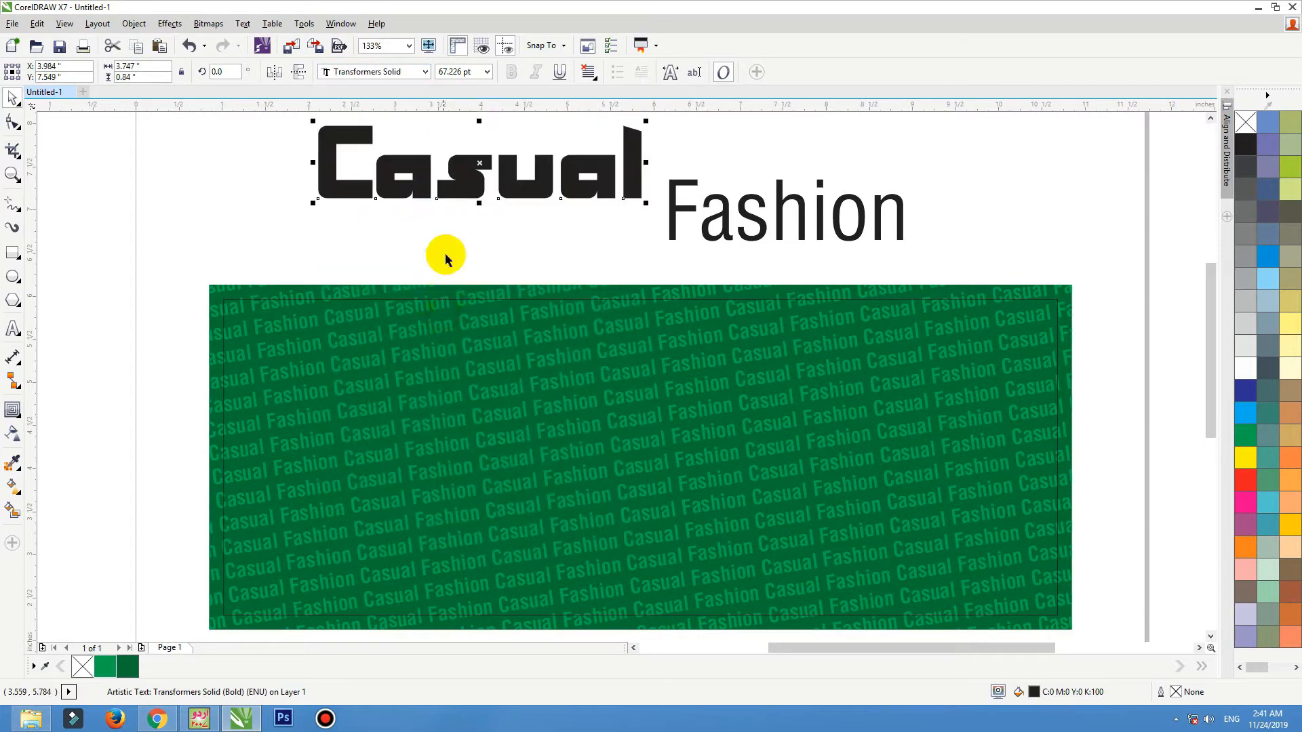
# Try the VAGRounded BT and Victorian LET fonts on the word "Casual".
pyautogui.click(397, 73)
pyautogui.scroll(-4, 429, 349)
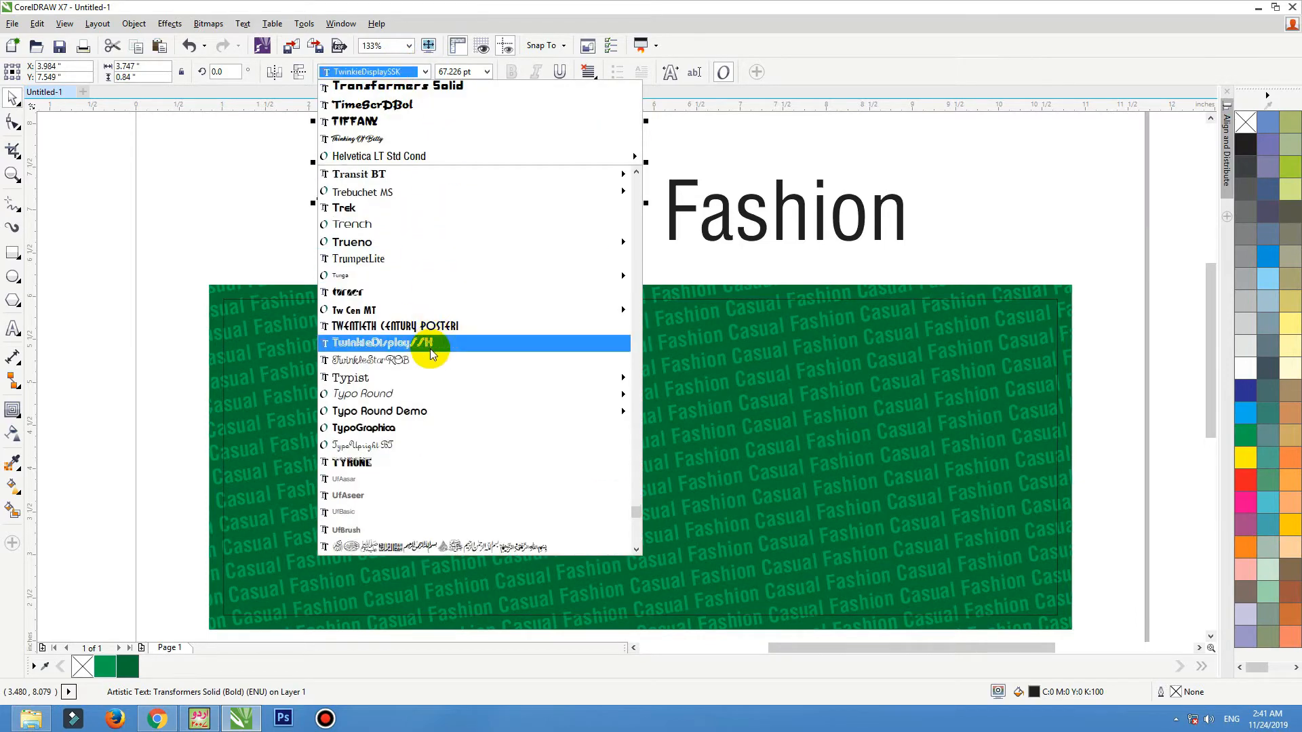
pyautogui.scroll(-10, 417, 328)
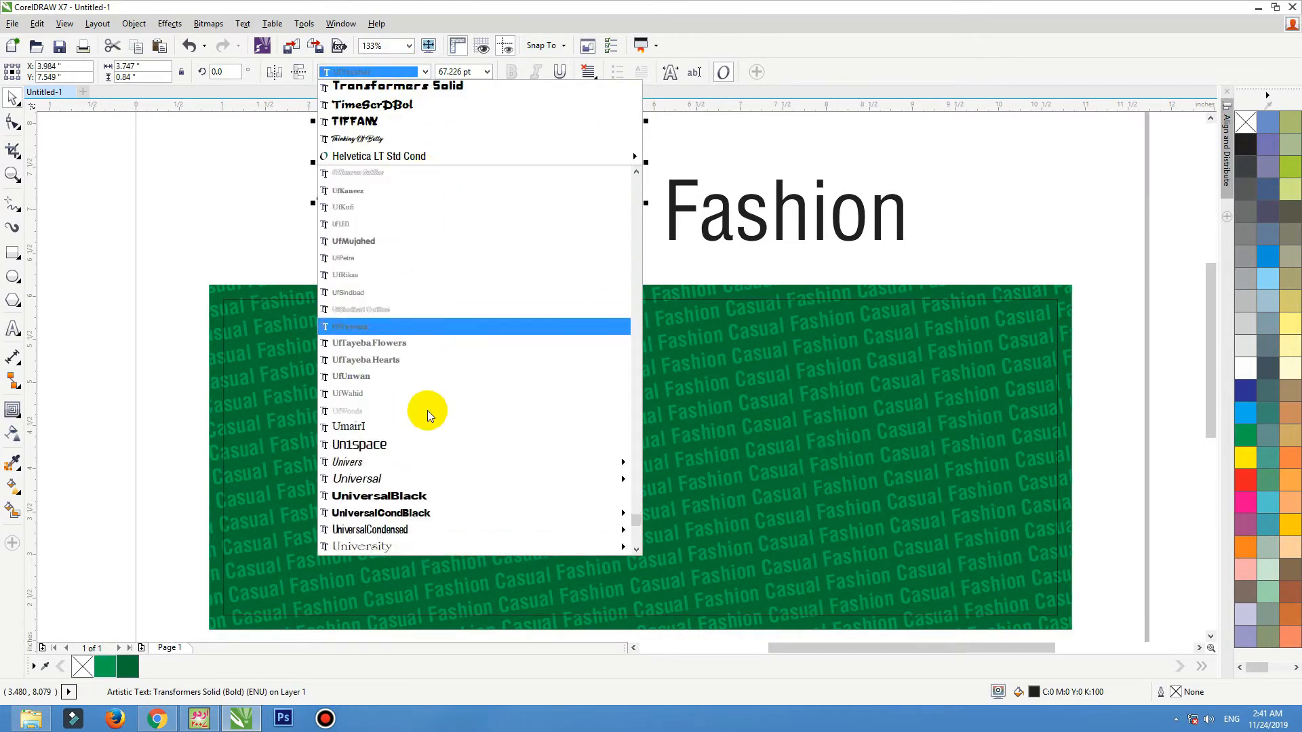
pyautogui.click(437, 392)
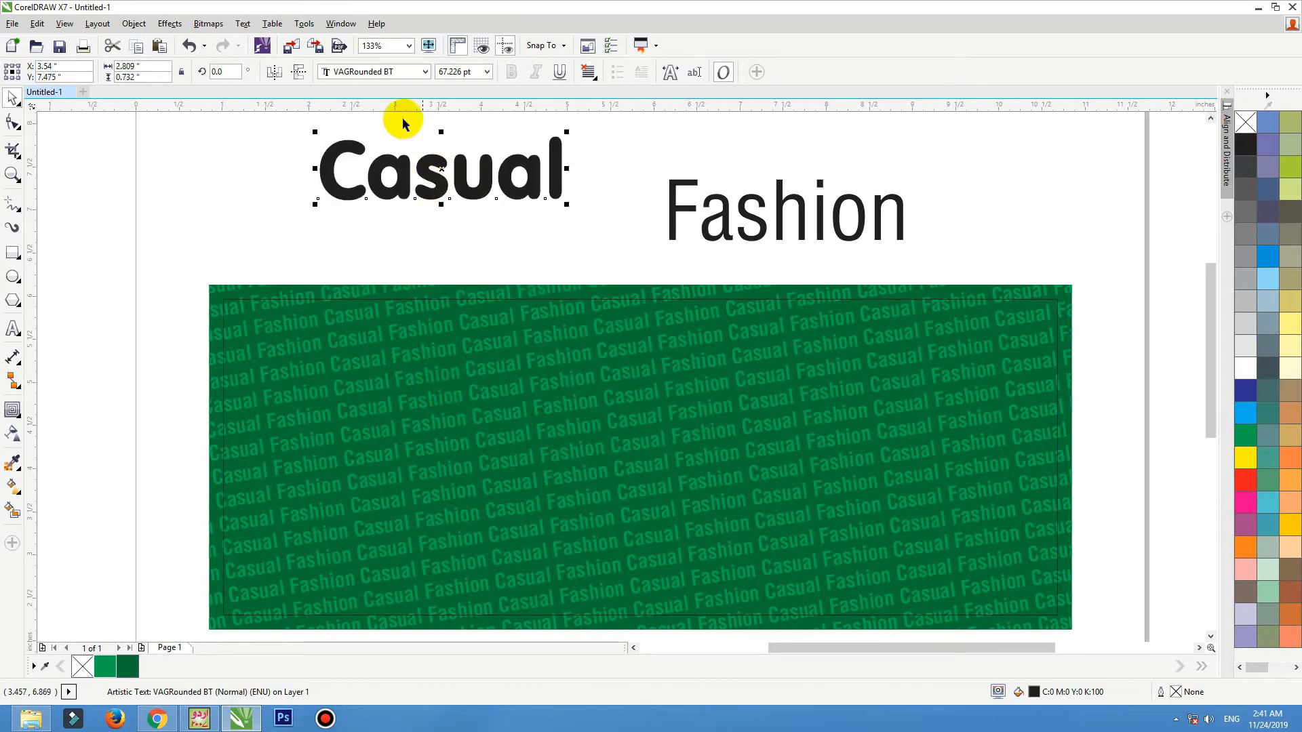
pyautogui.click(383, 72)
pyautogui.scroll(-4, 427, 343)
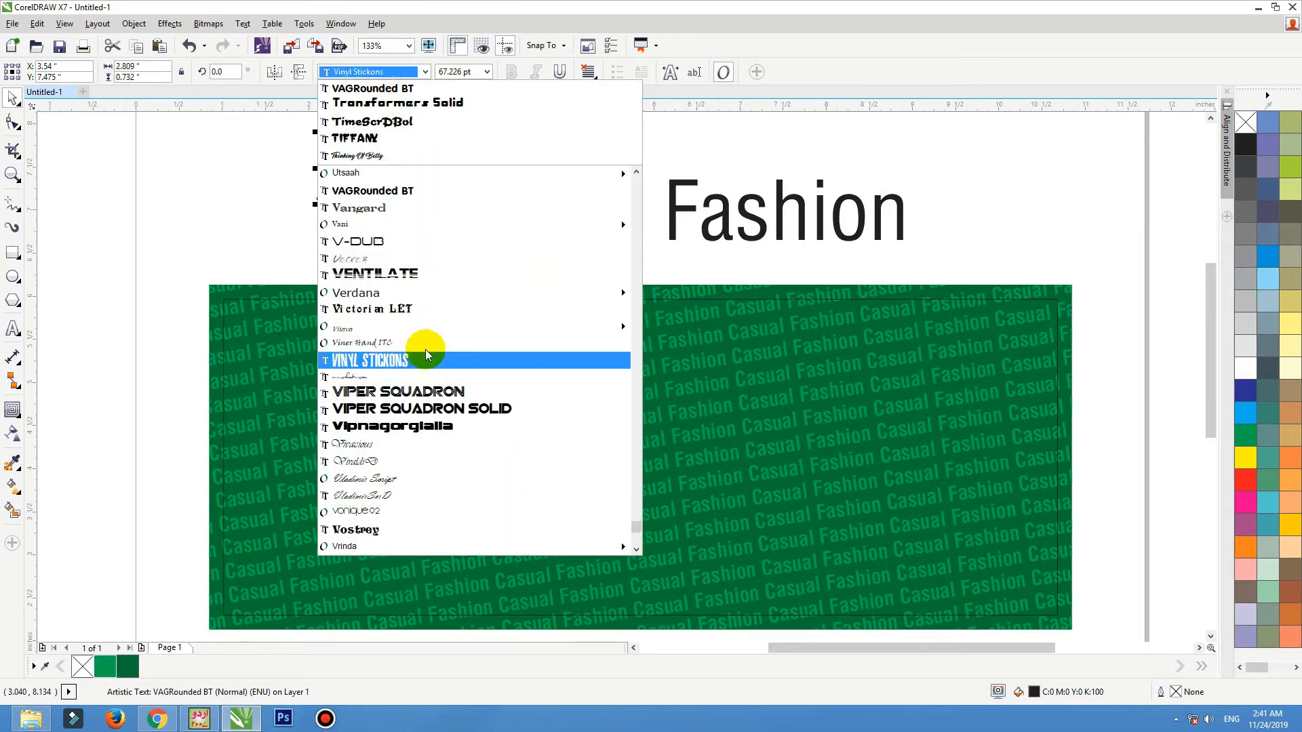
pyautogui.scroll(-2, 425, 349)
pyautogui.click(405, 214)
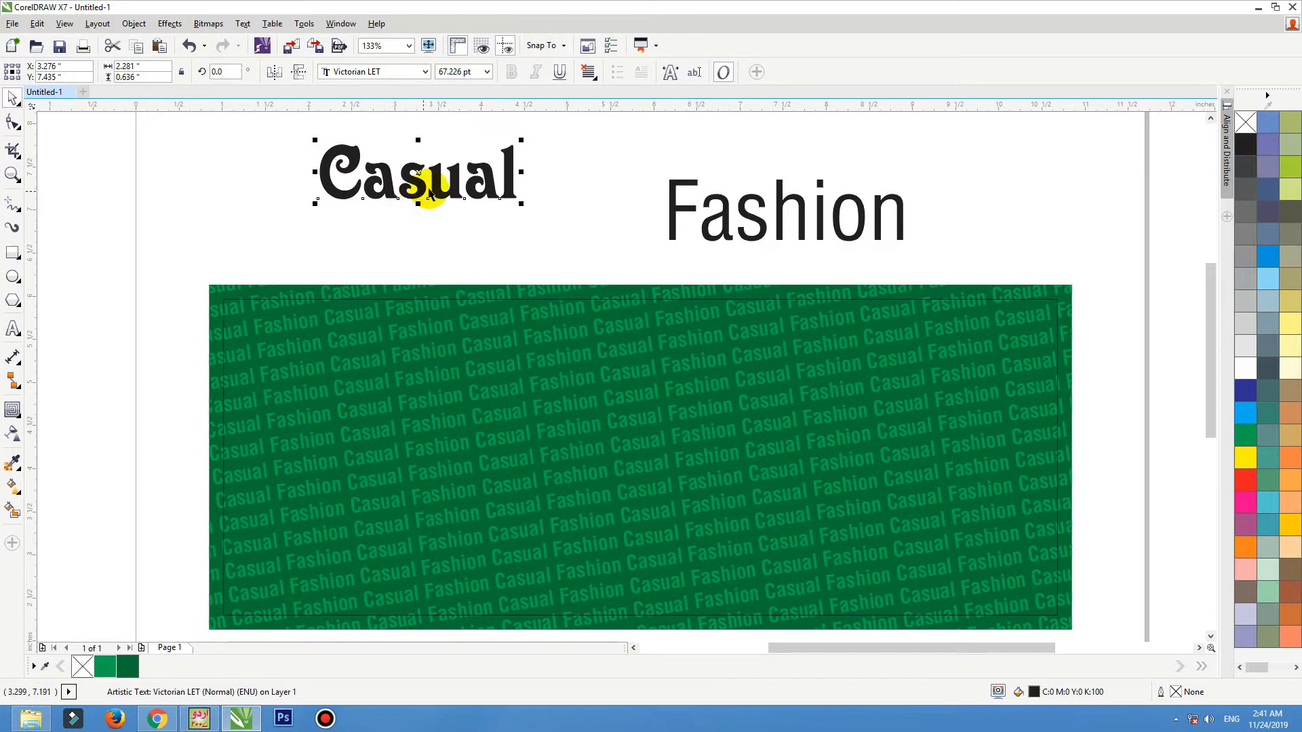
# Set the font of the word "Casual" to Vostrey.
pyautogui.click(383, 74)
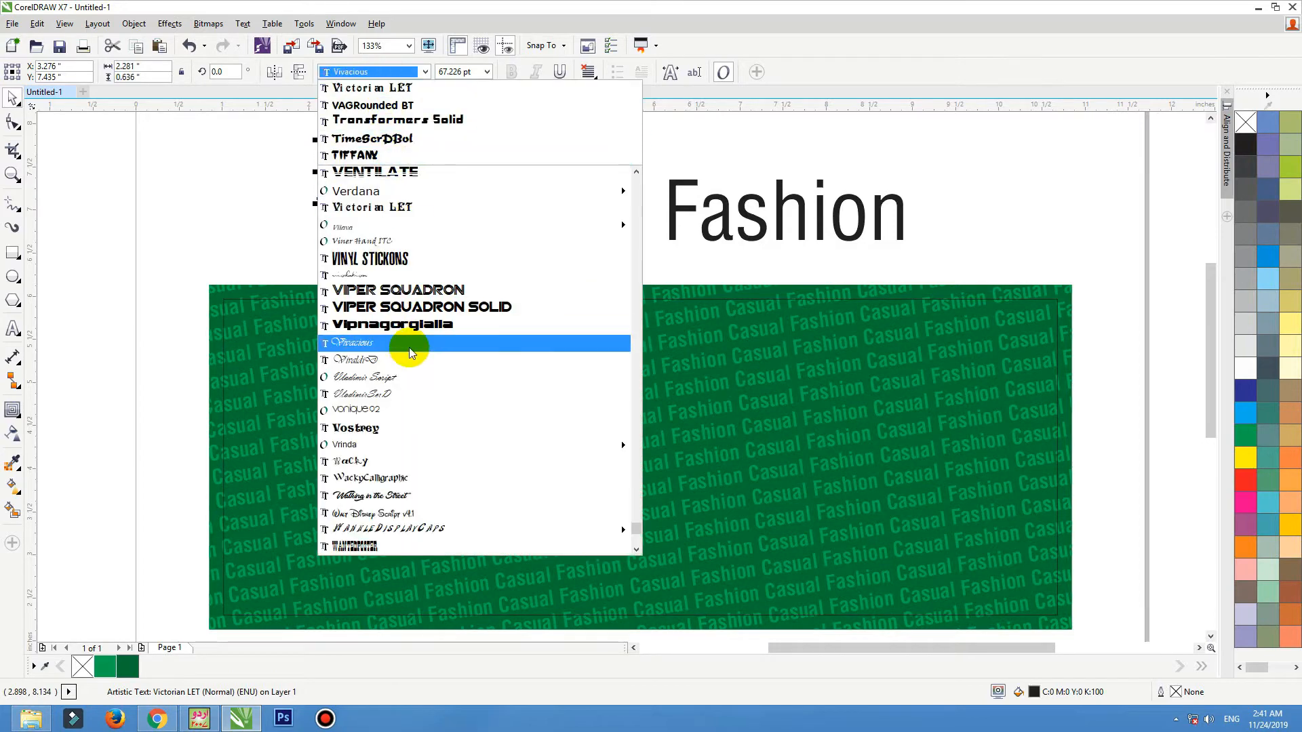
pyautogui.scroll(-2, 407, 319)
pyautogui.click(392, 331)
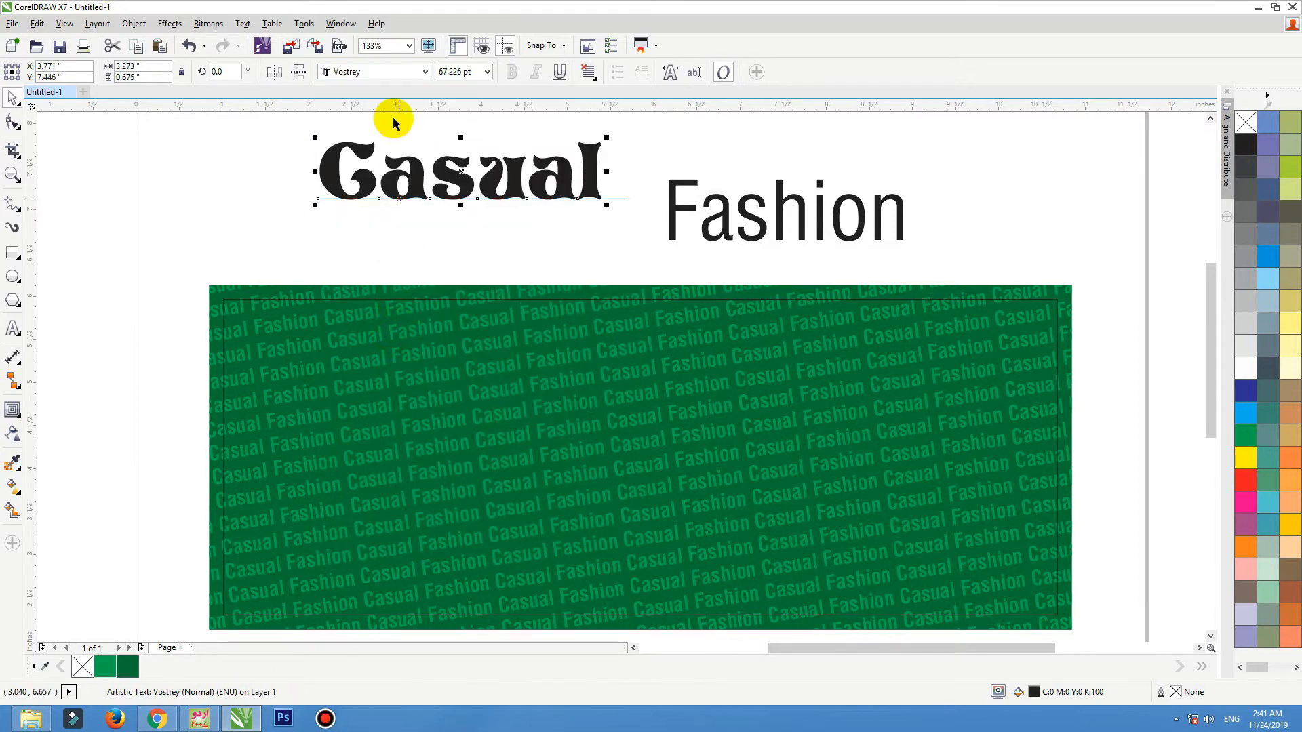
# Set the font of the word "Casual" to Aachen BT.
pyautogui.click(380, 74)
pyautogui.scroll(-4, 400, 202)
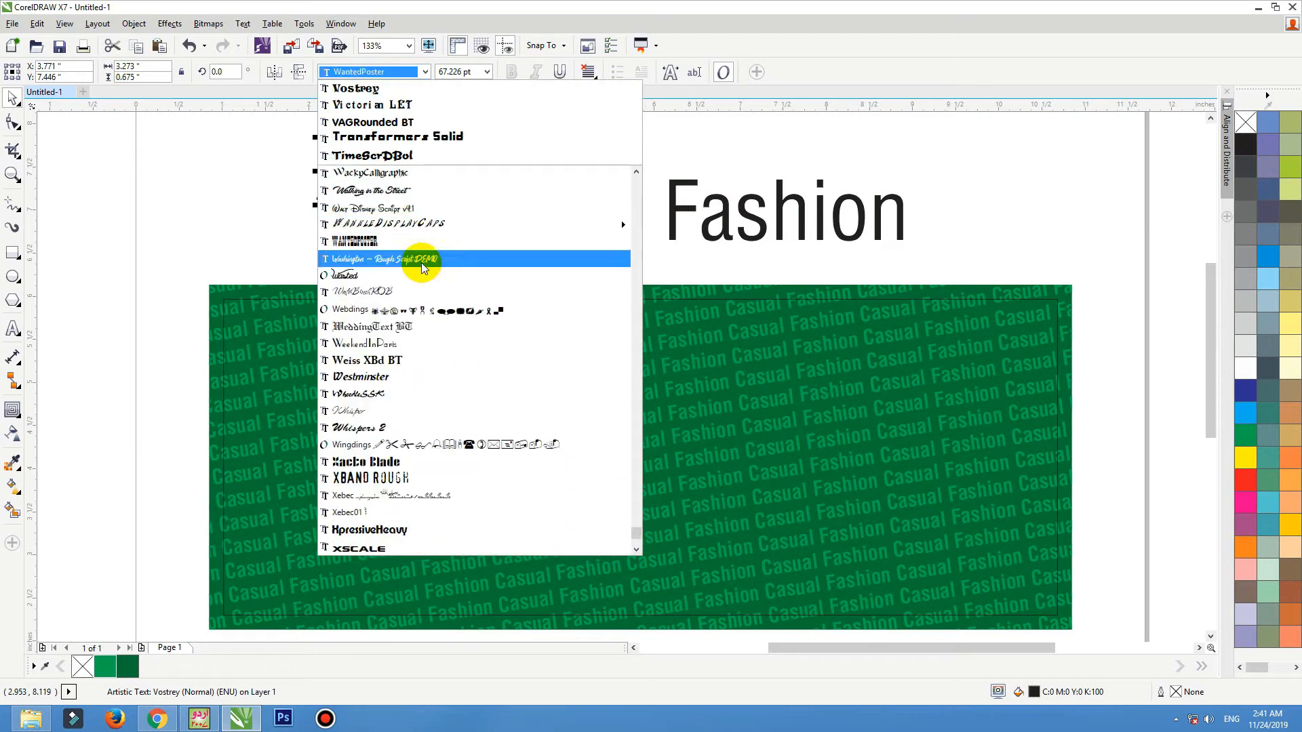
pyautogui.scroll(-6, 417, 291)
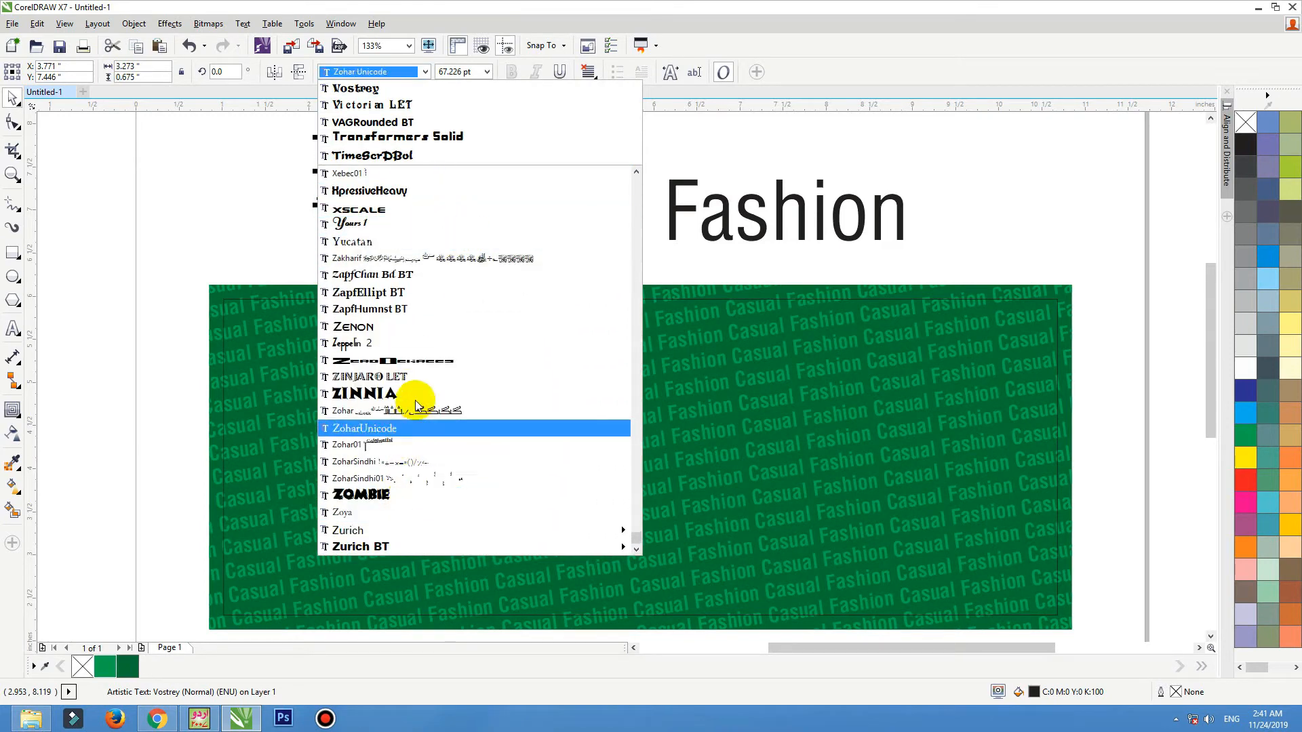
pyautogui.write('AalrcChat')
pyautogui.scroll(-5, 432, 312)
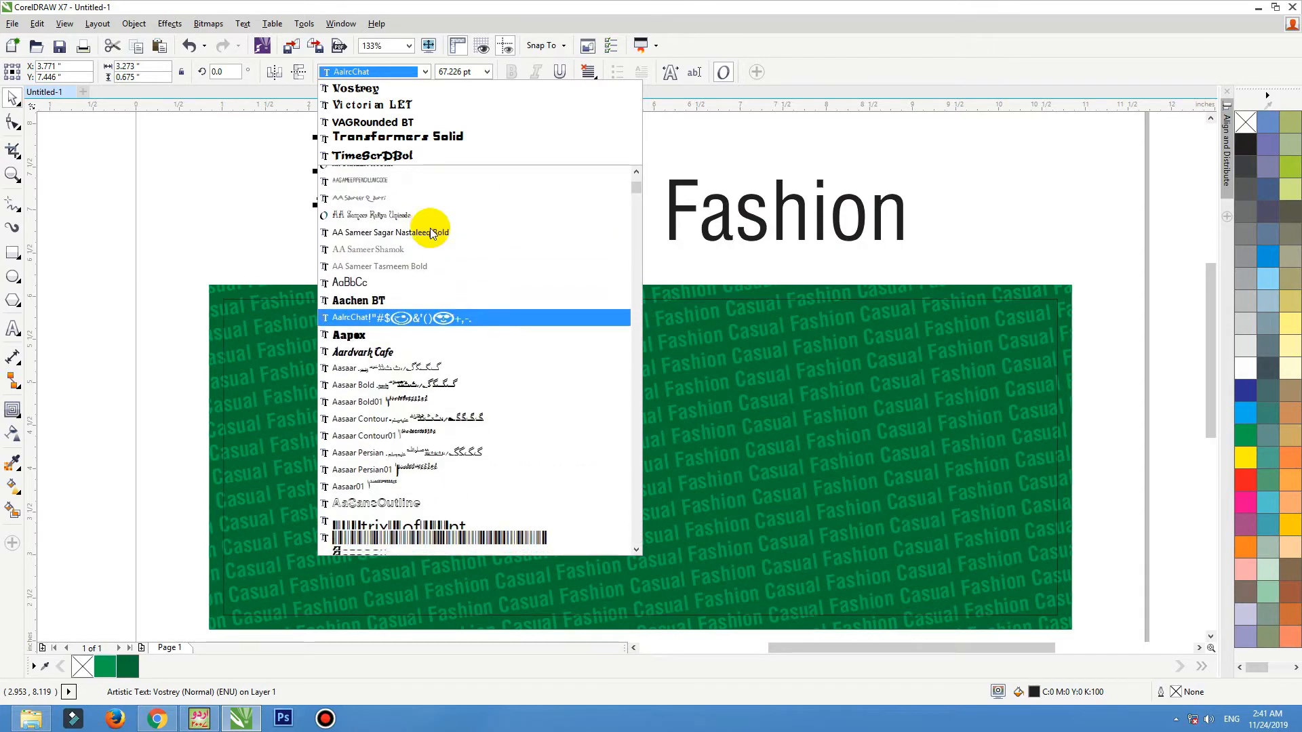
pyautogui.click(376, 242)
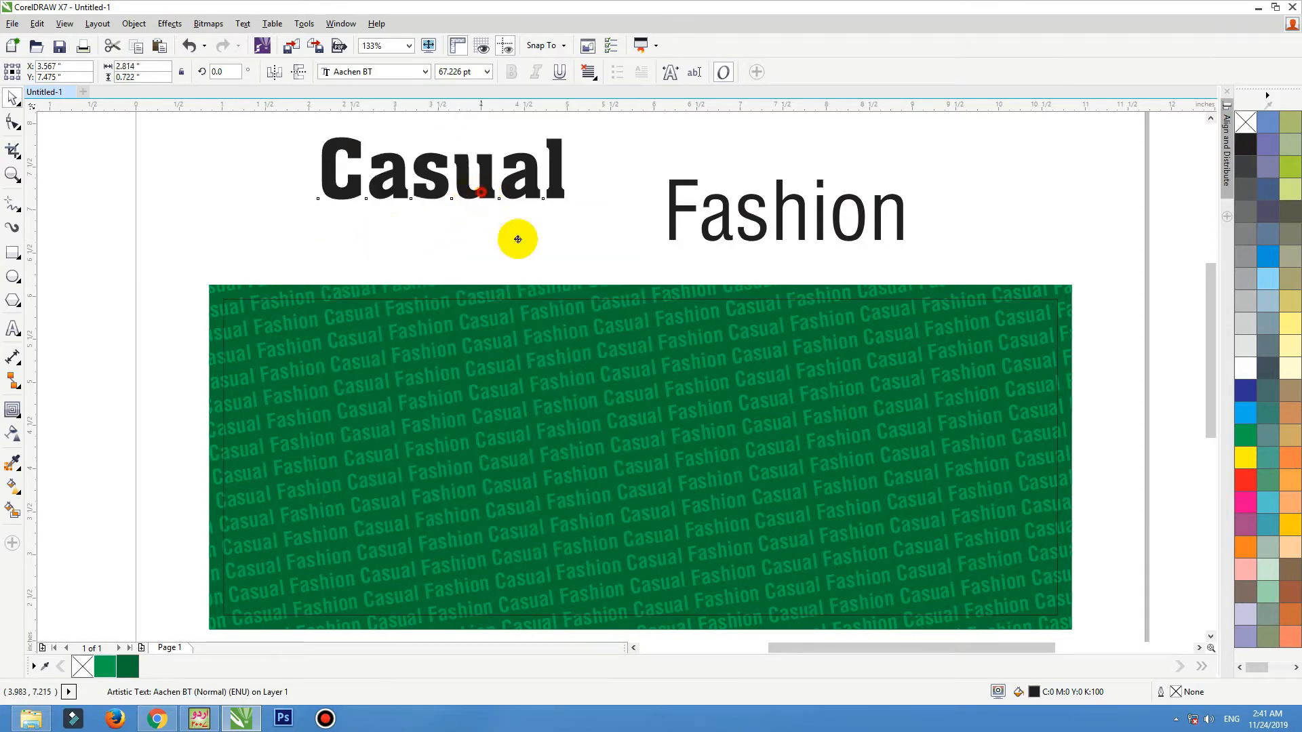
# Move the word "Casual" onto the middle of the green label and fill it white.
pyautogui.moveTo(481, 192); pyautogui.dragTo(635, 486)
pyautogui.moveTo(918, 693); pyautogui.dragTo(1044, 729)
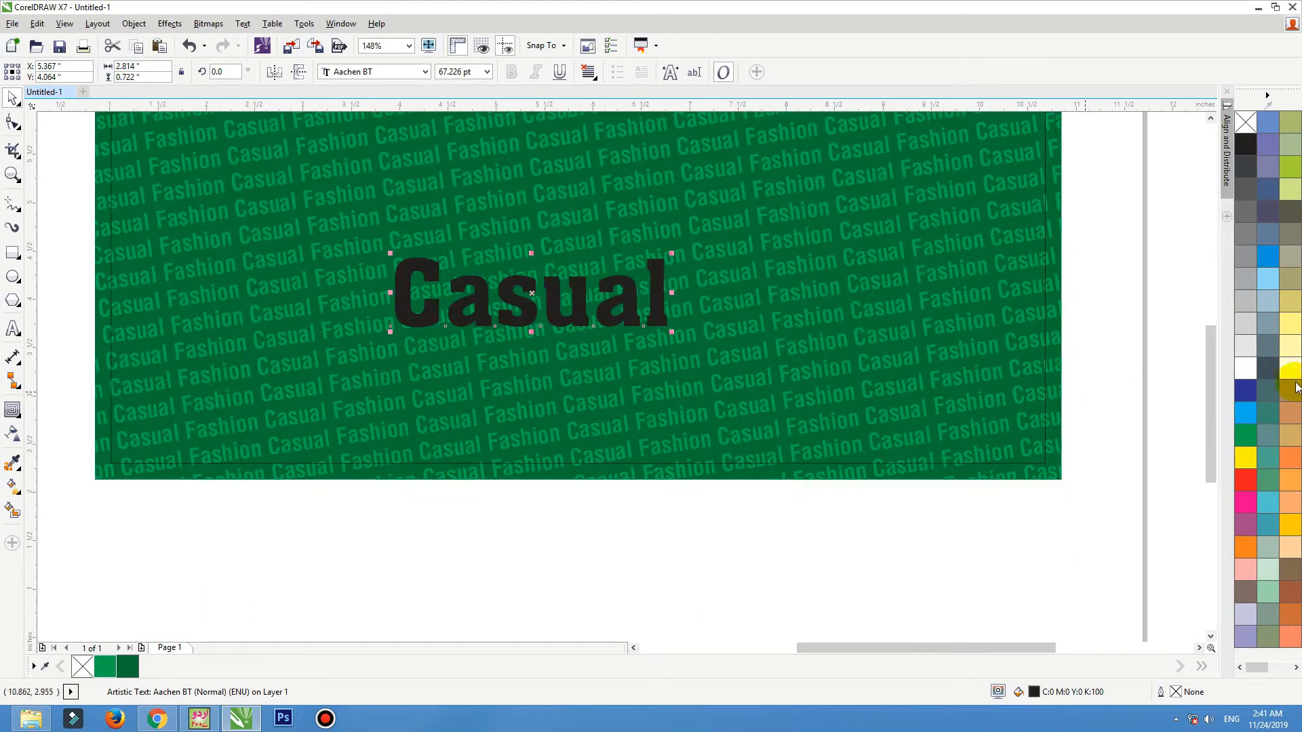
pyautogui.click(1251, 375)
# Centre the white word "Casual" horizontally and vertically on the green label.
pyautogui.keyDown('shift'); pyautogui.click(846, 334); pyautogui.keyUp('shift')
pyautogui.press('c')
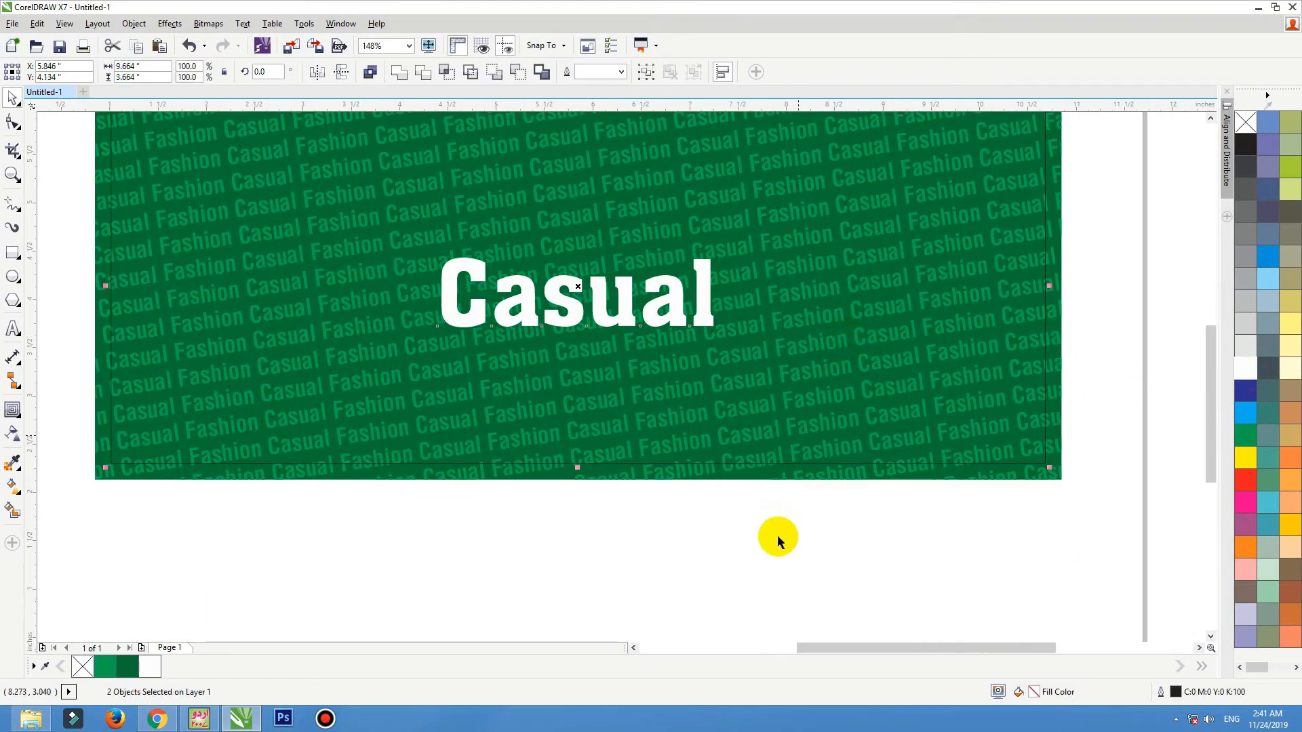
pyautogui.click(776, 568)
pyautogui.scroll(-1, 710, 443)
pyautogui.press('F2')
pyautogui.moveTo(922, 486); pyautogui.dragTo(353, 246)
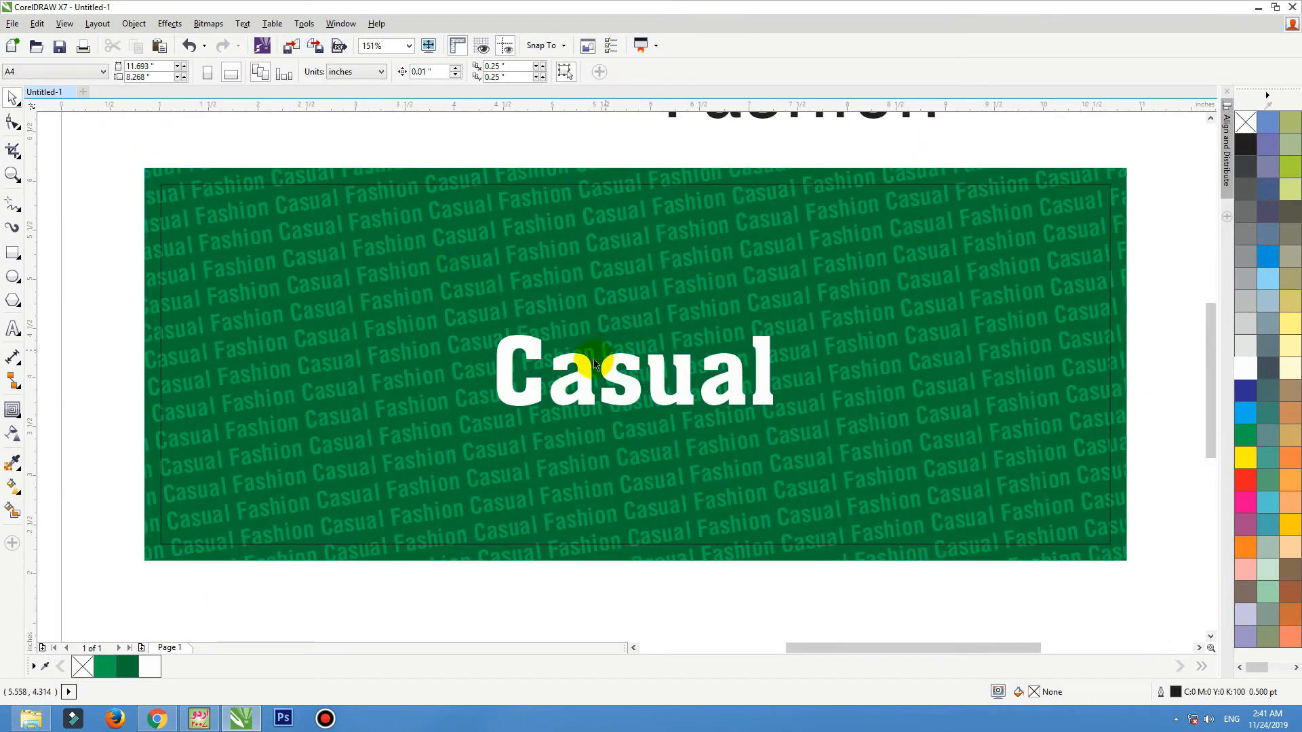
pyautogui.click(586, 366)
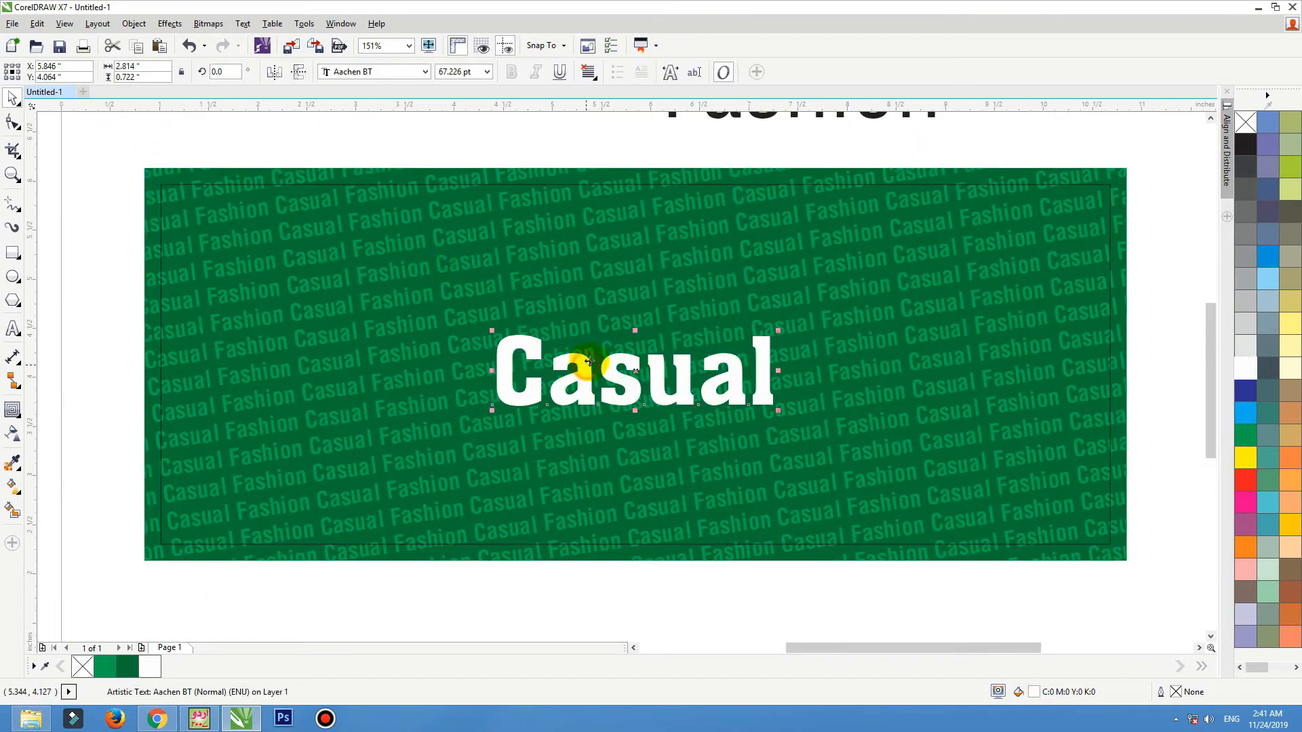
pyautogui.keyDown('shift'); pyautogui.click(587, 175); pyautogui.keyUp('shift')
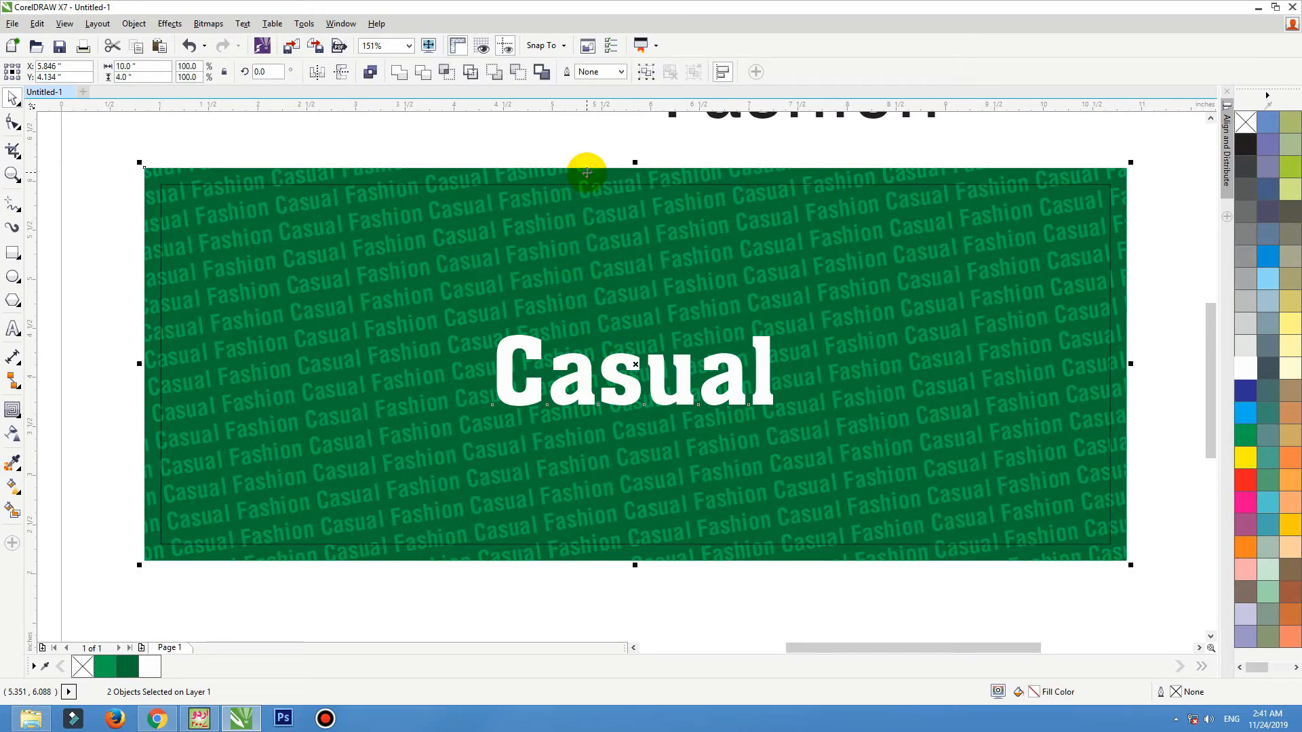
pyautogui.press('e')
pyautogui.click(624, 148)
# Enlarge the word "Casual" about its centre to about 110 pt and change it to UPPERCASE.
pyautogui.click(684, 377)
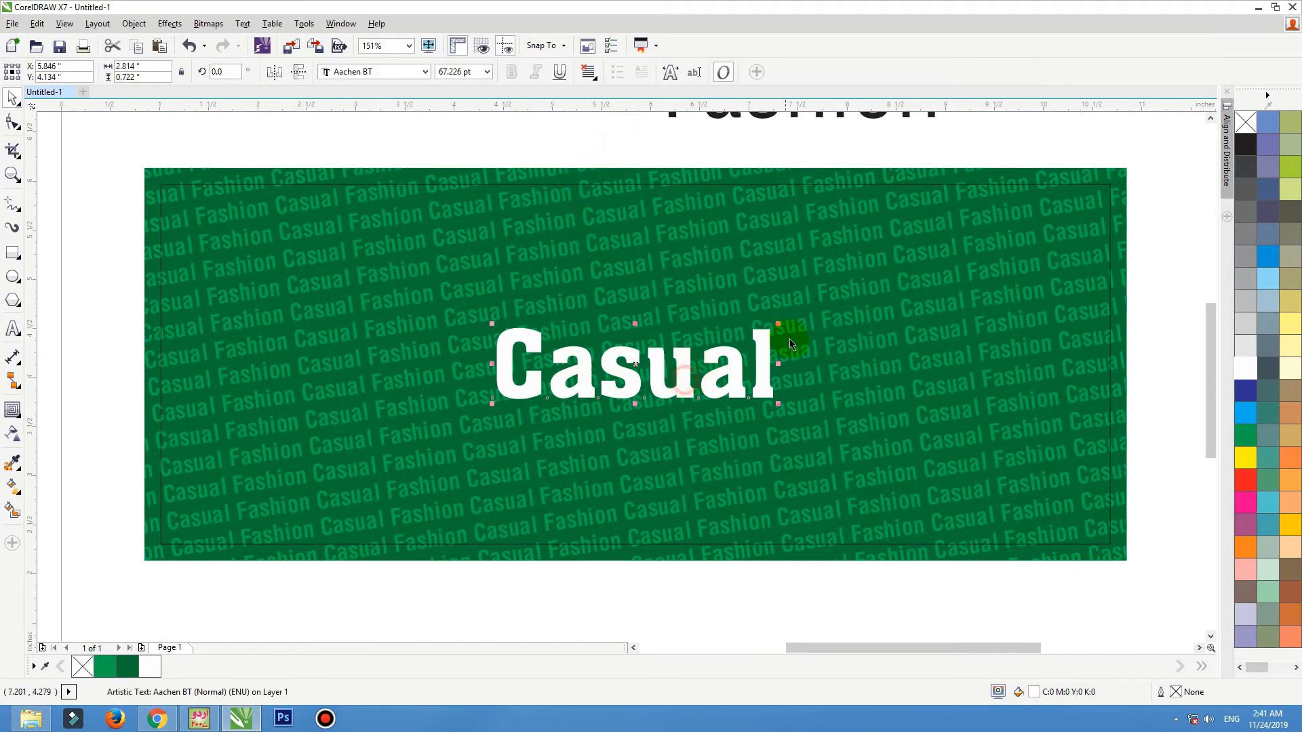
pyautogui.moveTo(777, 325); pyautogui.dragTo(865, 298)
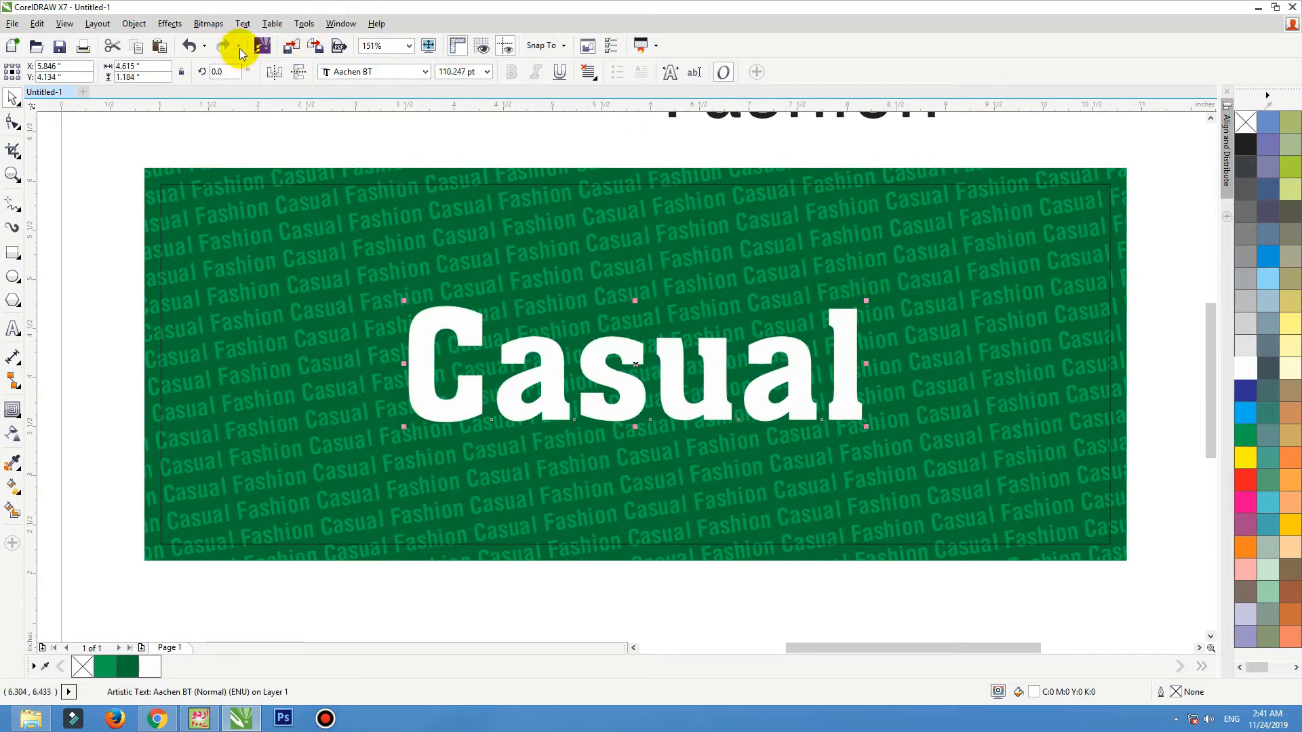
pyautogui.click(253, 27)
pyautogui.moveTo(248, 24)
pyautogui.click(267, 456)
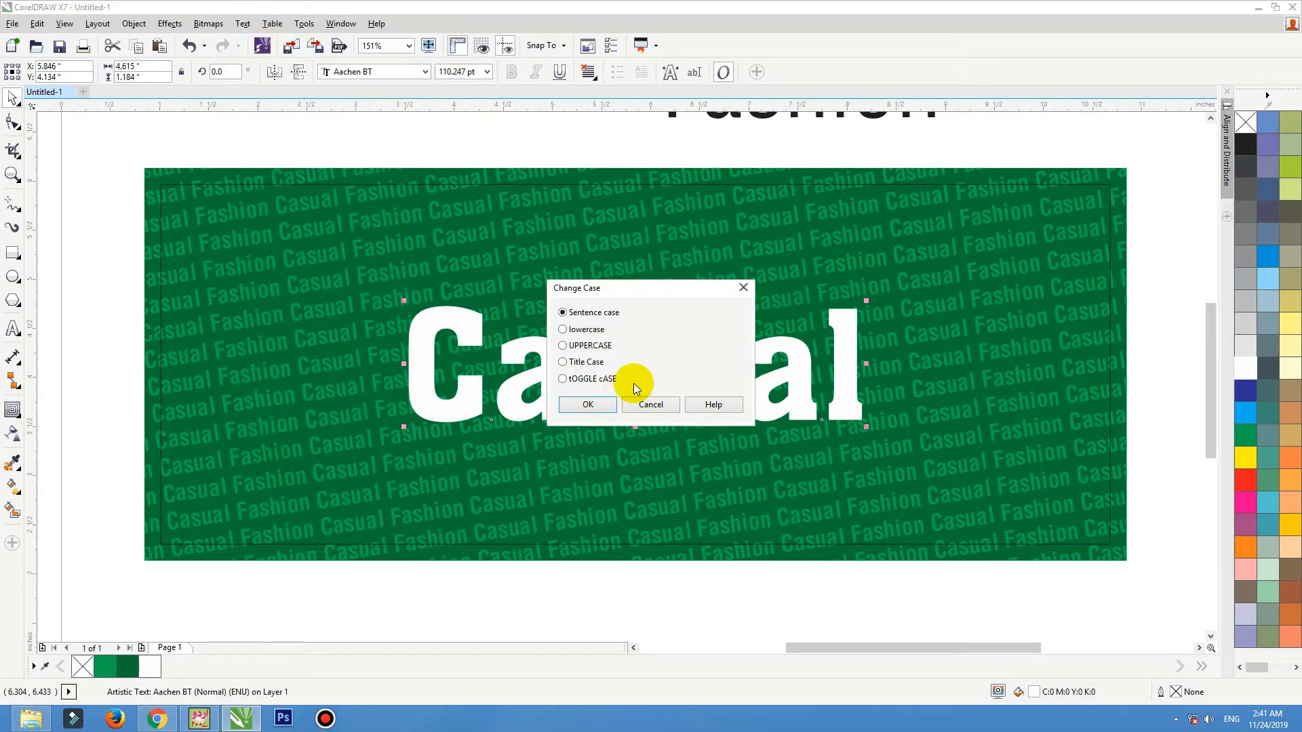
pyautogui.click(589, 401)
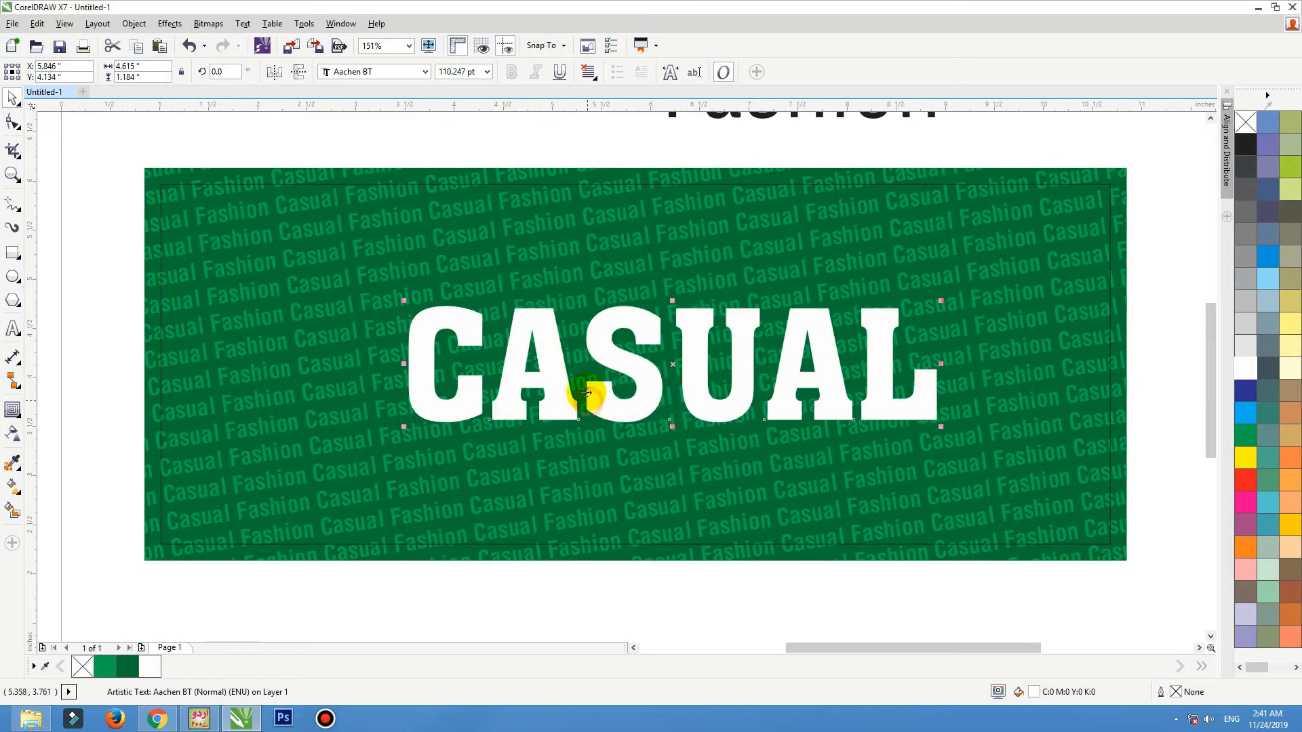
# Centre the uppercase word "CASUAL" horizontally on the label again.
pyautogui.keyDown('shift'); pyautogui.click(621, 220); pyautogui.keyUp('shift')
pyautogui.press('c')
pyautogui.click(669, 157)
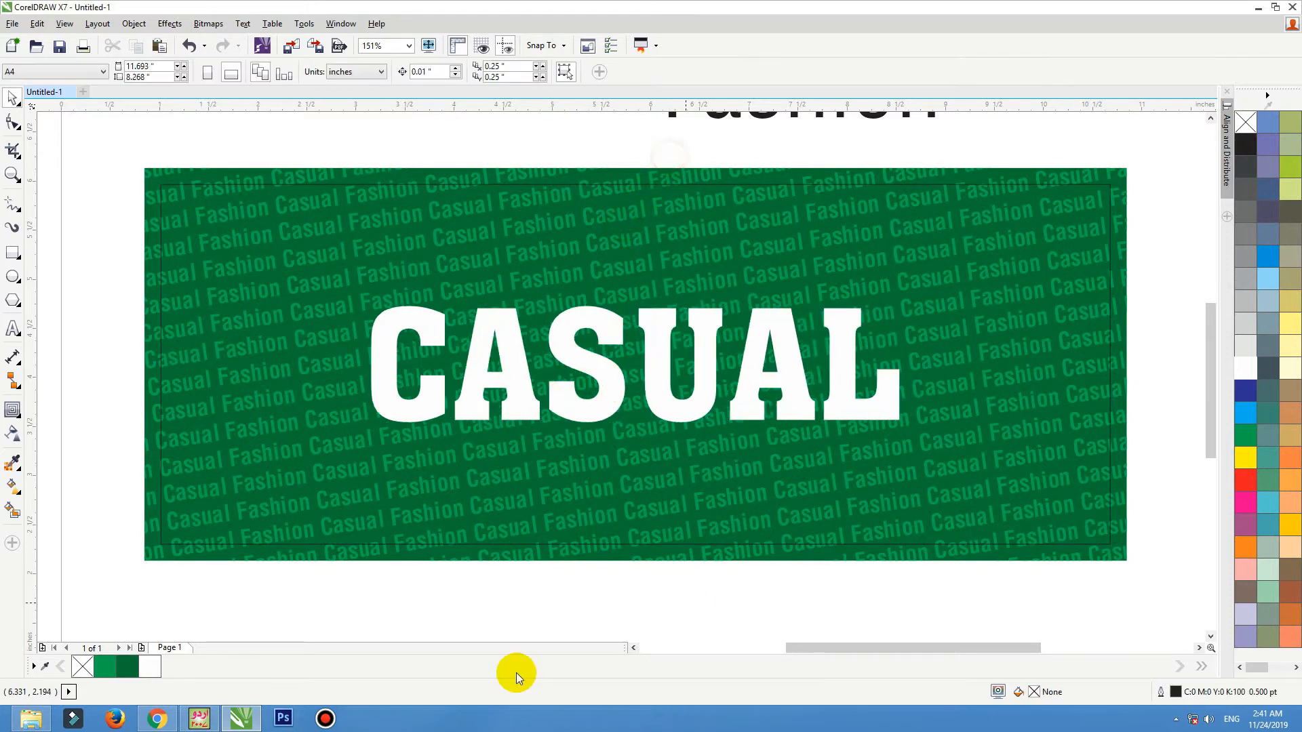
# Try the Aero Matics Stencil font on the word "CASUAL".
pyautogui.press('F3')
pyautogui.press('F2')
pyautogui.moveTo(280, 181); pyautogui.dragTo(790, 545)
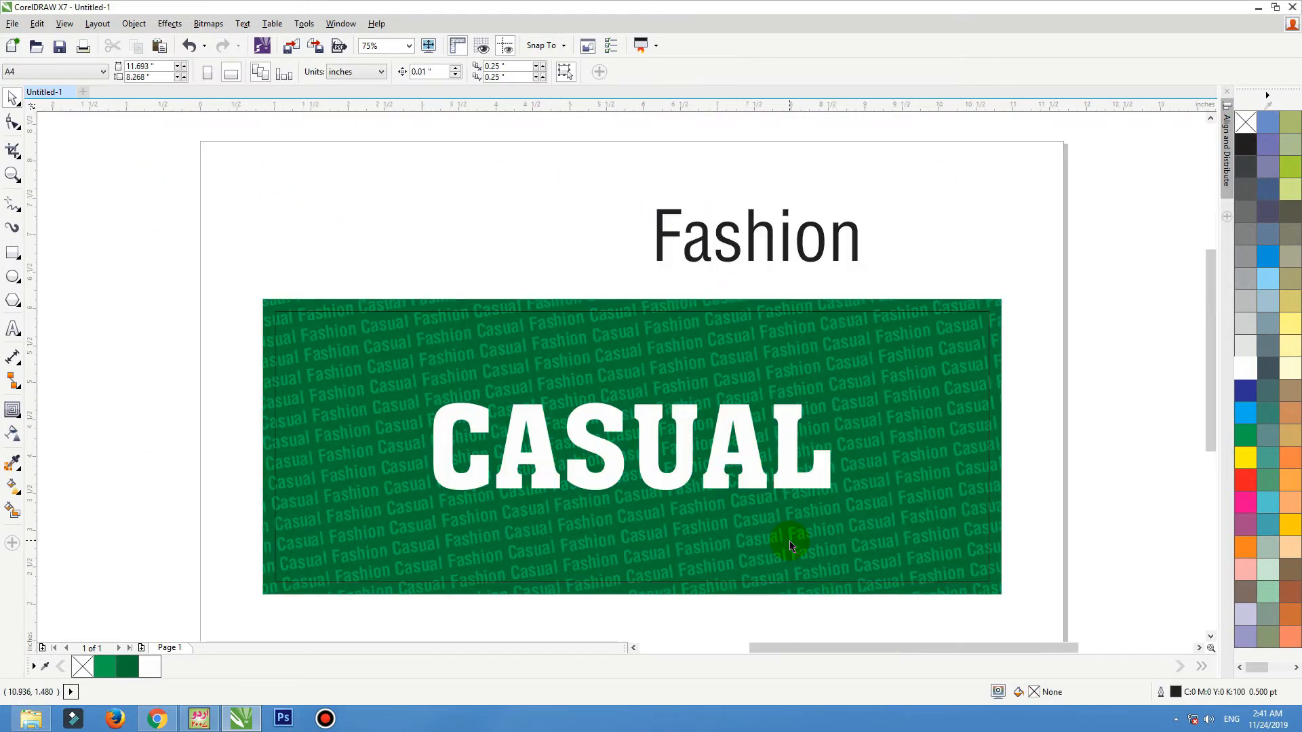
pyautogui.click(642, 456)
pyautogui.click(400, 72)
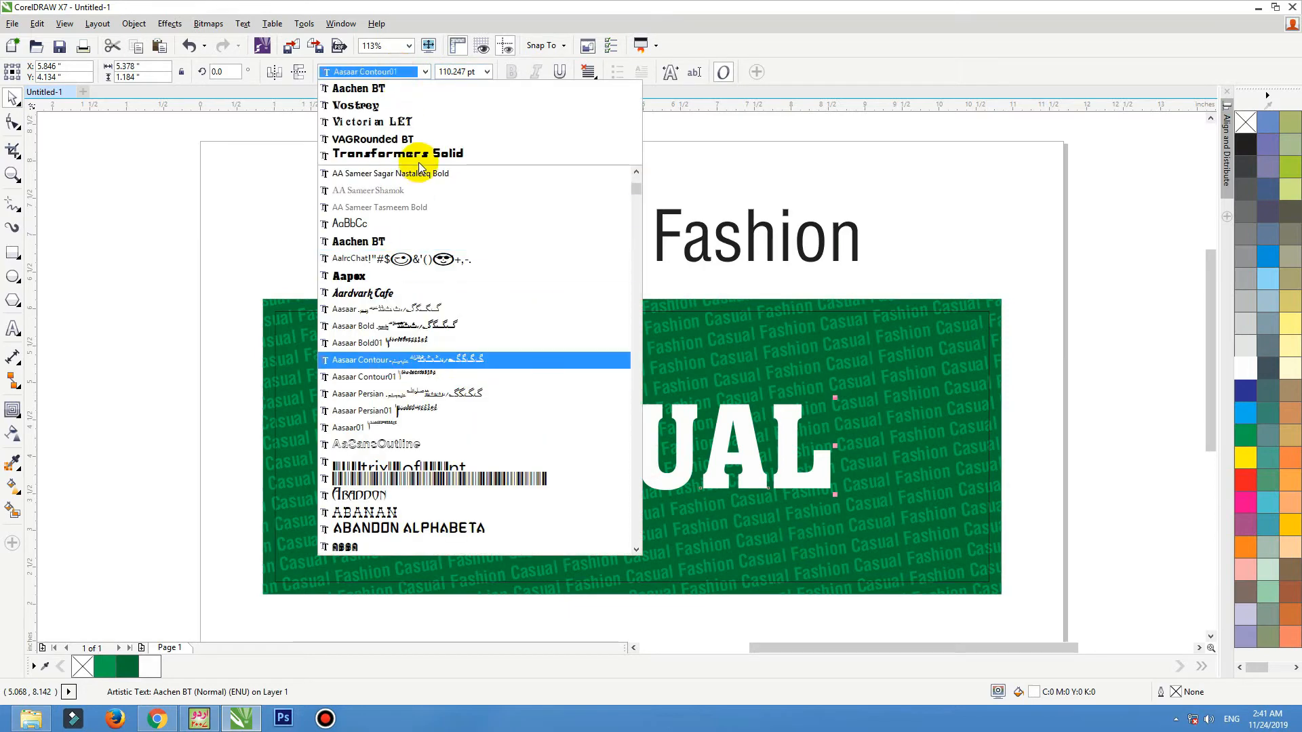
pyautogui.scroll(-5, 421, 290)
pyautogui.scroll(-3, 435, 339)
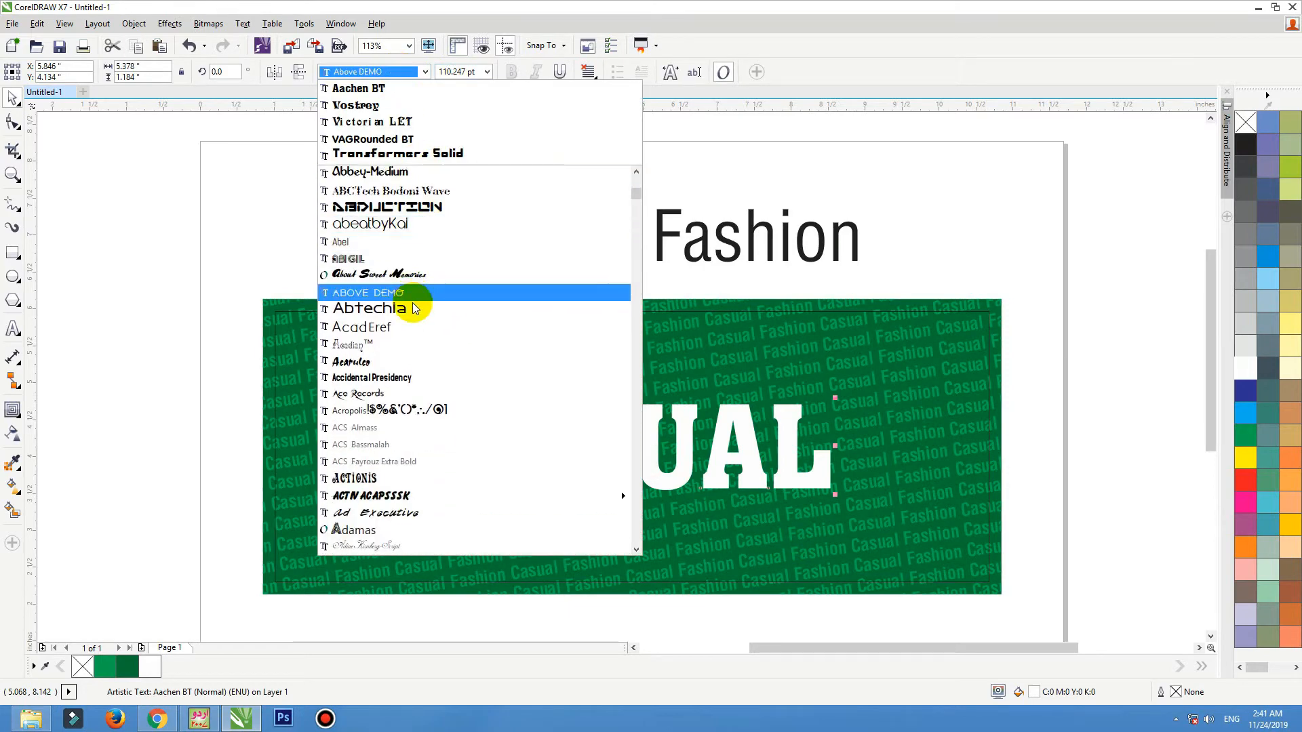
pyautogui.scroll(-1, 415, 298)
pyautogui.scroll(-12, 415, 298)
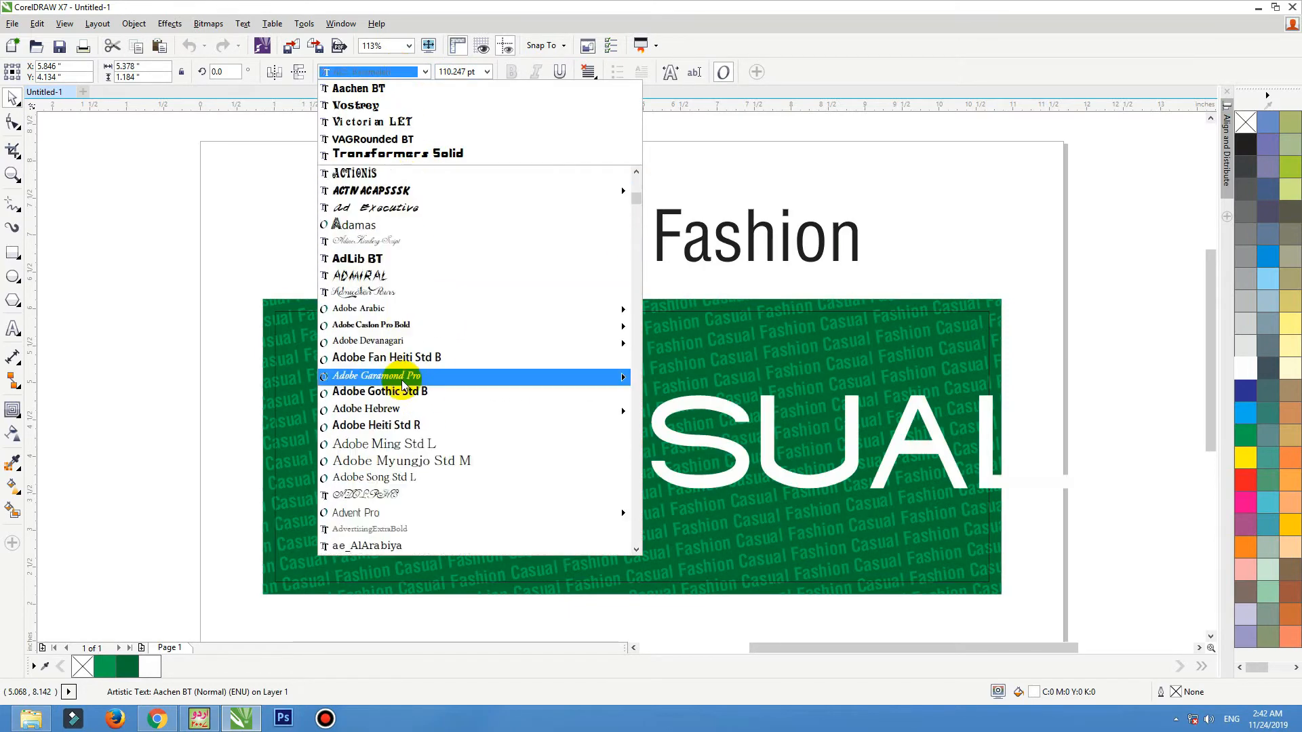
pyautogui.scroll(-3, 422, 299)
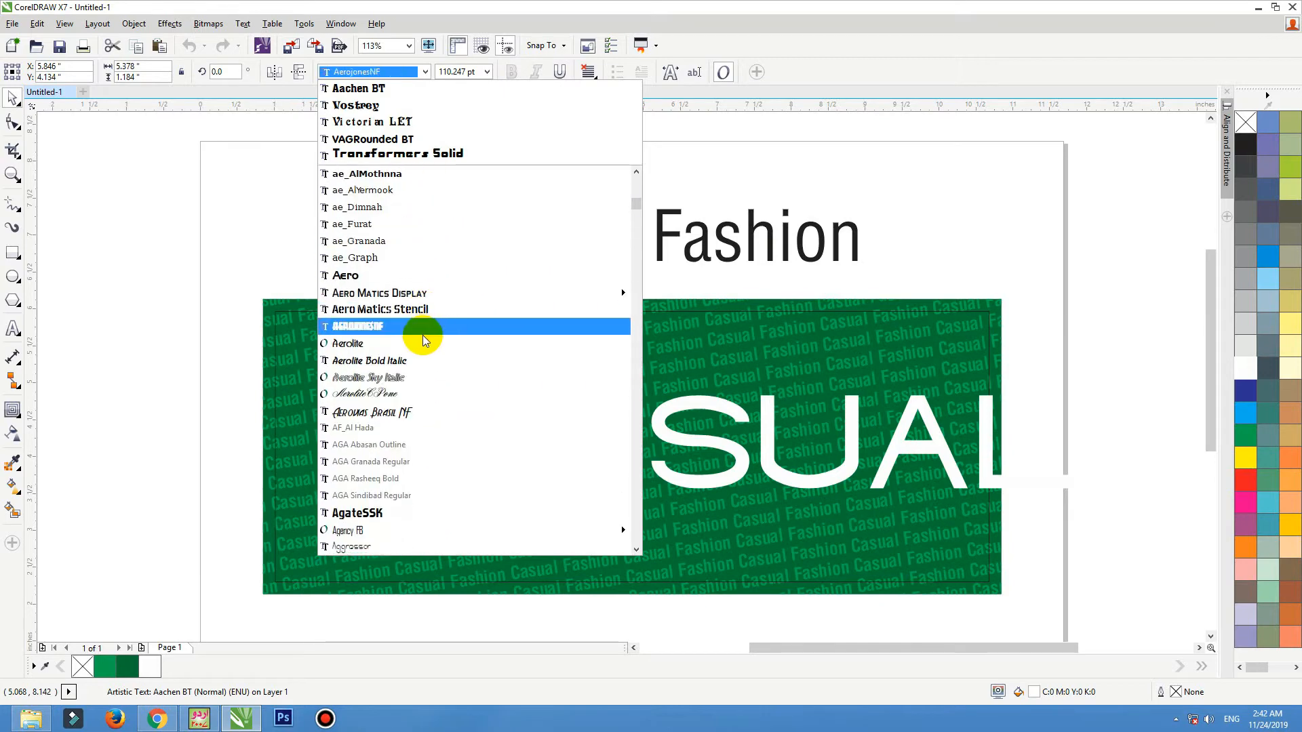
pyautogui.click(416, 312)
# Try the Aggressor and AgonicDisplaySSK fonts on the word "CASUAL".
pyautogui.click(379, 72)
pyautogui.scroll(-5, 343, 248)
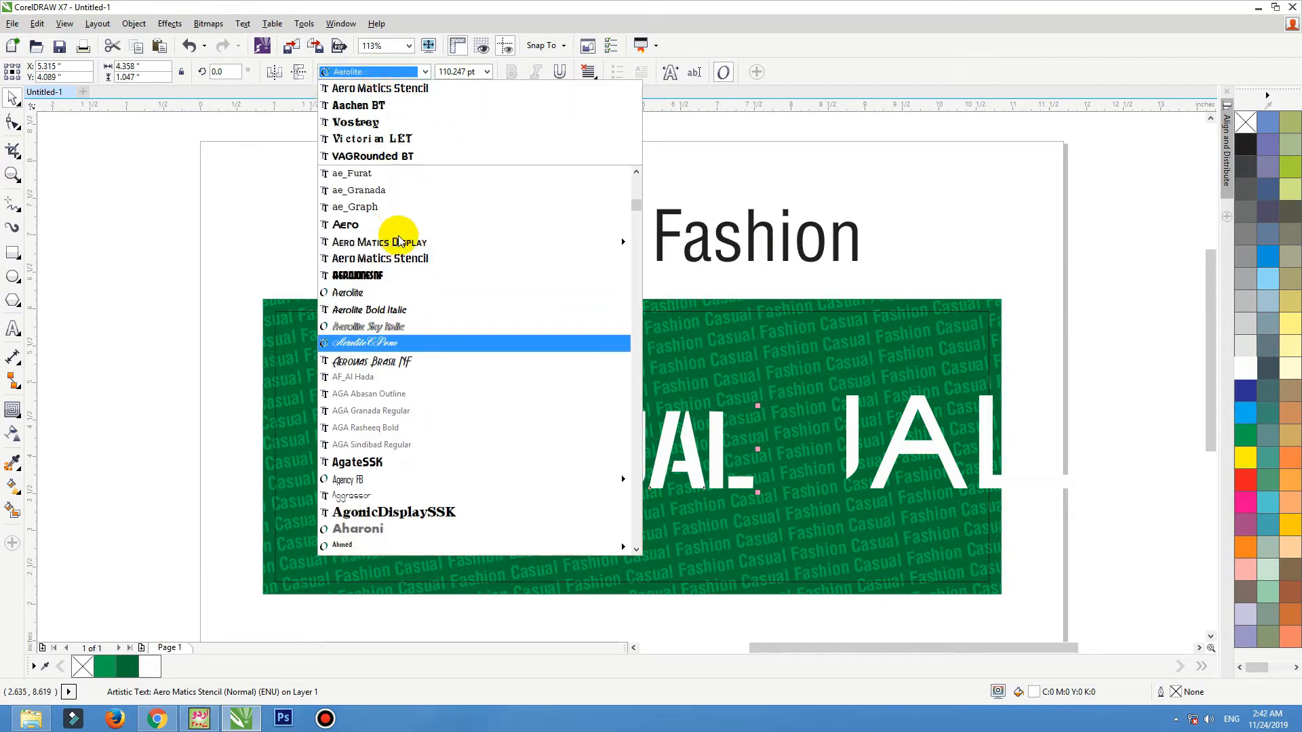
pyautogui.click(407, 400)
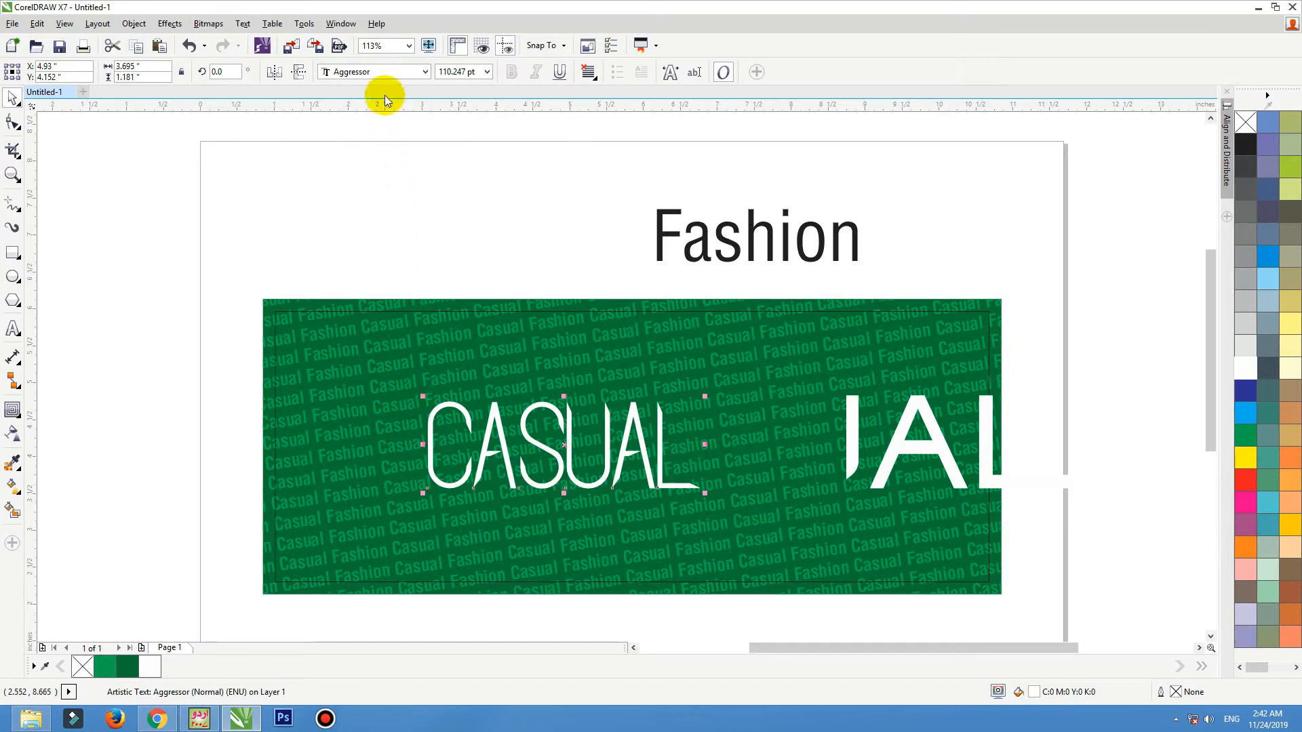
pyautogui.click(389, 75)
pyautogui.click(434, 406)
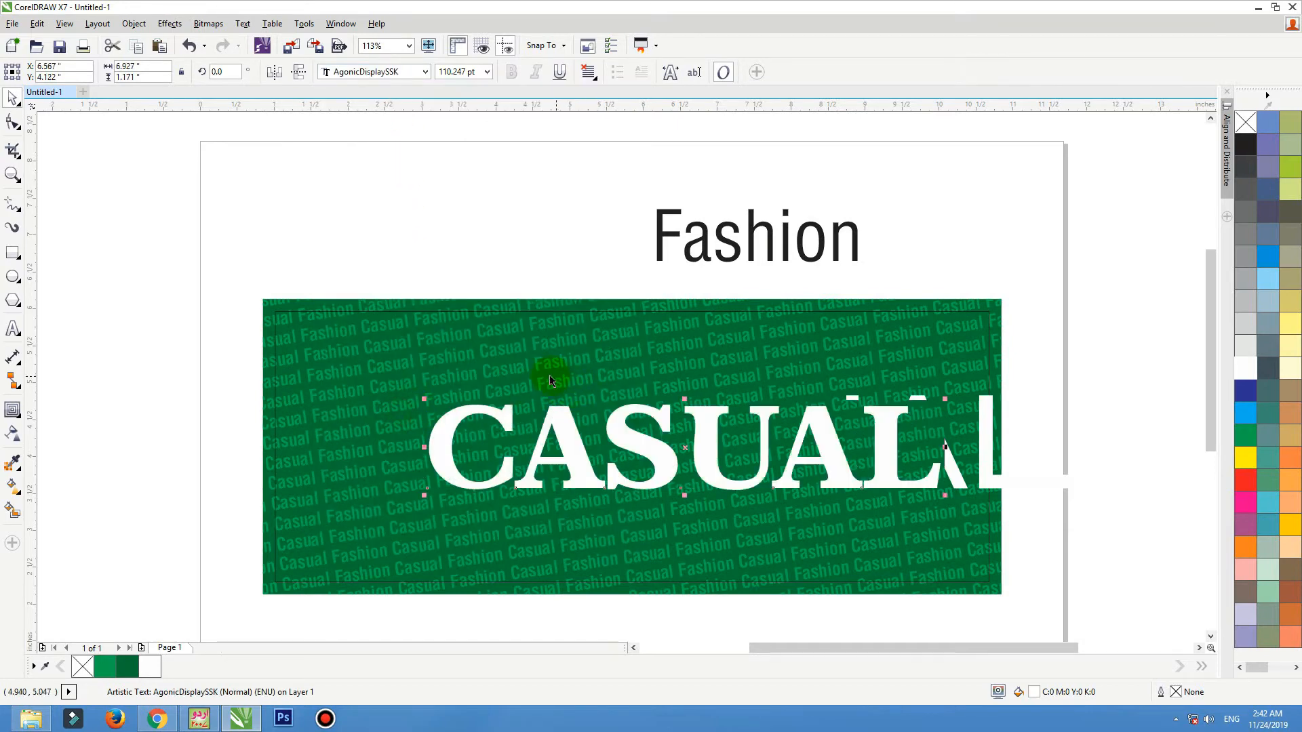
# Set the font of the word "CASUAL" to Aller Display.
pyautogui.click(380, 72)
pyautogui.scroll(-5, 381, 203)
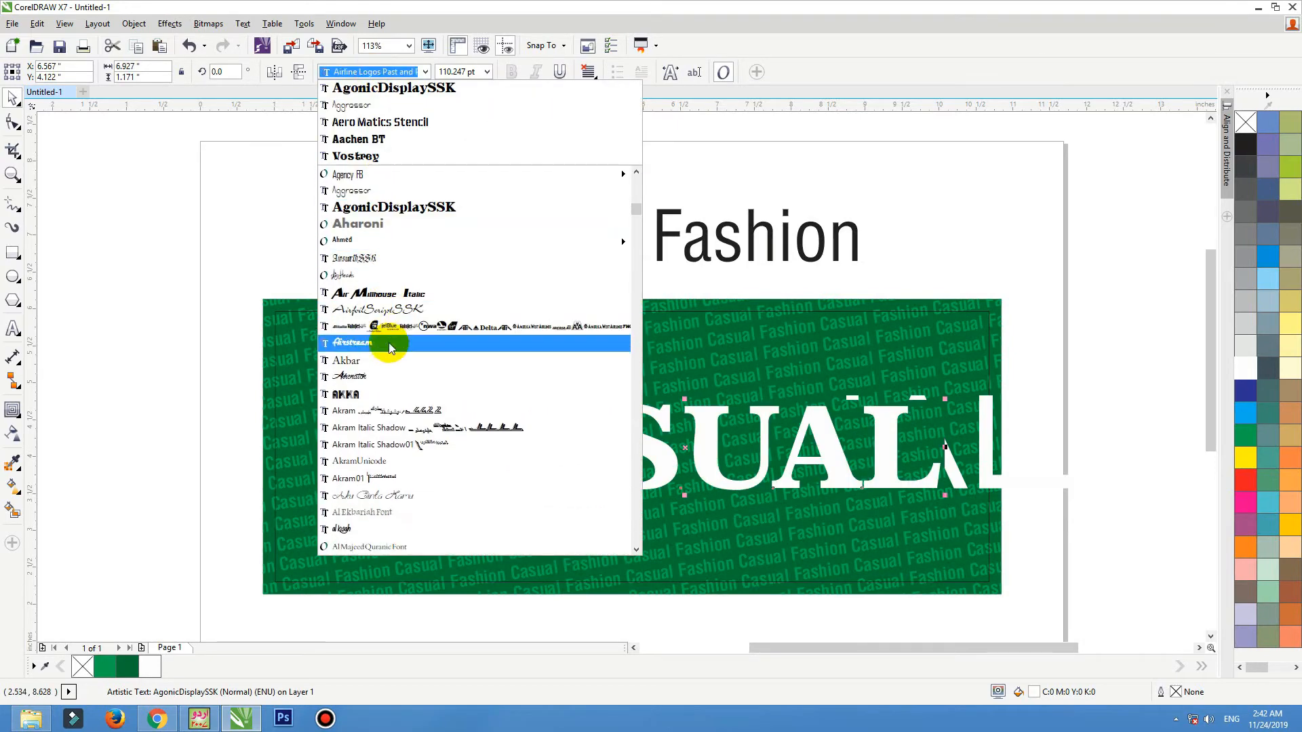
pyautogui.scroll(-10, 396, 370)
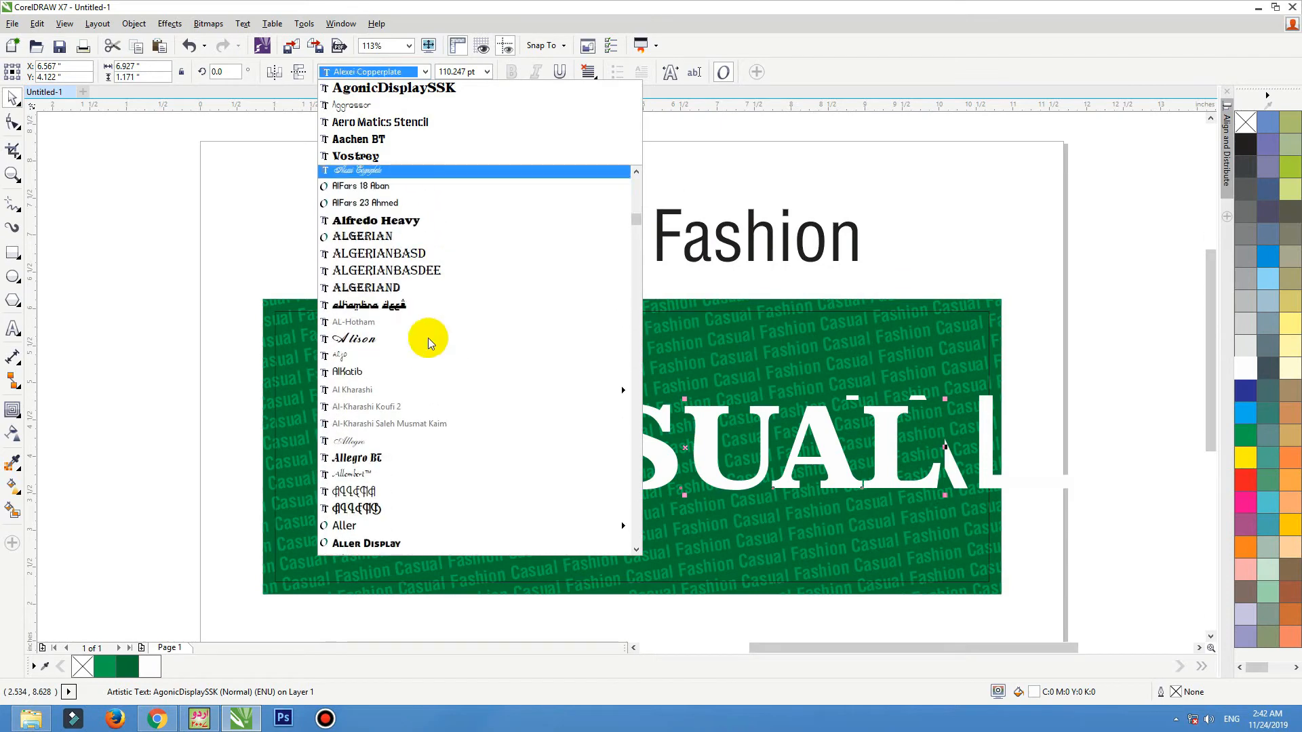
pyautogui.scroll(-3, 412, 311)
pyautogui.click(403, 326)
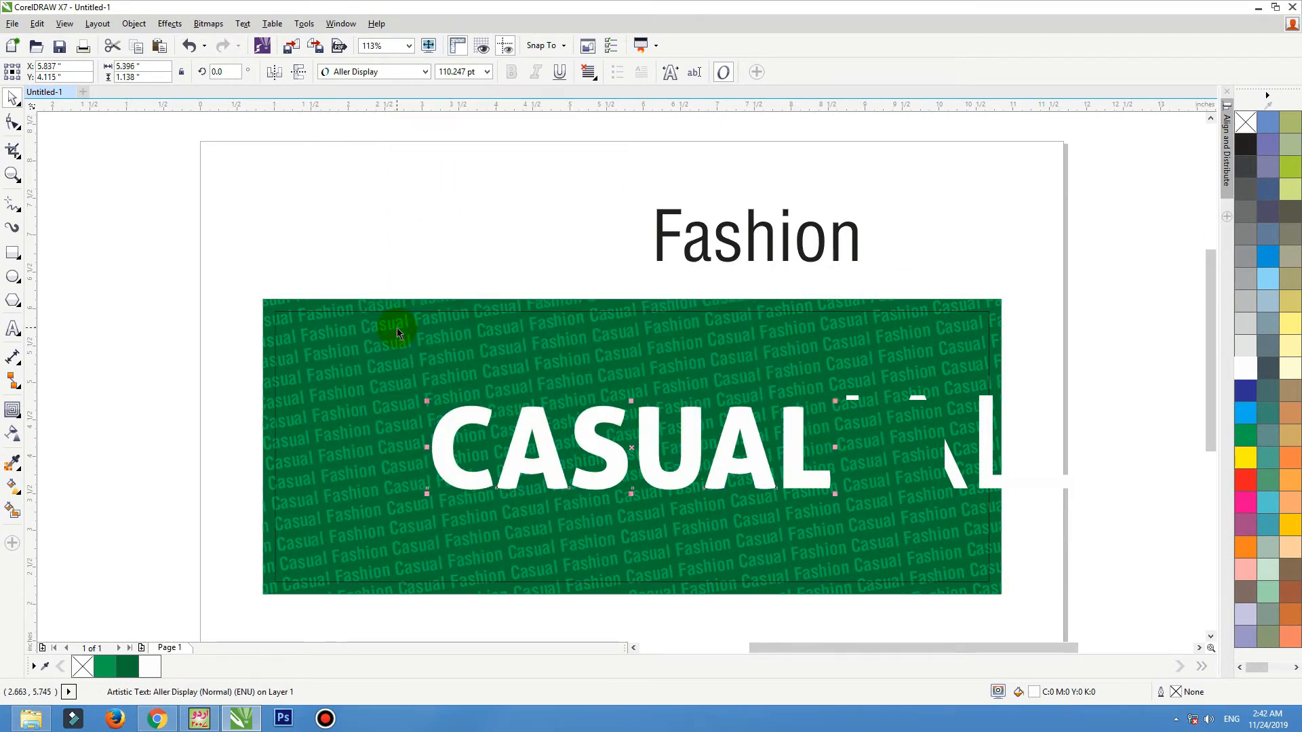
pyautogui.click(472, 335)
pyautogui.click(483, 229)
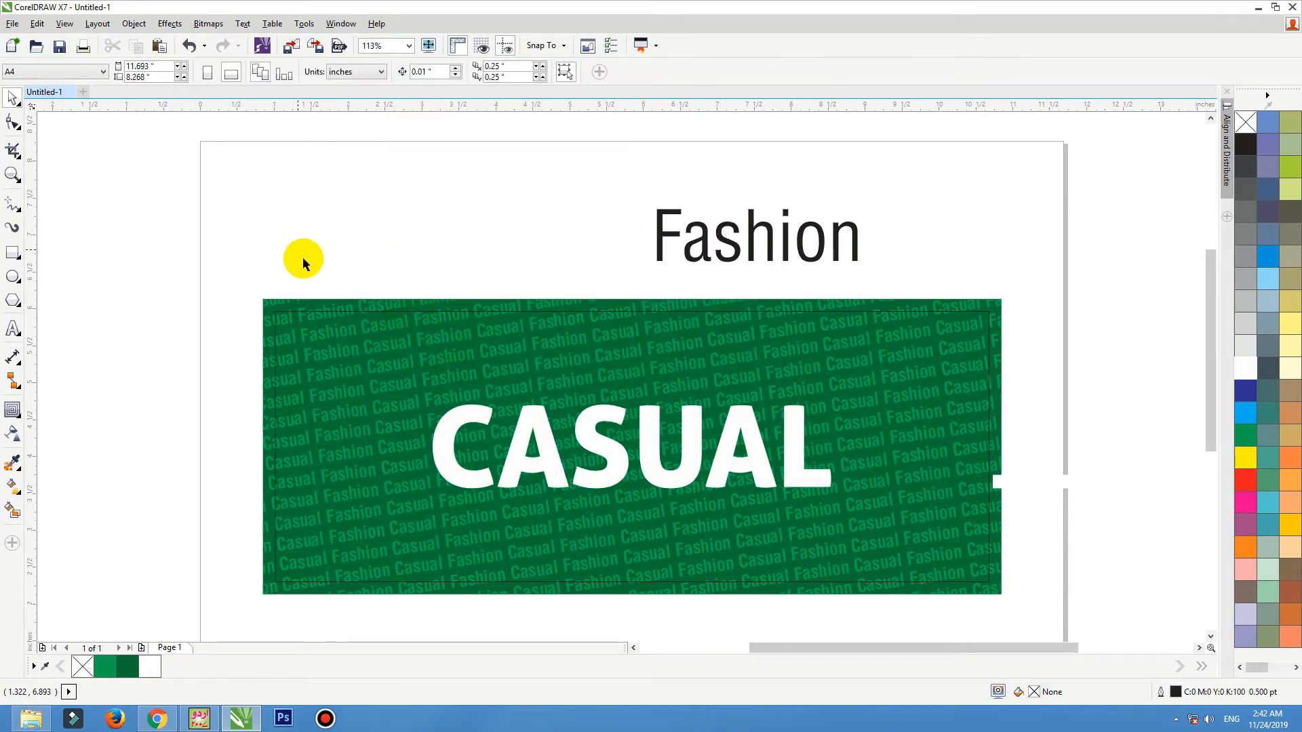
# Enlarge the word "CASUAL" to about 125 pt and centre it on the green label.
pyautogui.moveTo(315, 277); pyautogui.dragTo(739, 468)
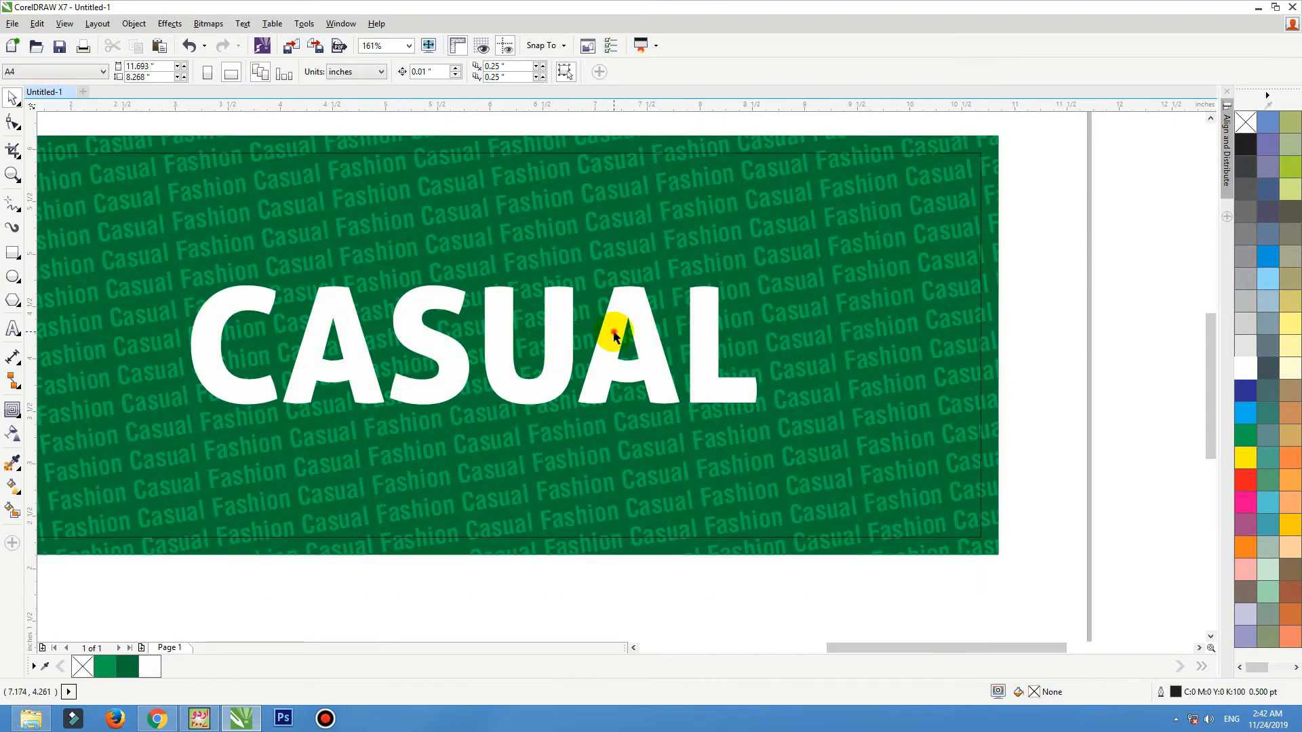
pyautogui.click(616, 331)
pyautogui.scroll(-2, 714, 330)
pyautogui.moveTo(727, 308); pyautogui.dragTo(743, 291)
pyautogui.keyDown('shift'); pyautogui.click(721, 278); pyautogui.keyUp('shift')
pyautogui.click(831, 192)
pyautogui.moveTo(857, 183); pyautogui.dragTo(338, 488)
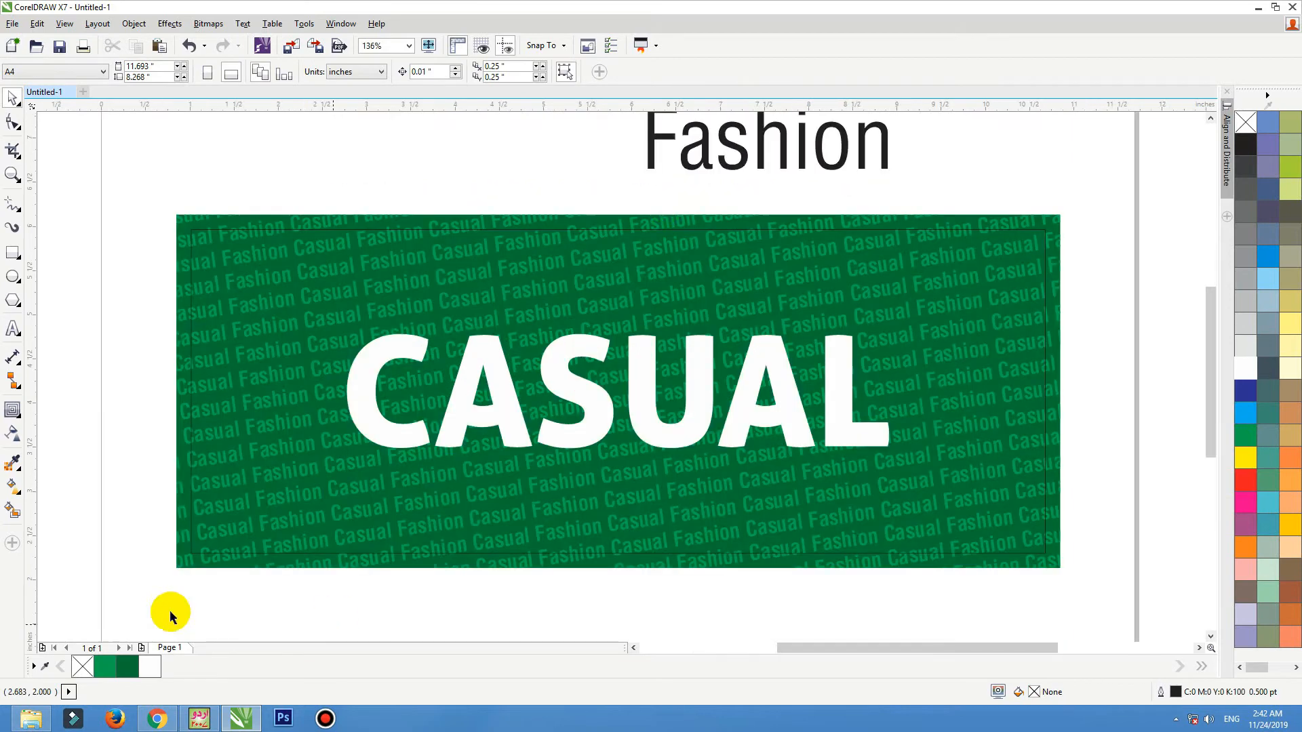
# Set the font of the word "Fashion" to Thinking Of Betty and move it onto the label, overlapping the lower edge of "CASUAL".
pyautogui.click(708, 155)
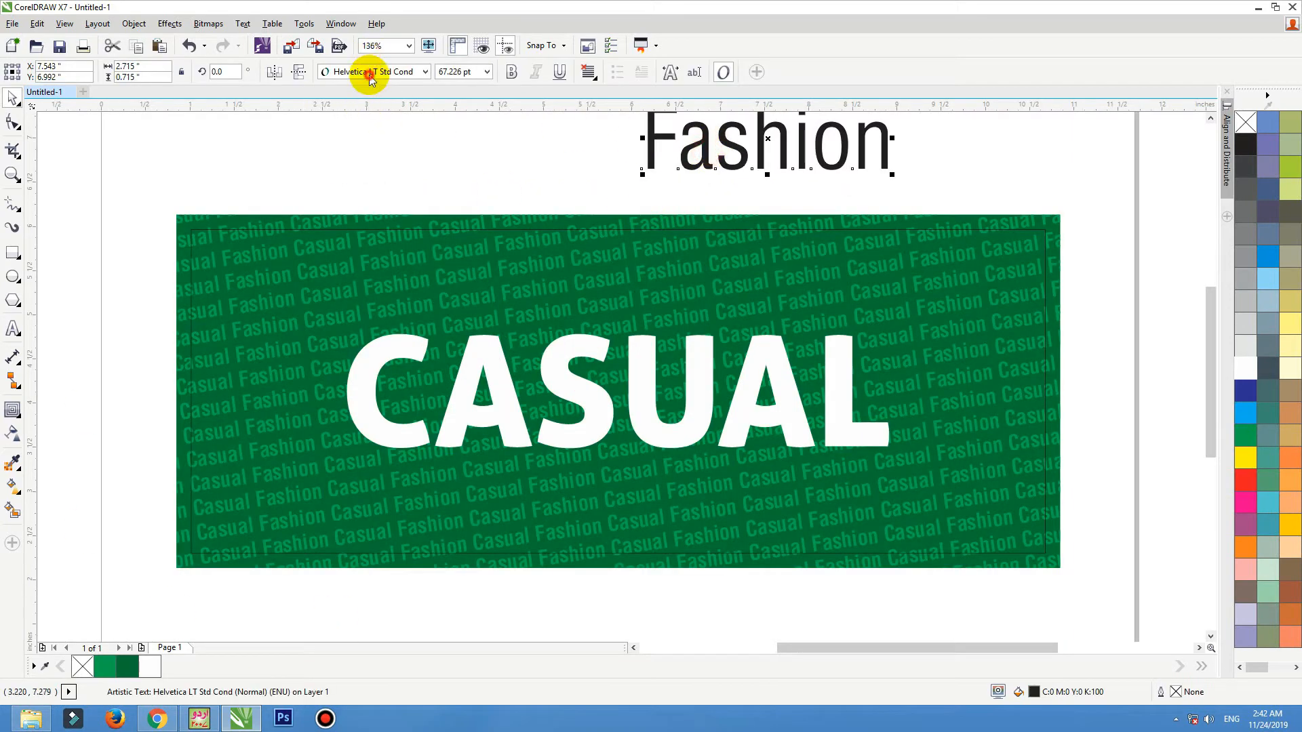
pyautogui.click(370, 75)
pyautogui.write('Thinking Of Betty')
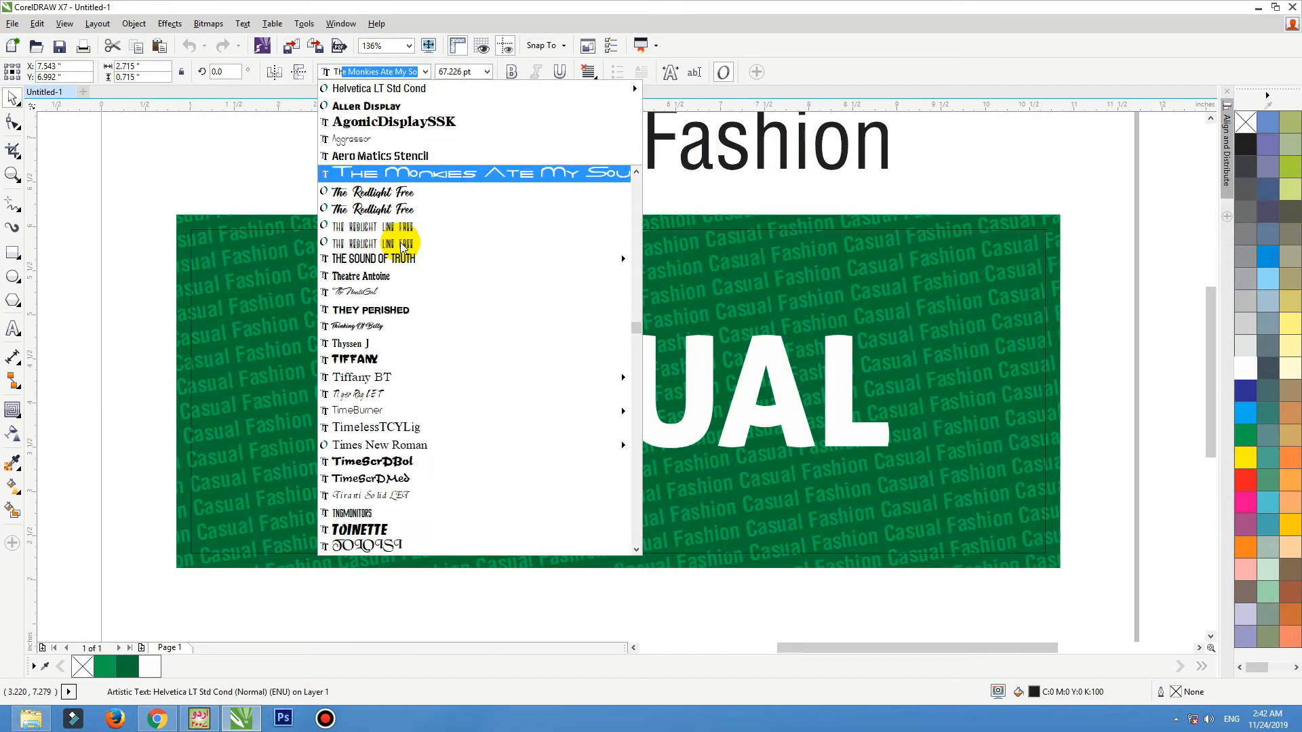
pyautogui.click(369, 326)
pyautogui.click(778, 162)
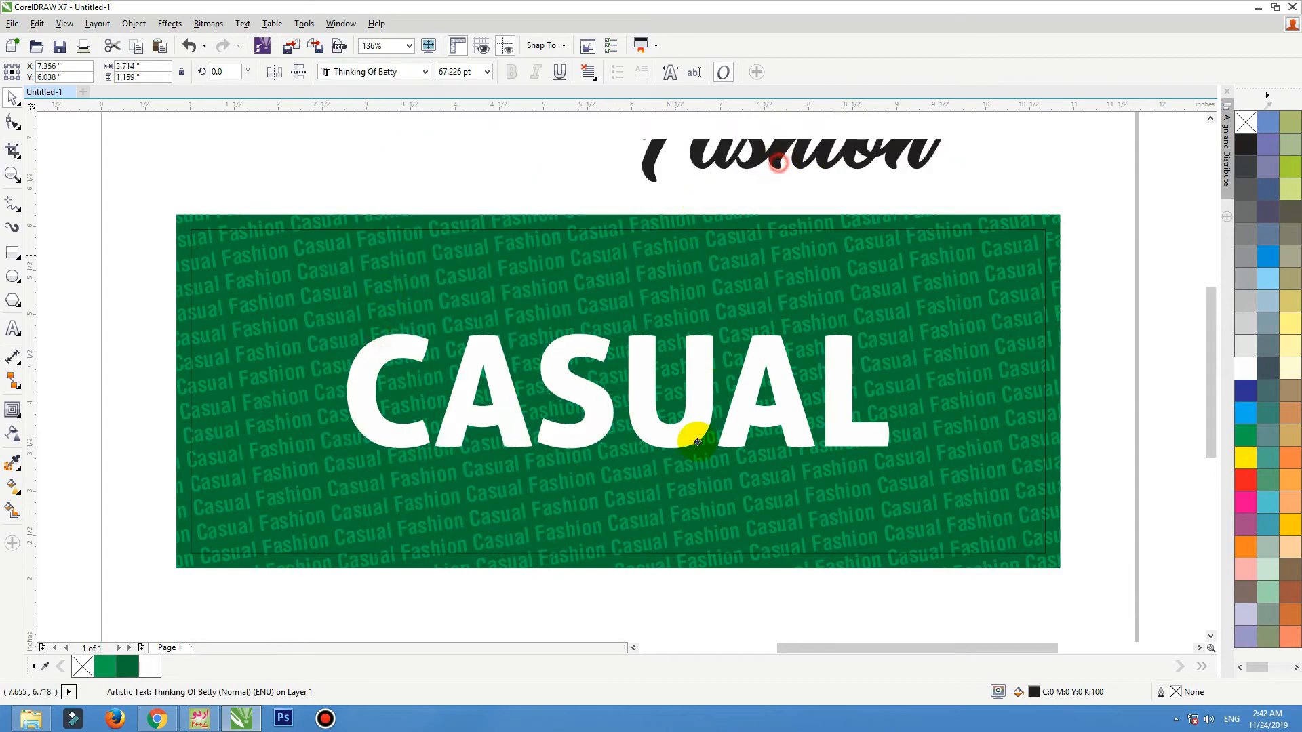
pyautogui.moveTo(697, 442); pyautogui.dragTo(598, 506)
# Move "CASUAL" straight up about 0.3 inch and raise "Fashion" so its swash overlaps the bottom of "CASUAL".
pyautogui.click(595, 398)
pyautogui.keyDown('shift'); pyautogui.click(609, 293); pyautogui.keyUp('shift')
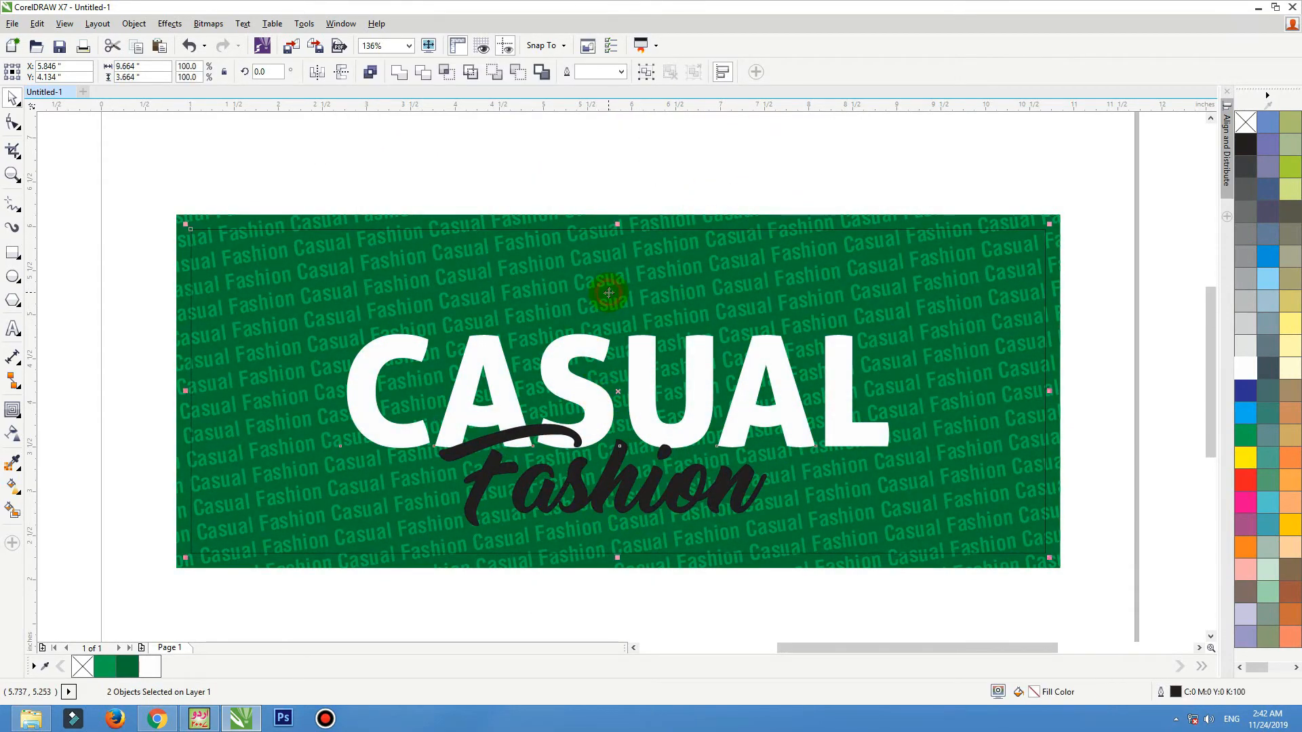
pyautogui.click(661, 187)
pyautogui.moveTo(581, 392); pyautogui.dragTo(581, 365)
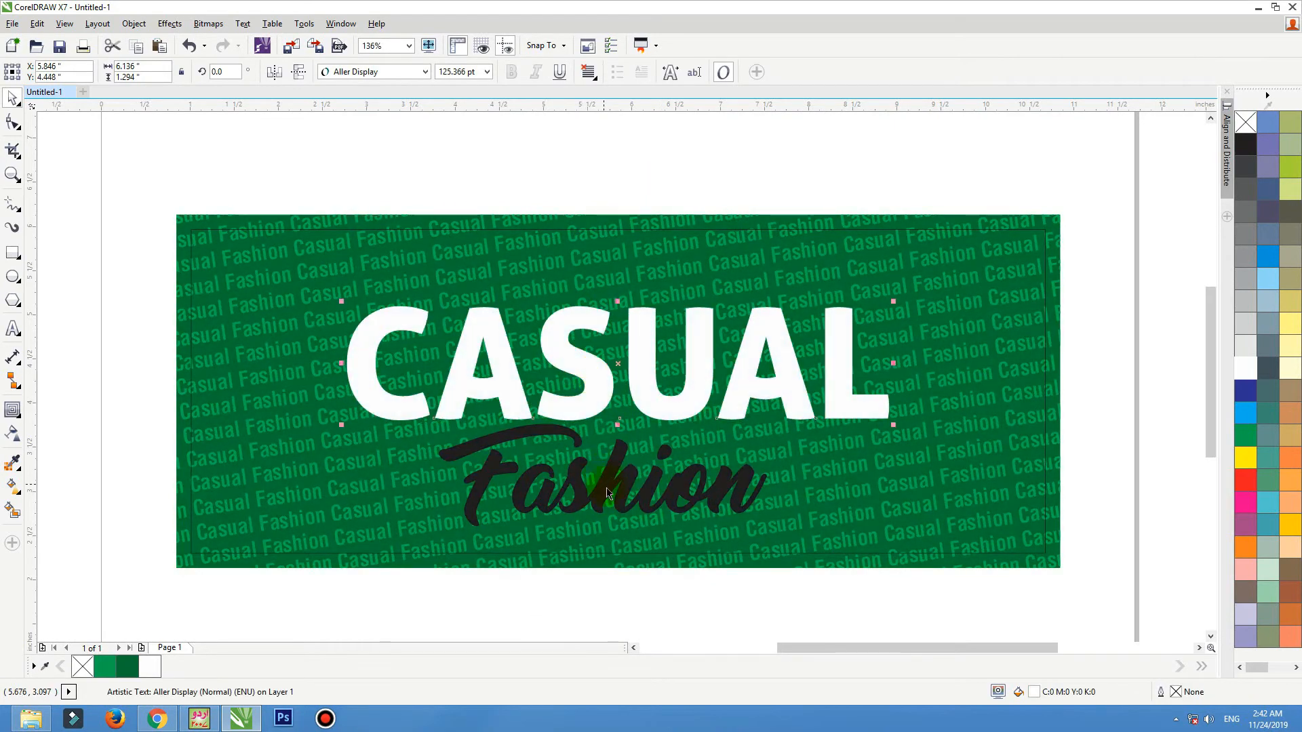
pyautogui.moveTo(608, 493); pyautogui.dragTo(609, 463)
# Fill the word "Fashion" yellow and centre it horizontally on the label beneath "CASUAL".
pyautogui.click(1244, 457)
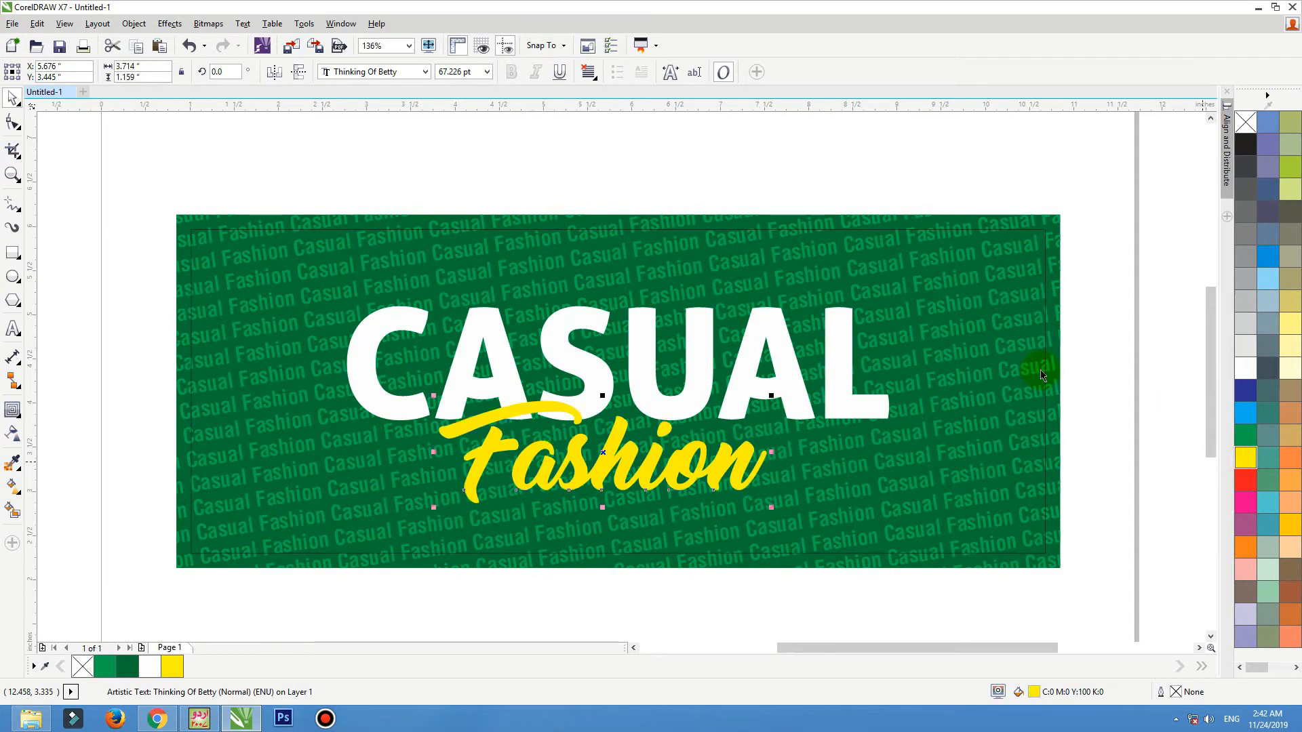
pyautogui.keyDown('shift'); pyautogui.click(693, 412); pyautogui.keyUp('shift')
pyautogui.keyDown('shift'); pyautogui.click(706, 269); pyautogui.keyUp('shift')
pyautogui.press('c')
pyautogui.click(744, 144)
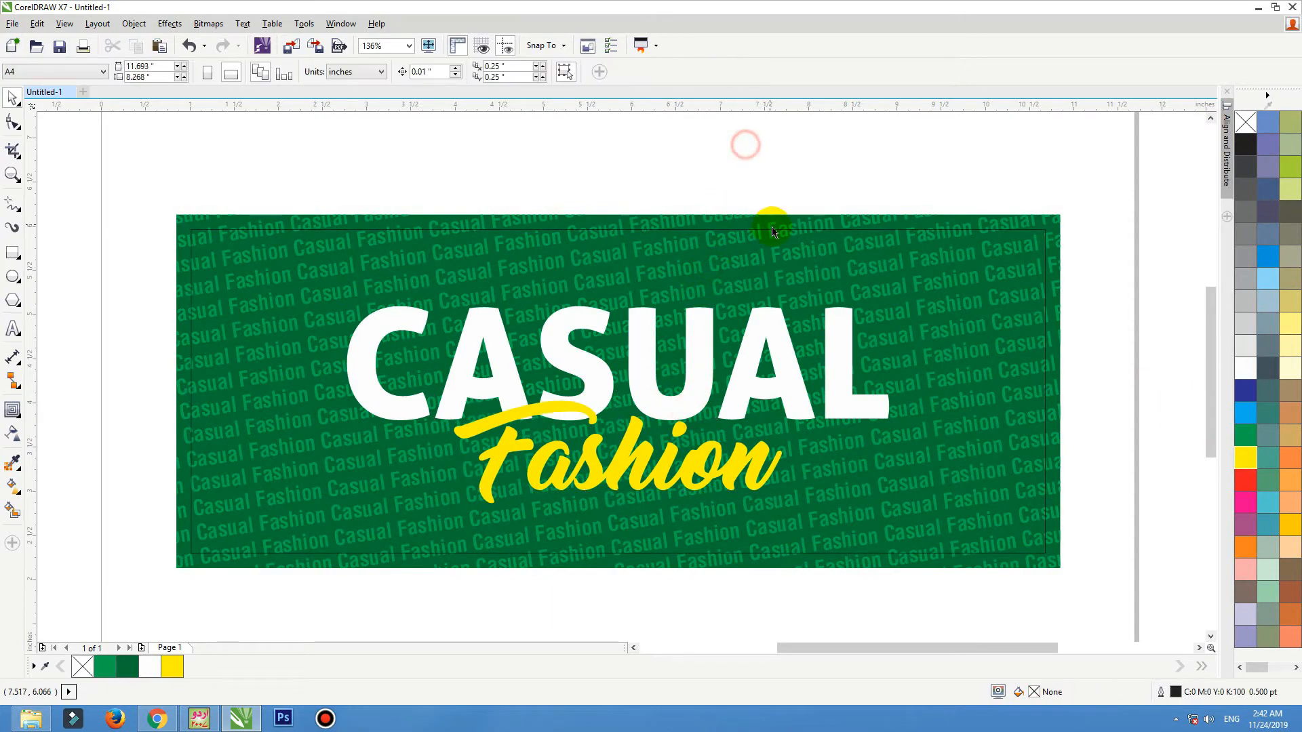
pyautogui.click(773, 234)
pyautogui.click(1044, 230)
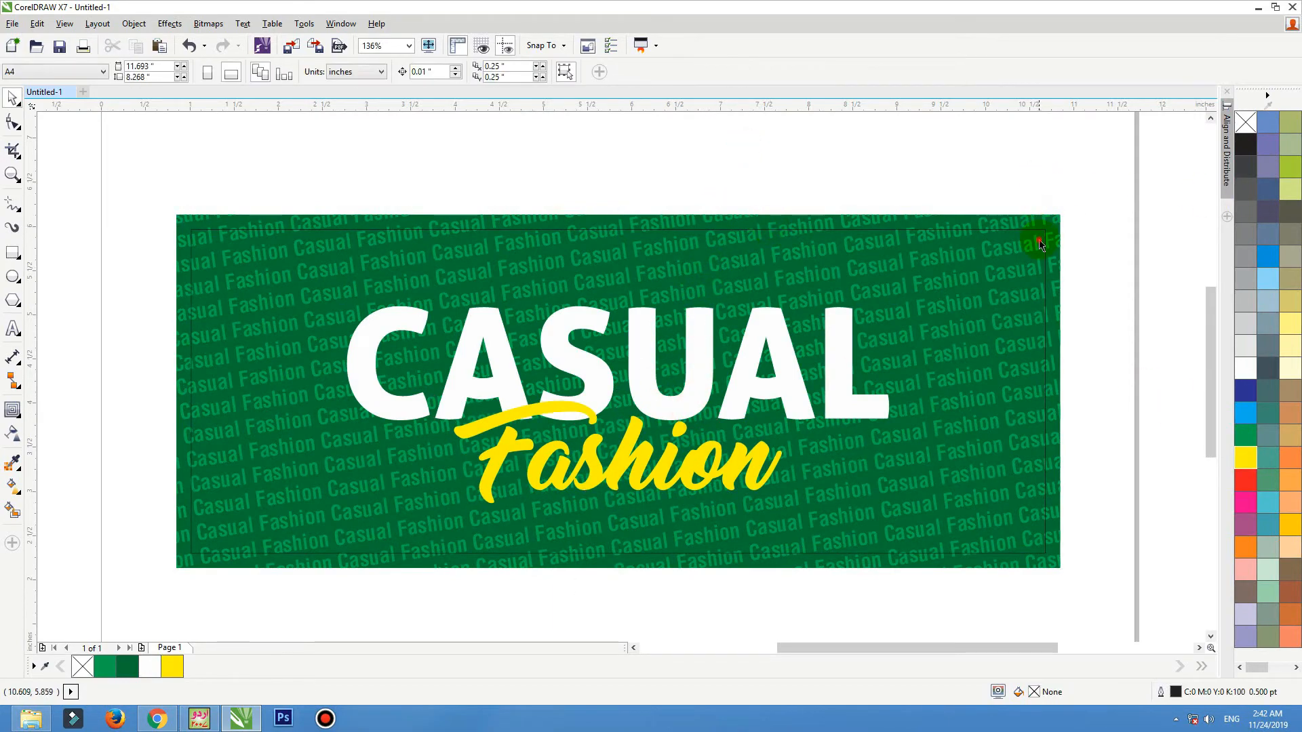
pyautogui.rightClick(1244, 136)
pyautogui.click(916, 136)
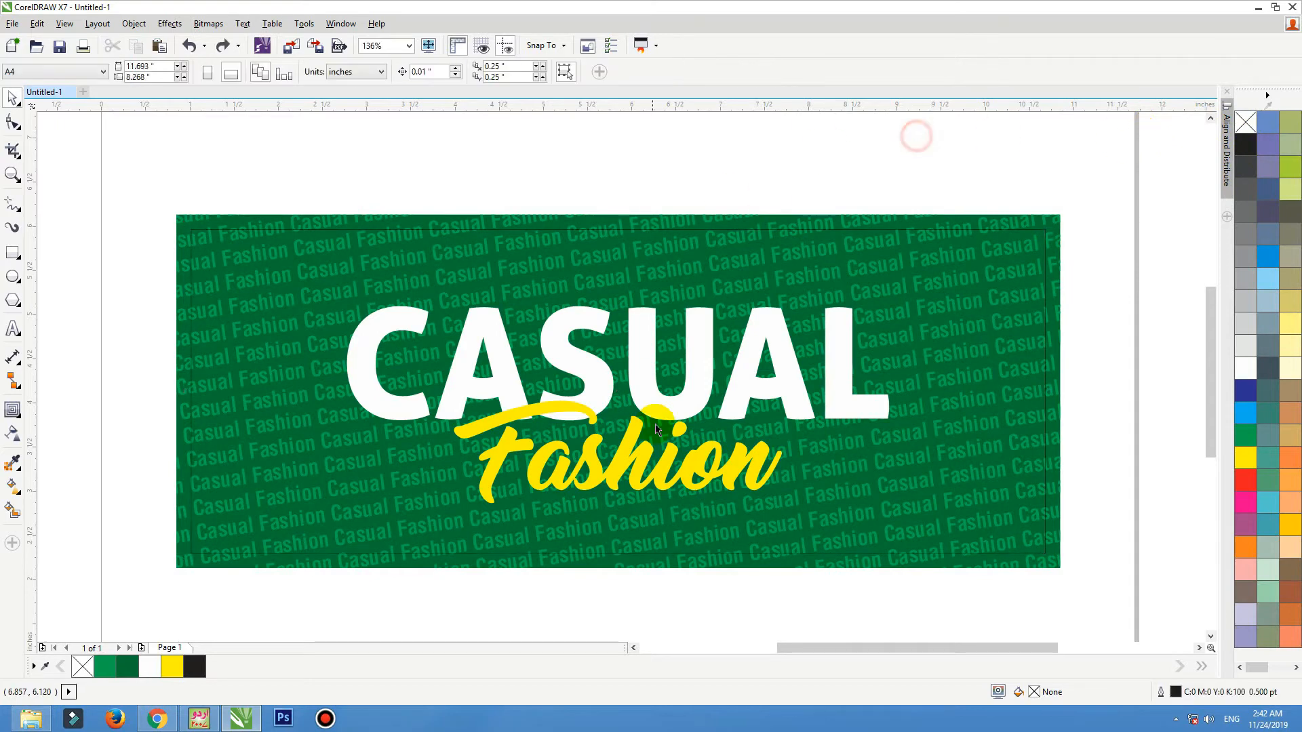
pyautogui.click(938, 283)
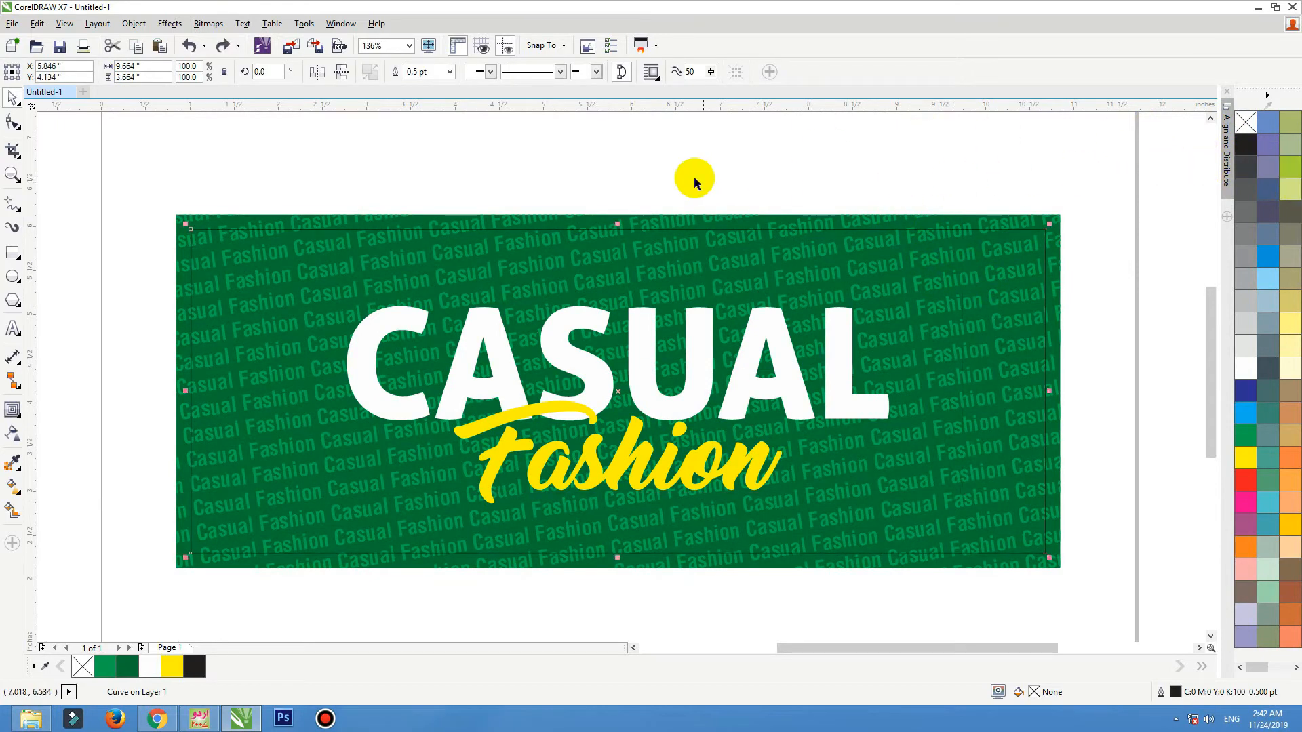
pyautogui.click(732, 160)
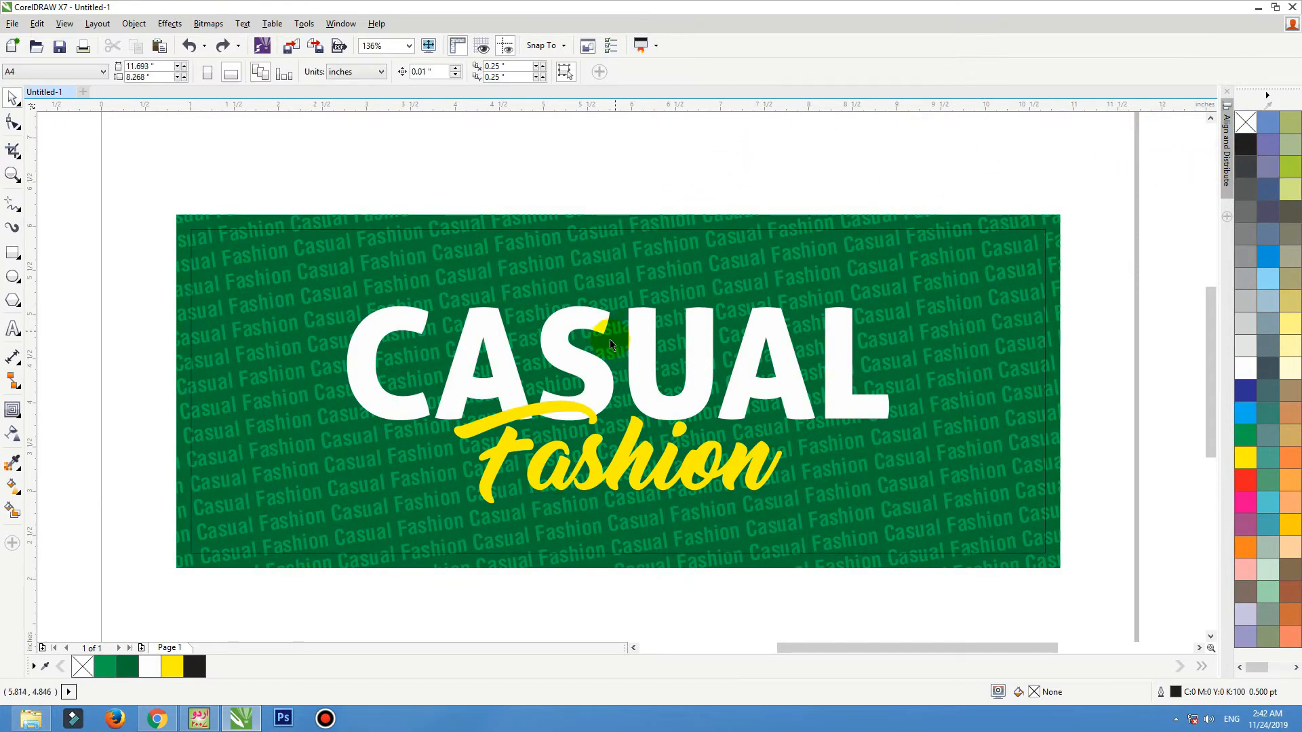
# Duplicate the word "CASUAL" toward the label's lower-left corner and shrink the copy to about 31 pt.
pyautogui.click(587, 370)
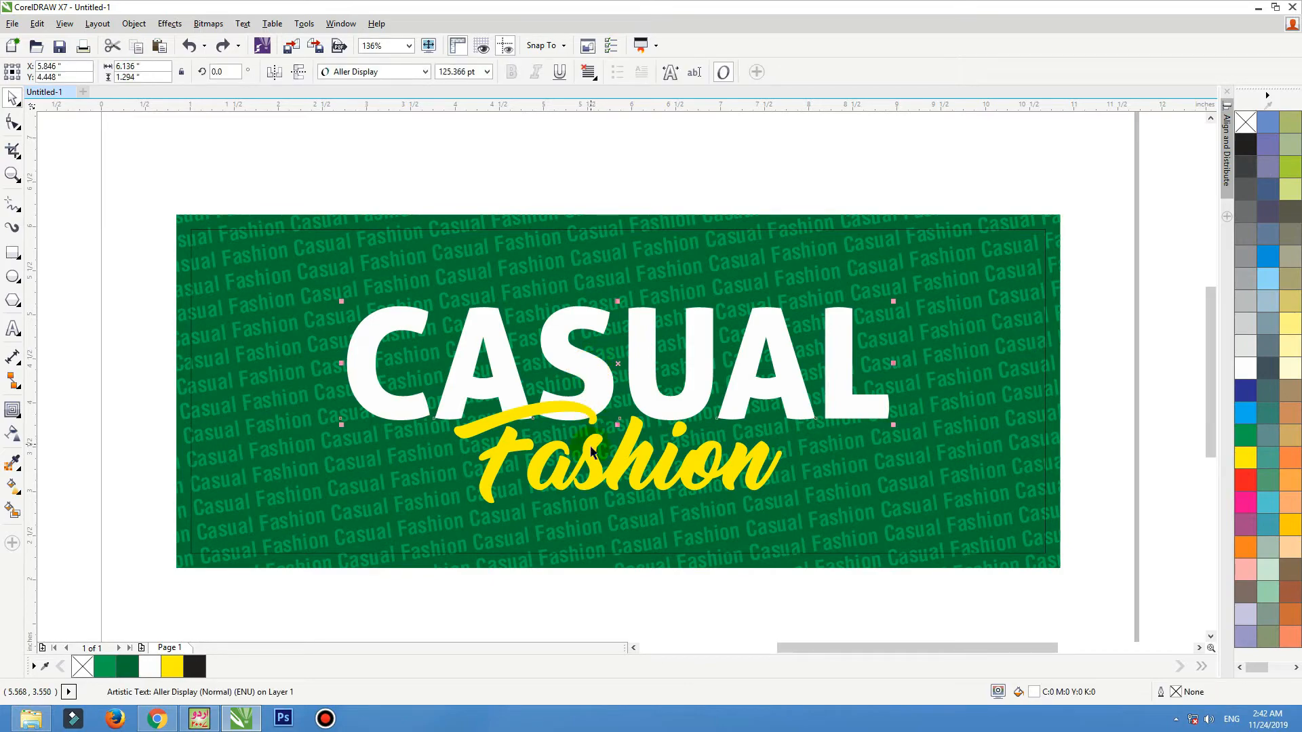
pyautogui.moveTo(699, 391); pyautogui.dragTo(541, 521)
pyautogui.rightClick(540, 520)
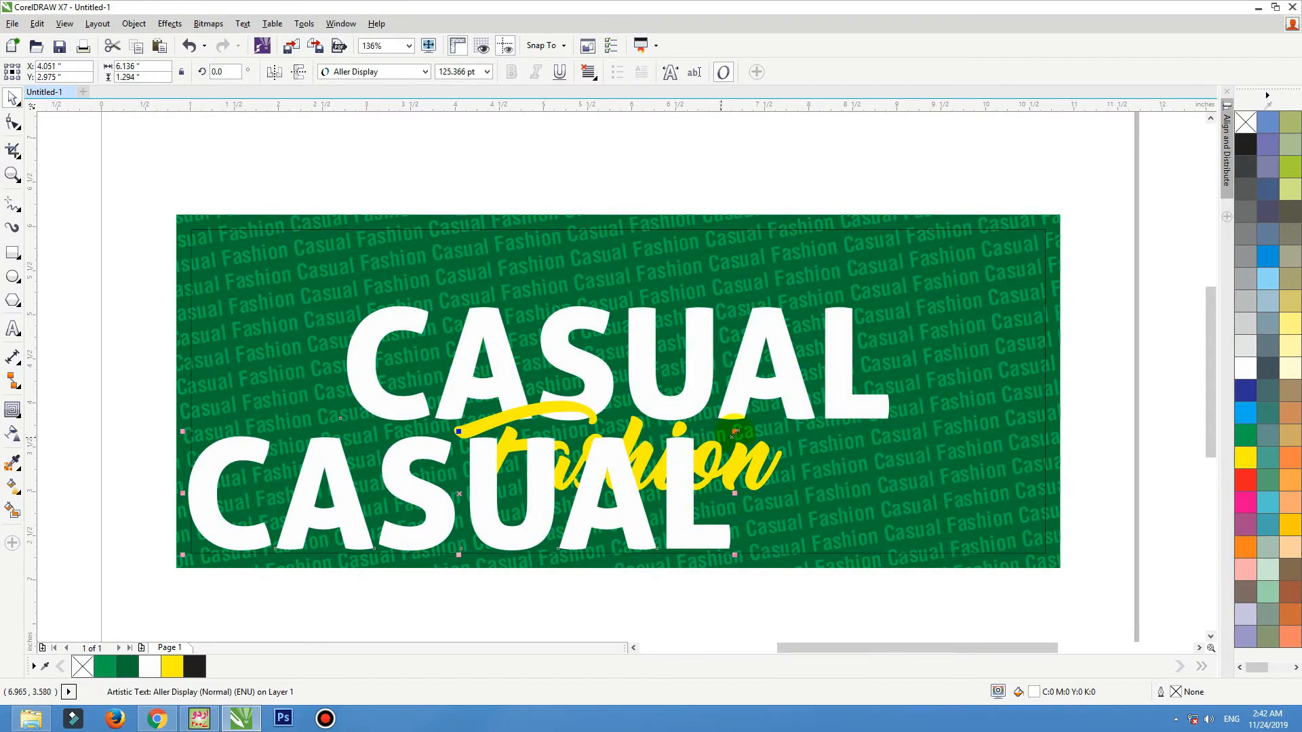
pyautogui.moveTo(736, 432); pyautogui.dragTo(329, 447)
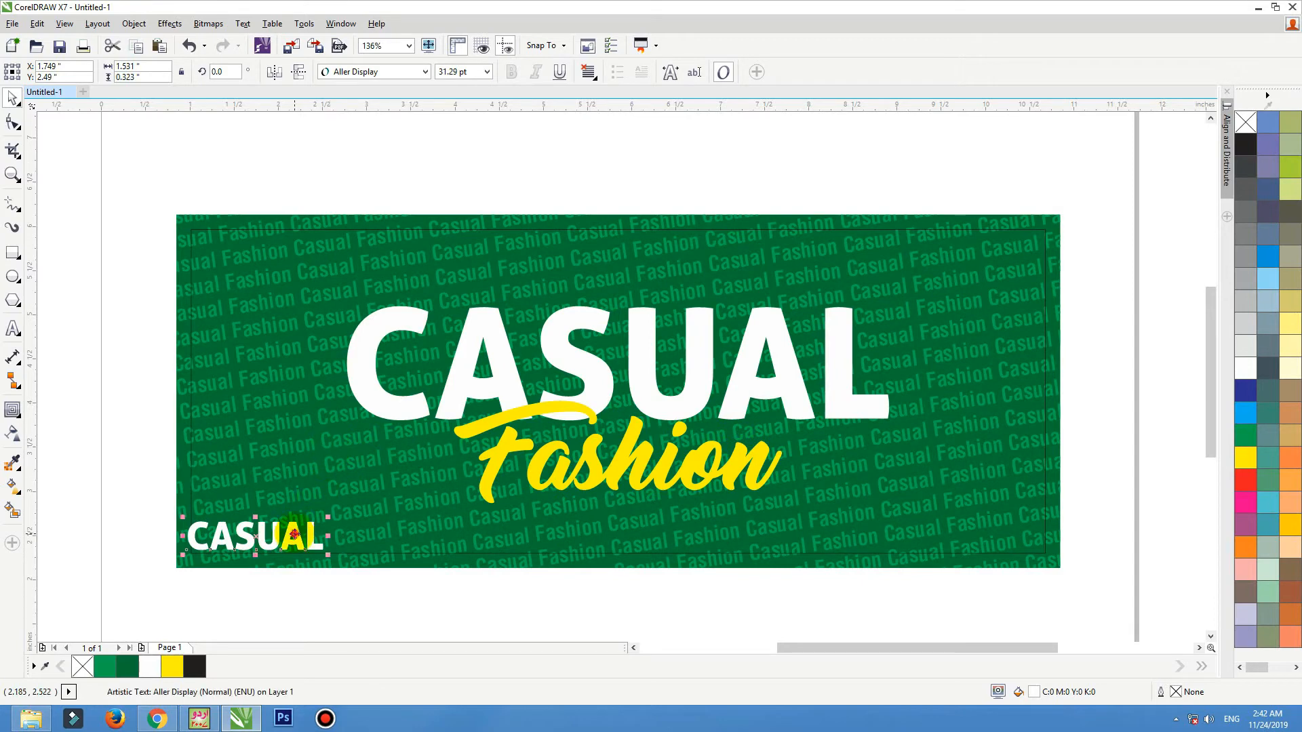
# Replace the small copied word with the contact phone number and shrink it to about 19 pt.
pyautogui.doubleClick(293, 535)
pyautogui.press('BackSpace')
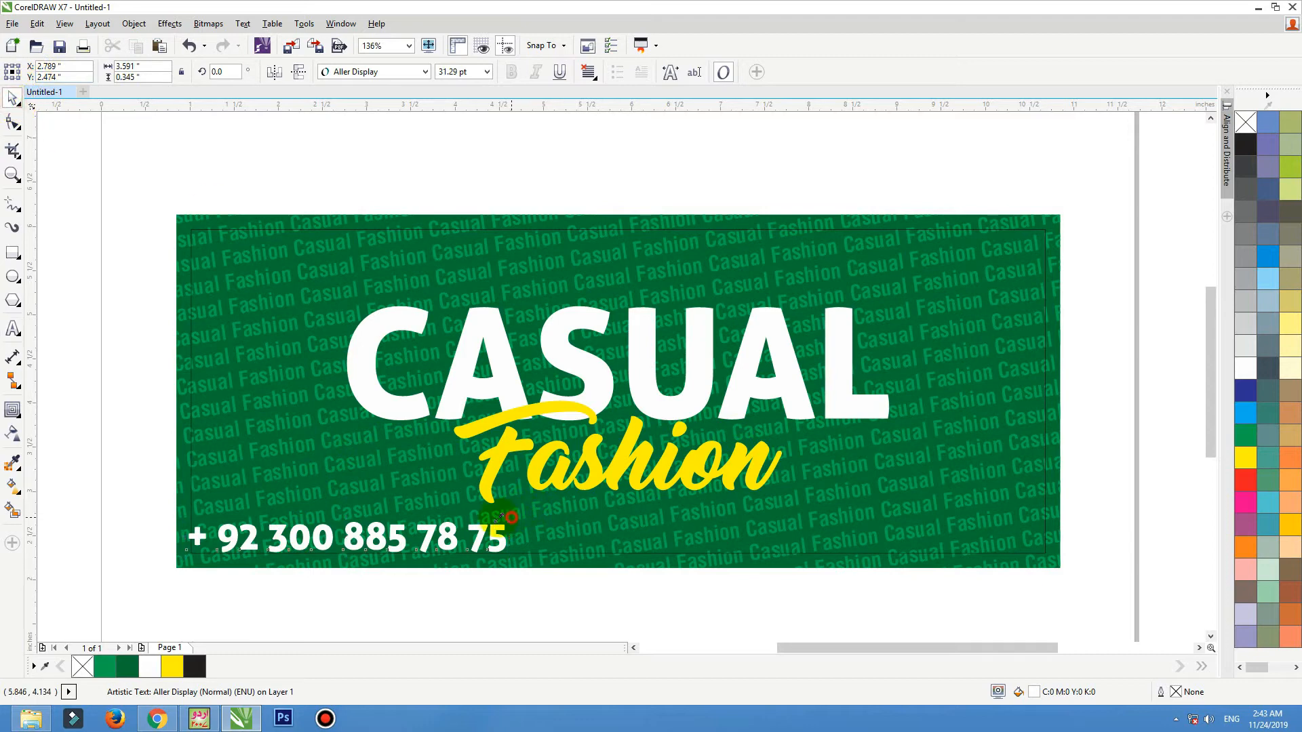
pyautogui.moveTo(499, 518); pyautogui.dragTo(390, 518)
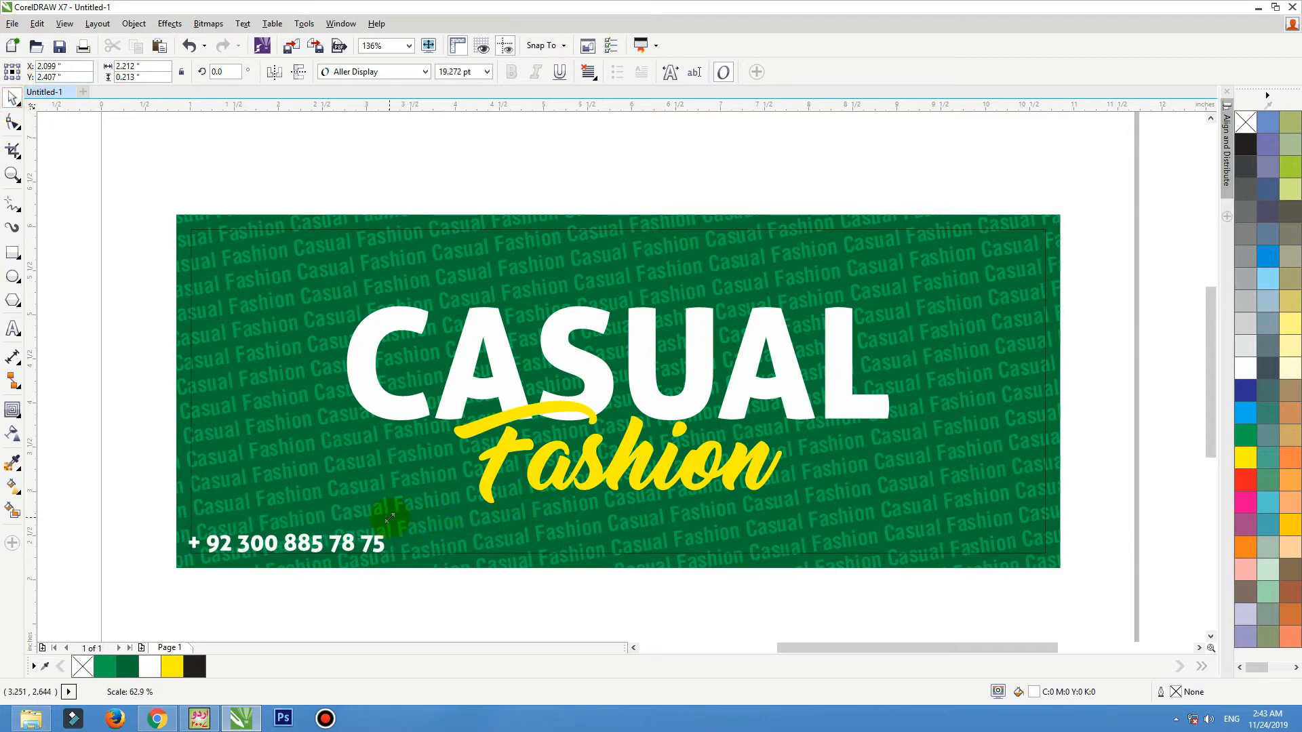
# Remove the outline from the label's inner border shape.
pyautogui.click(403, 522)
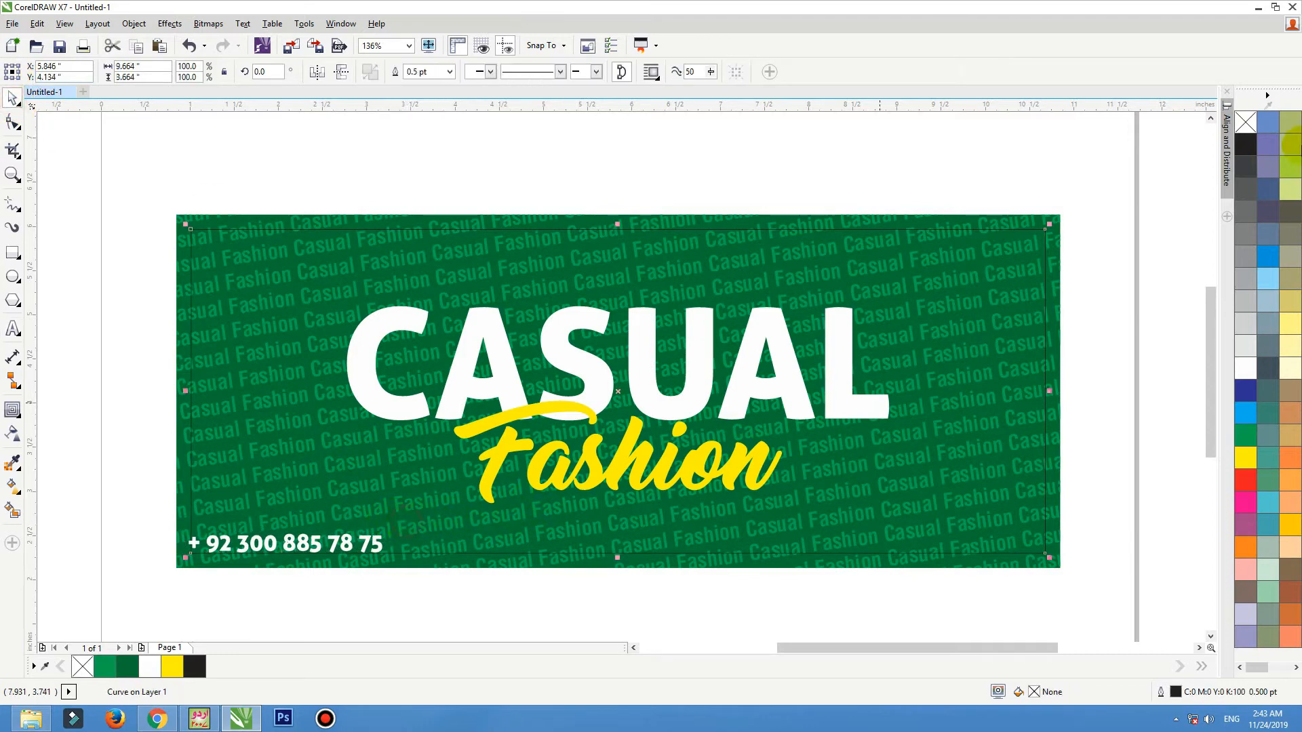
pyautogui.rightClick(1246, 124)
pyautogui.click(1095, 131)
# Add a black perspective drop shadow to "CASUAL" cast from its base up and to the left, at about 104 degrees.
pyautogui.click(695, 402)
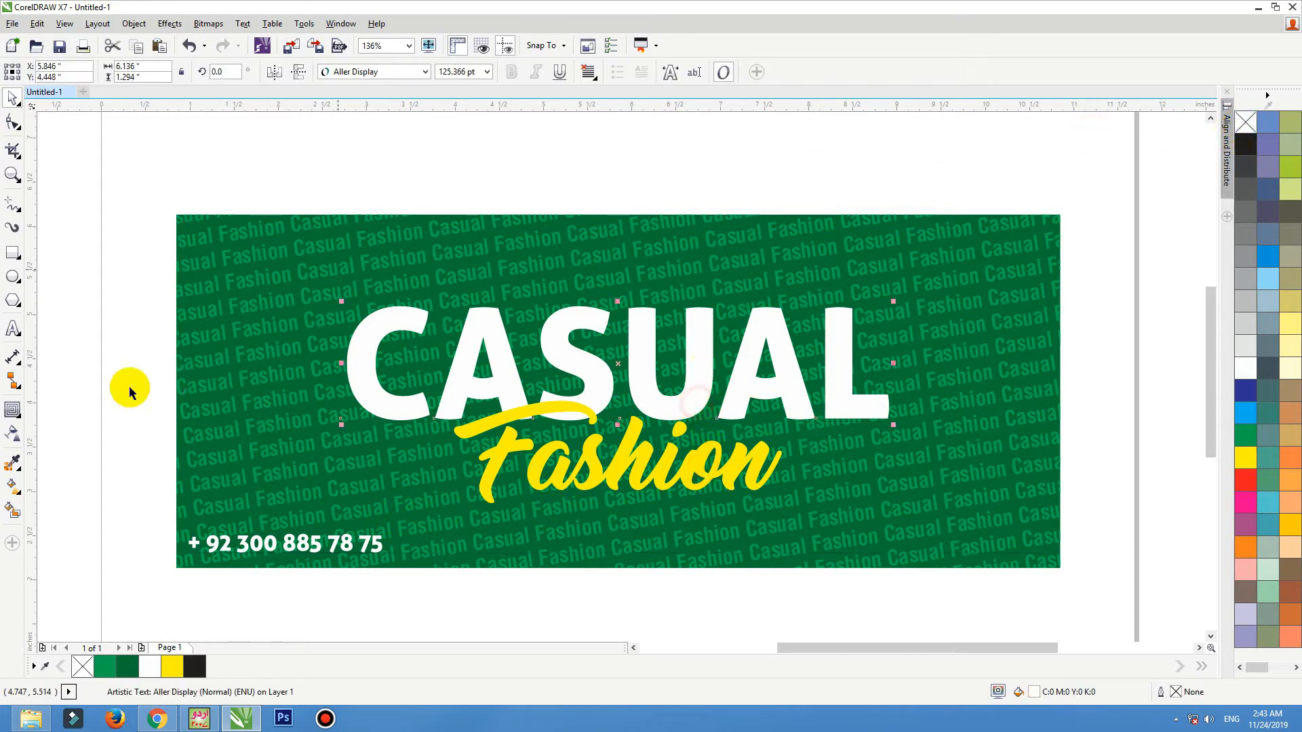
pyautogui.click(12, 410)
pyautogui.click(57, 410)
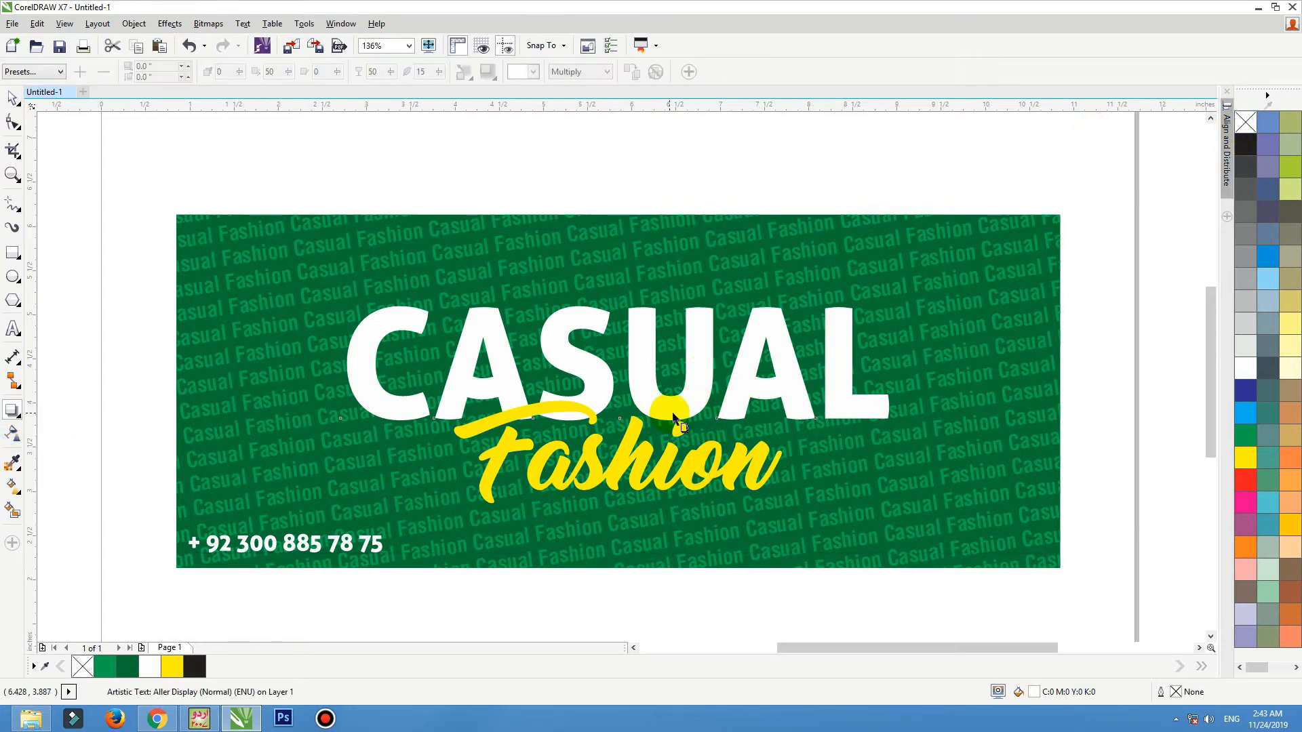
pyautogui.moveTo(617, 419); pyautogui.dragTo(617, 308)
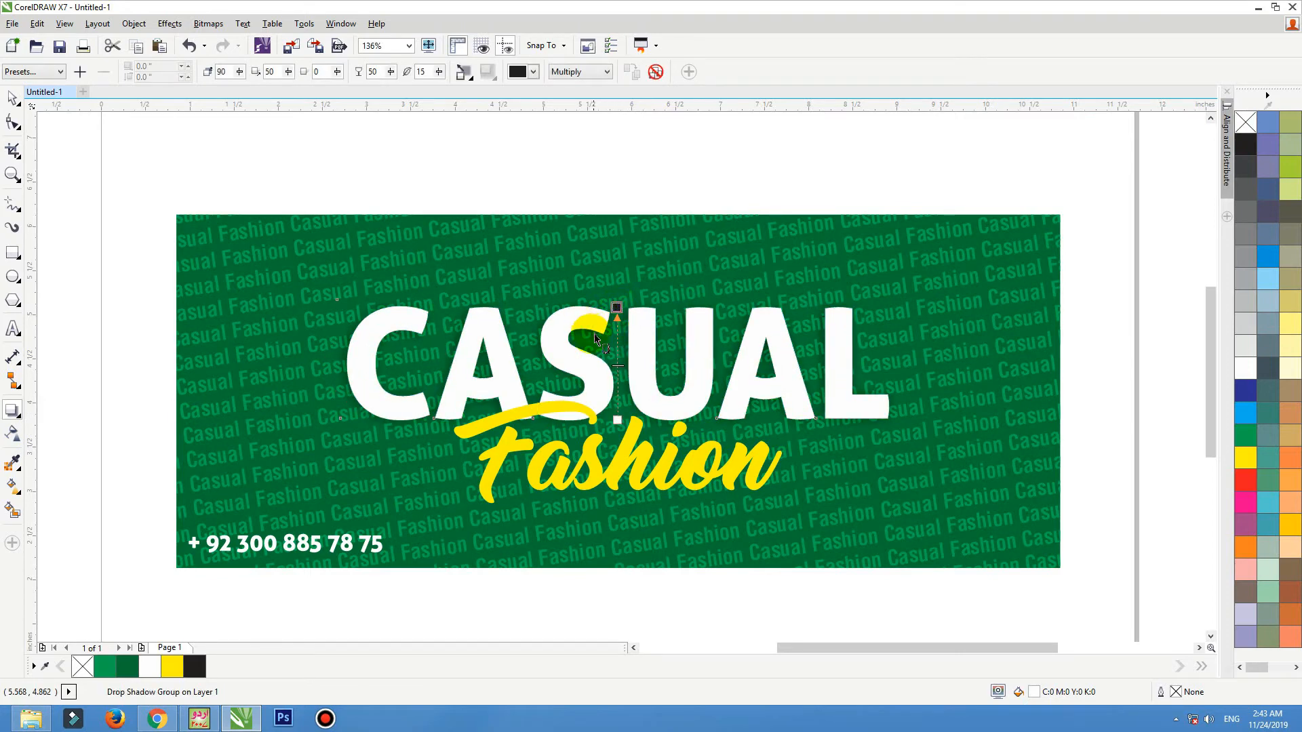
pyautogui.moveTo(602, 315); pyautogui.dragTo(568, 325)
pyautogui.hotkey('ctrl', 'z')
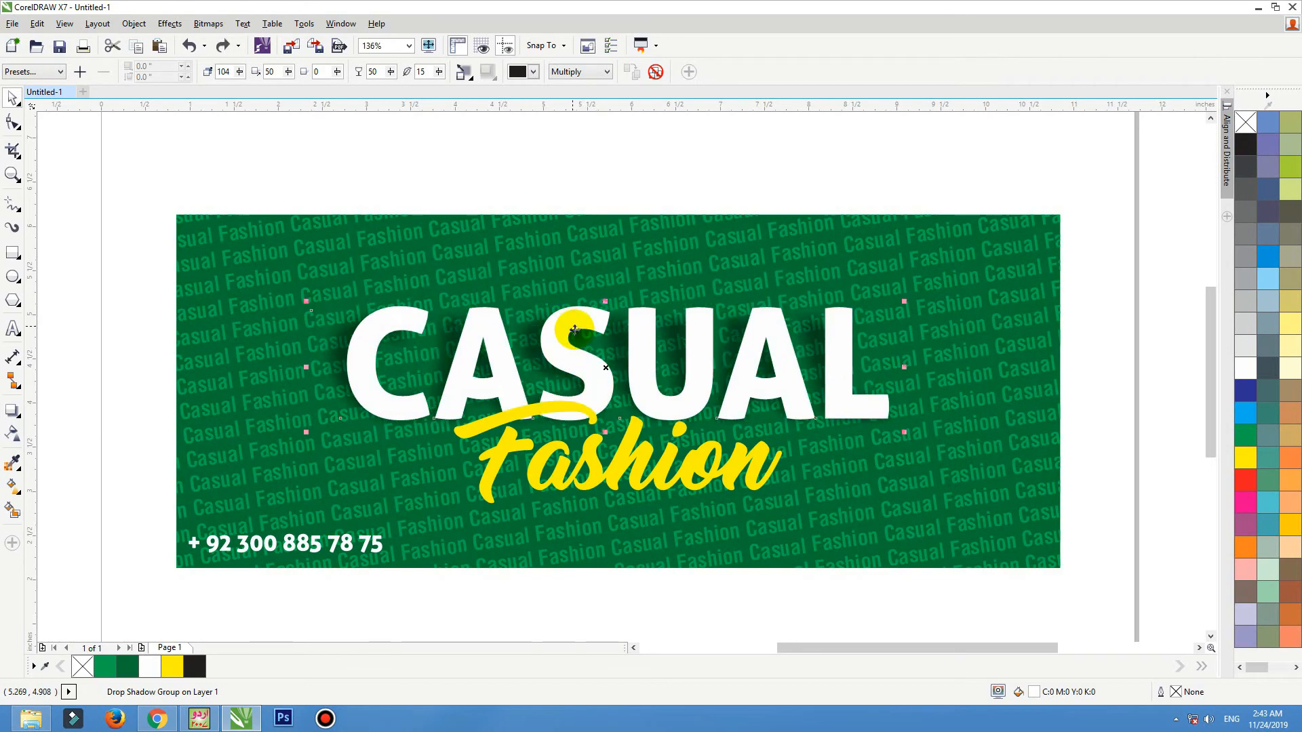
# Break the drop shadow of "CASUAL" apart so it is a separate object.
pyautogui.click(134, 23)
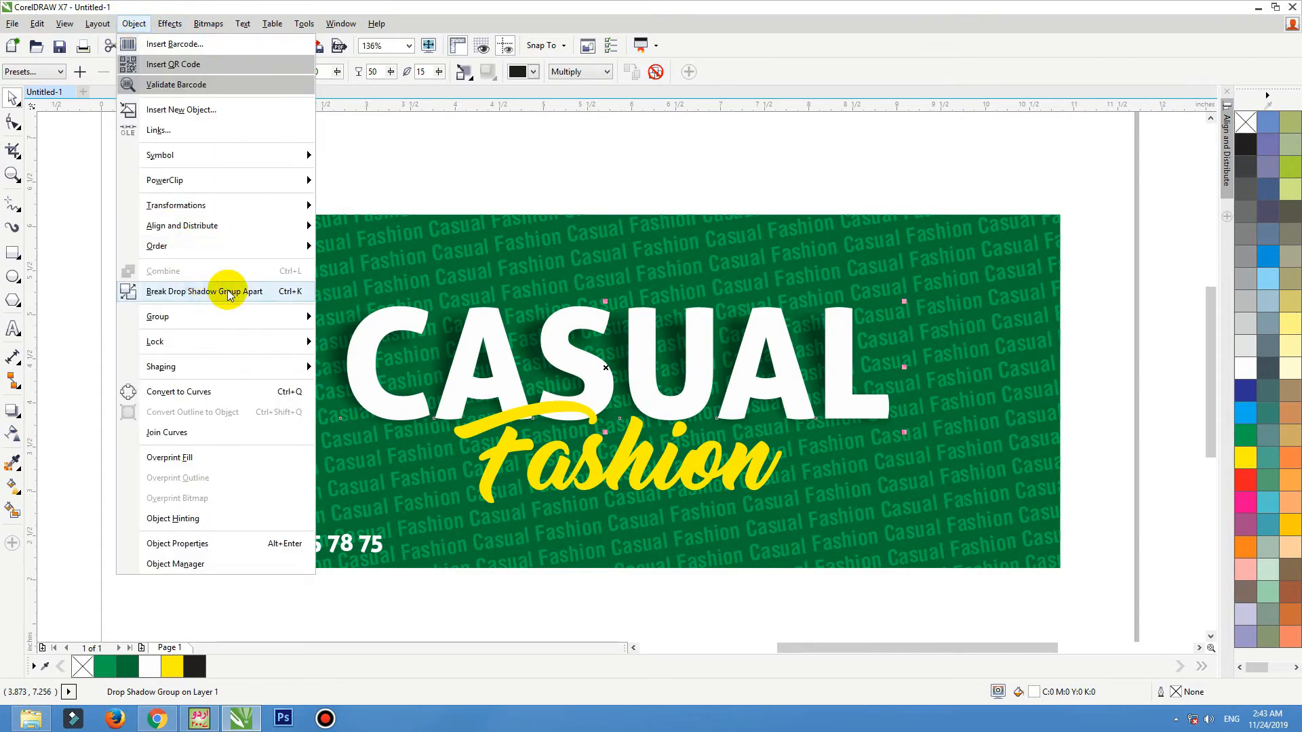
pyautogui.click(228, 291)
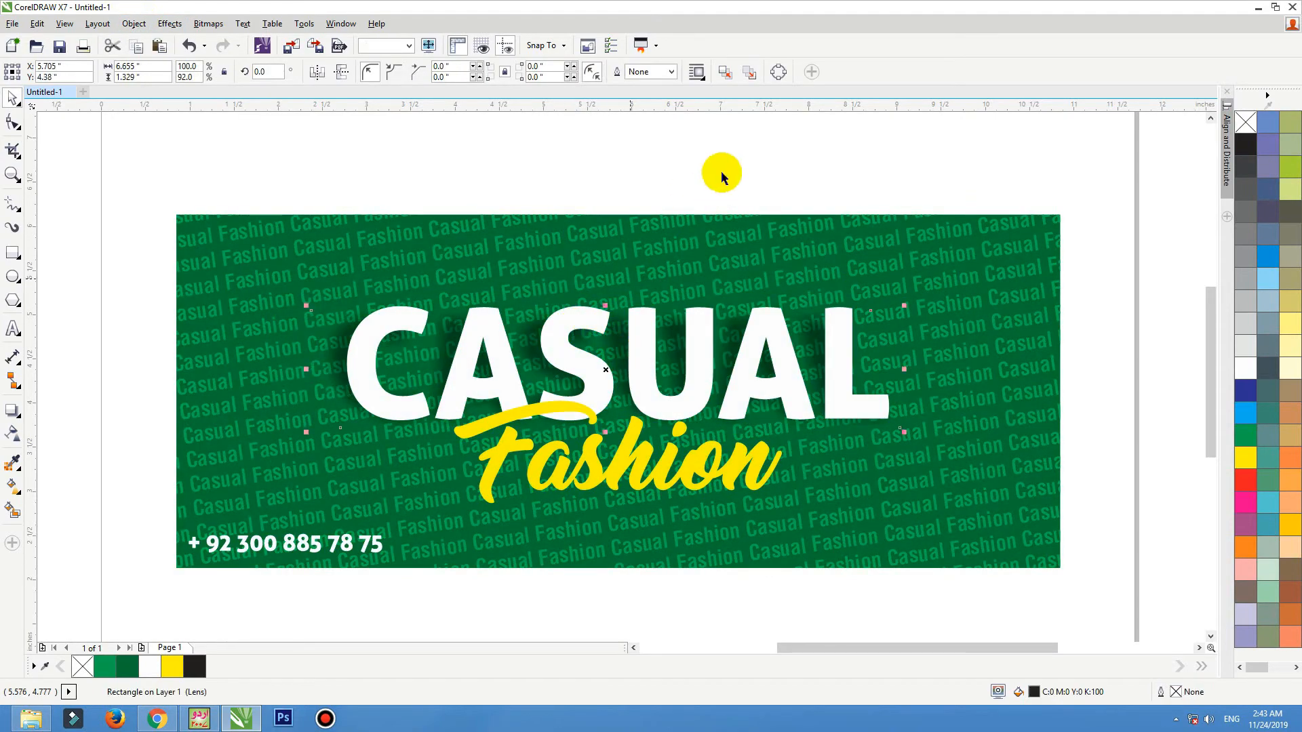
pyautogui.click(721, 173)
pyautogui.hotkey('ctrl', 'z')
pyautogui.moveTo(634, 463); pyautogui.dragTo(624, 450)
pyautogui.hotkey('ctrl', 'z')
# Add a black drop shadow to "Fashion", offset about 0.02 inch left and 0.05 inch down.
pyautogui.press('F2')
pyautogui.moveTo(882, 379); pyautogui.dragTo(692, 488)
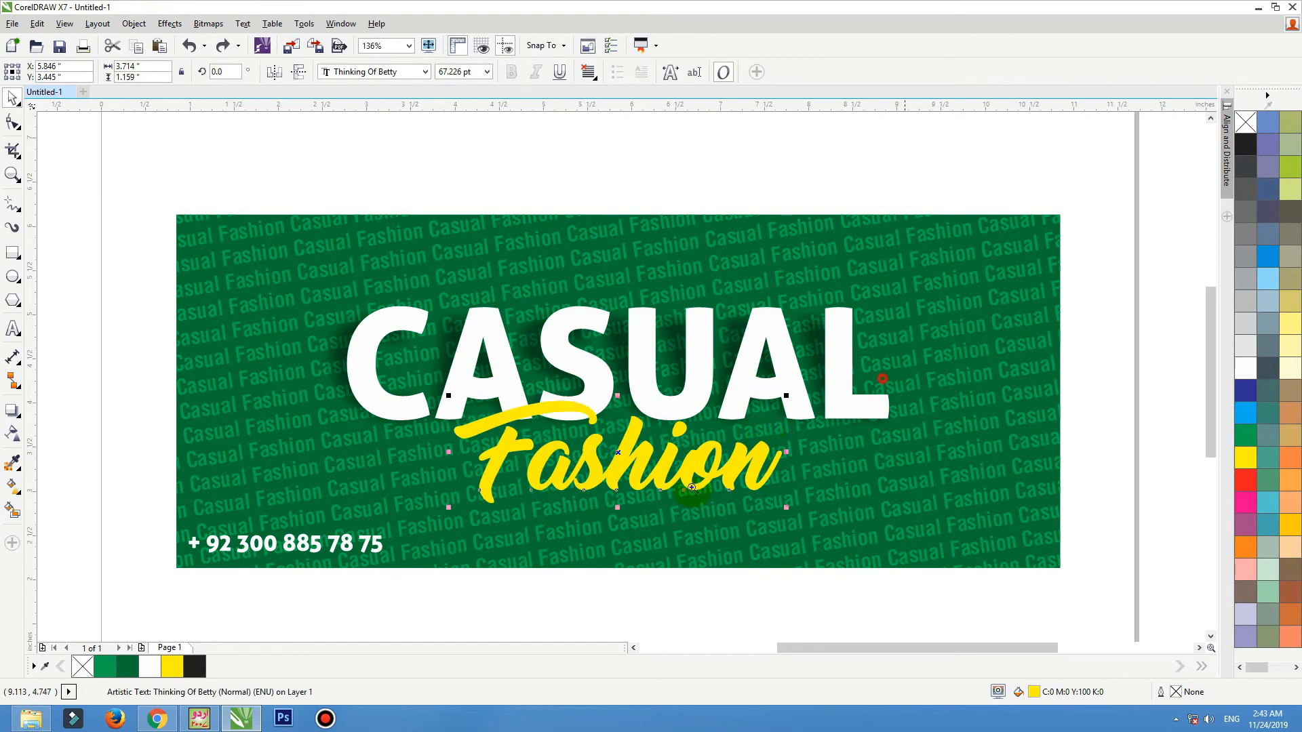
pyautogui.moveTo(375, 605); pyautogui.dragTo(377, 604)
pyautogui.click(12, 410)
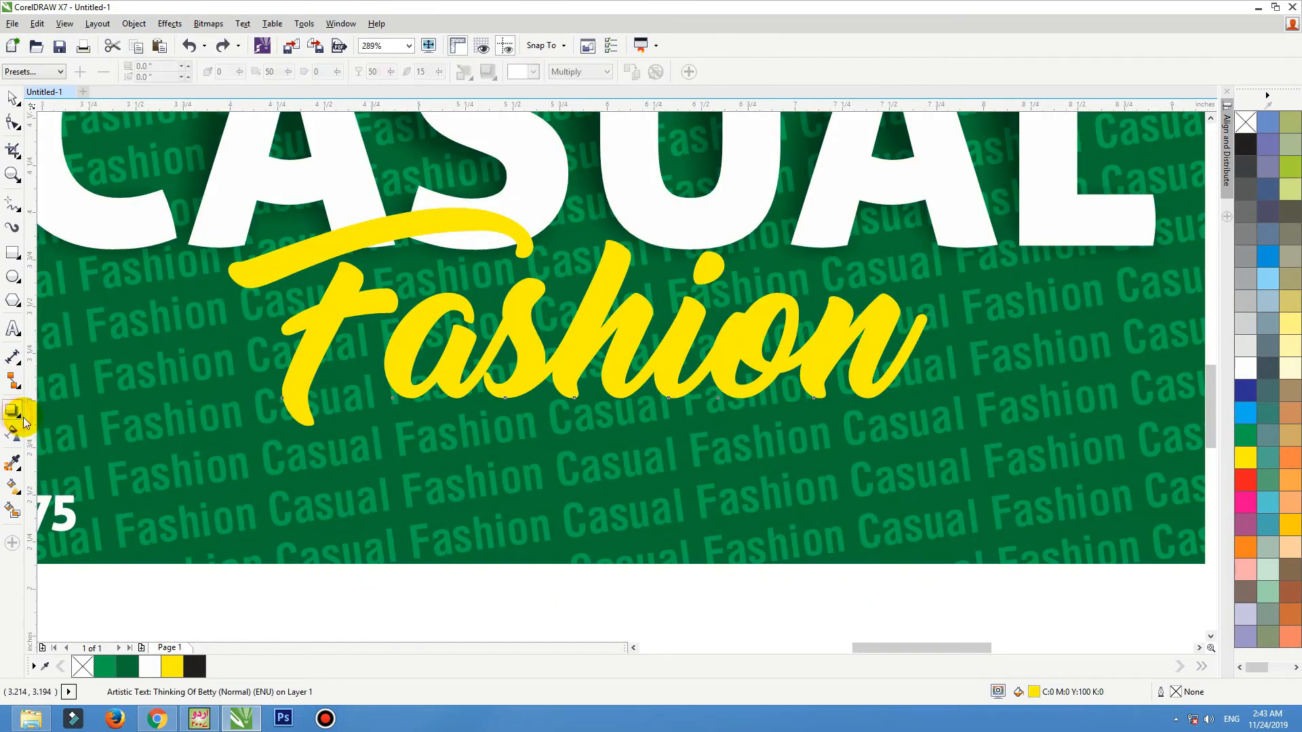
pyautogui.click(18, 416)
pyautogui.click(85, 410)
pyautogui.moveTo(526, 446); pyautogui.dragTo(514, 434)
# Set the "Fashion" shadow's feathering to 13 and its opacity to 88.
pyautogui.write('20')
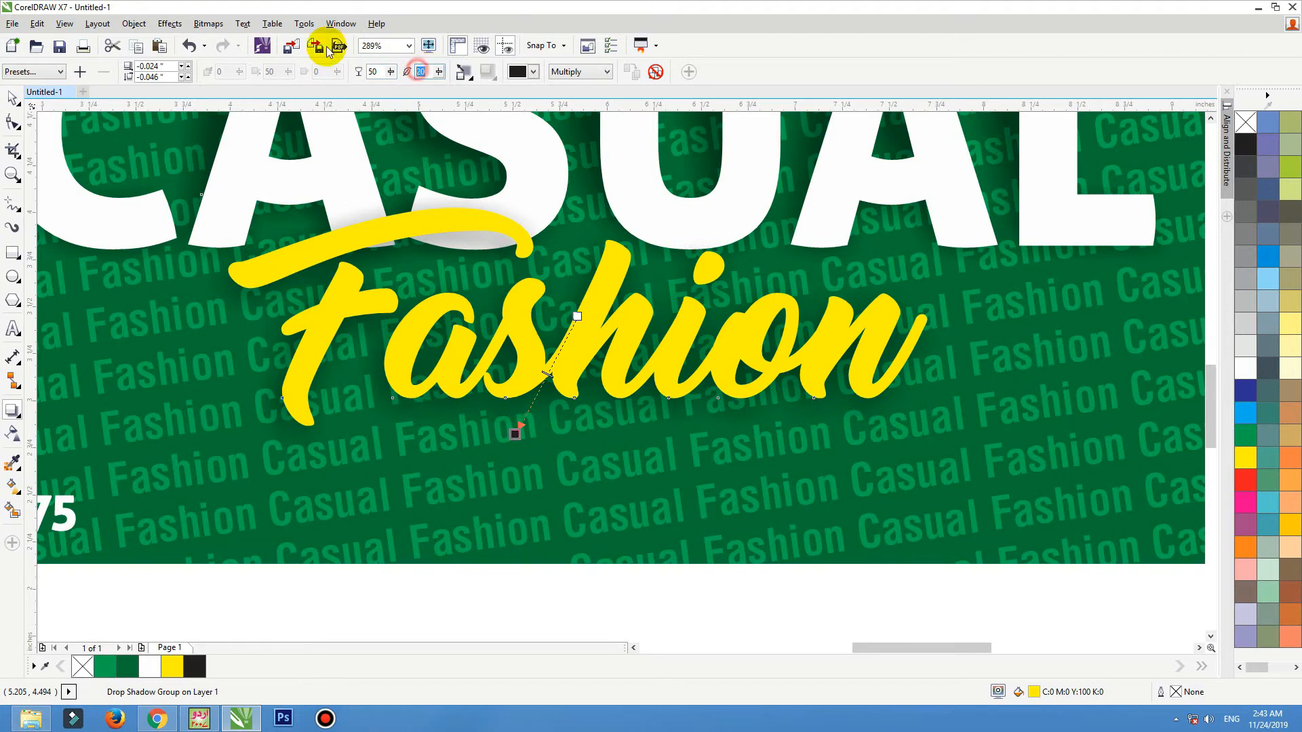
pyautogui.click(394, 71)
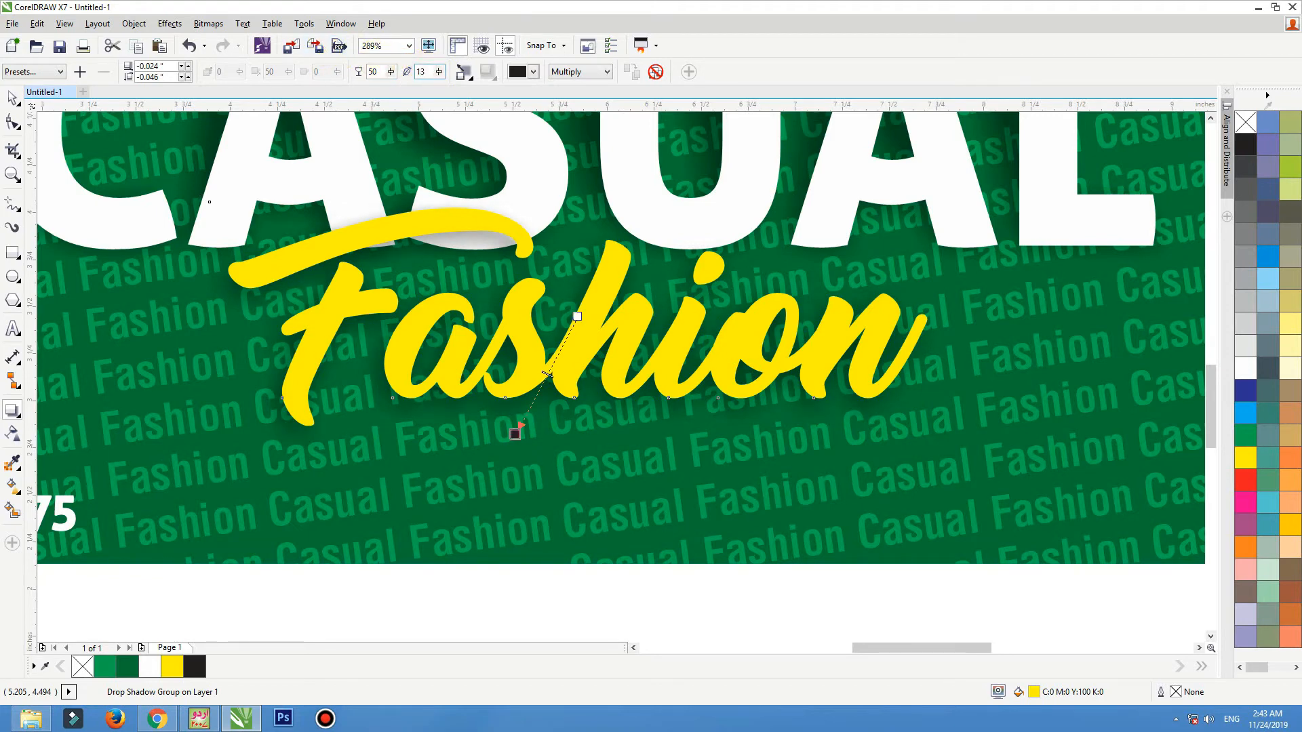
pyautogui.write('80')
pyautogui.press('Return')
pyautogui.scroll(-2, 785, 407)
pyautogui.press('space')
pyautogui.click(724, 525)
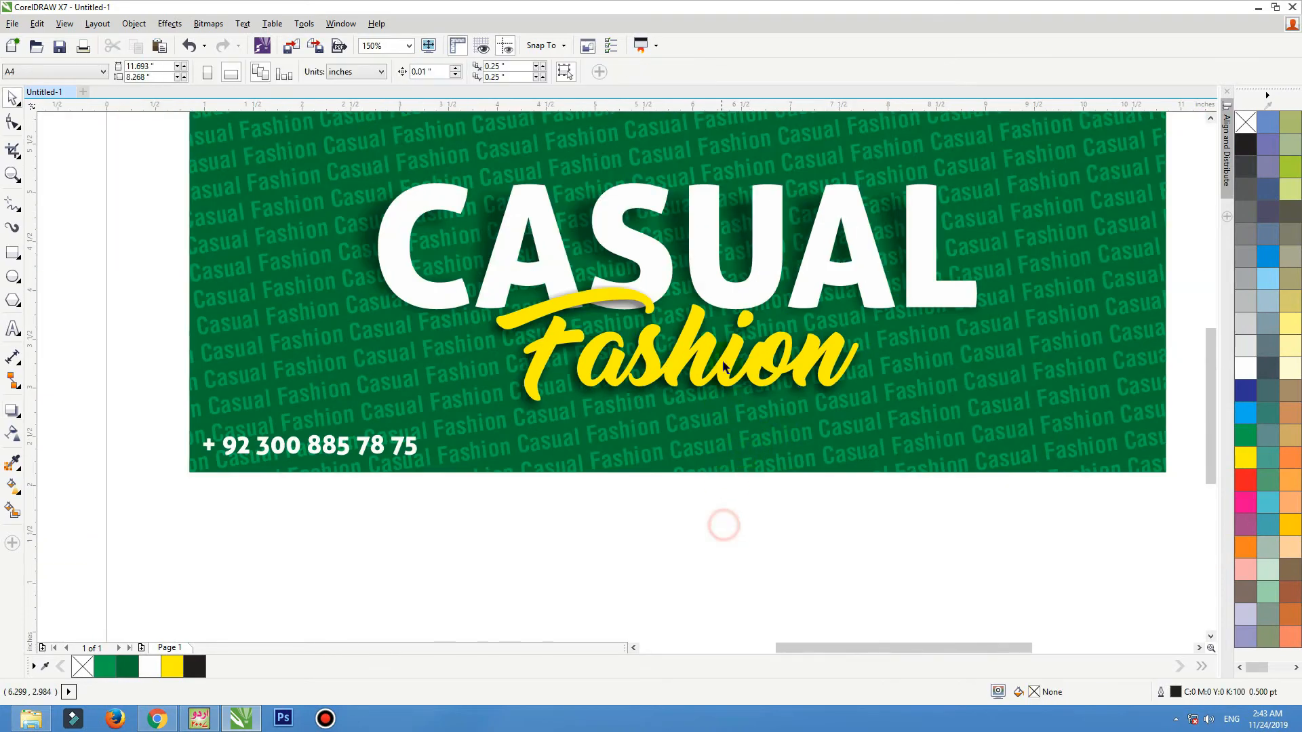
# Break the drop shadow of "Fashion" apart so it is a separate object.
pyautogui.moveTo(725, 367); pyautogui.dragTo(697, 352)
pyautogui.hotkey('ctrl', 'z')
pyautogui.click(710, 392)
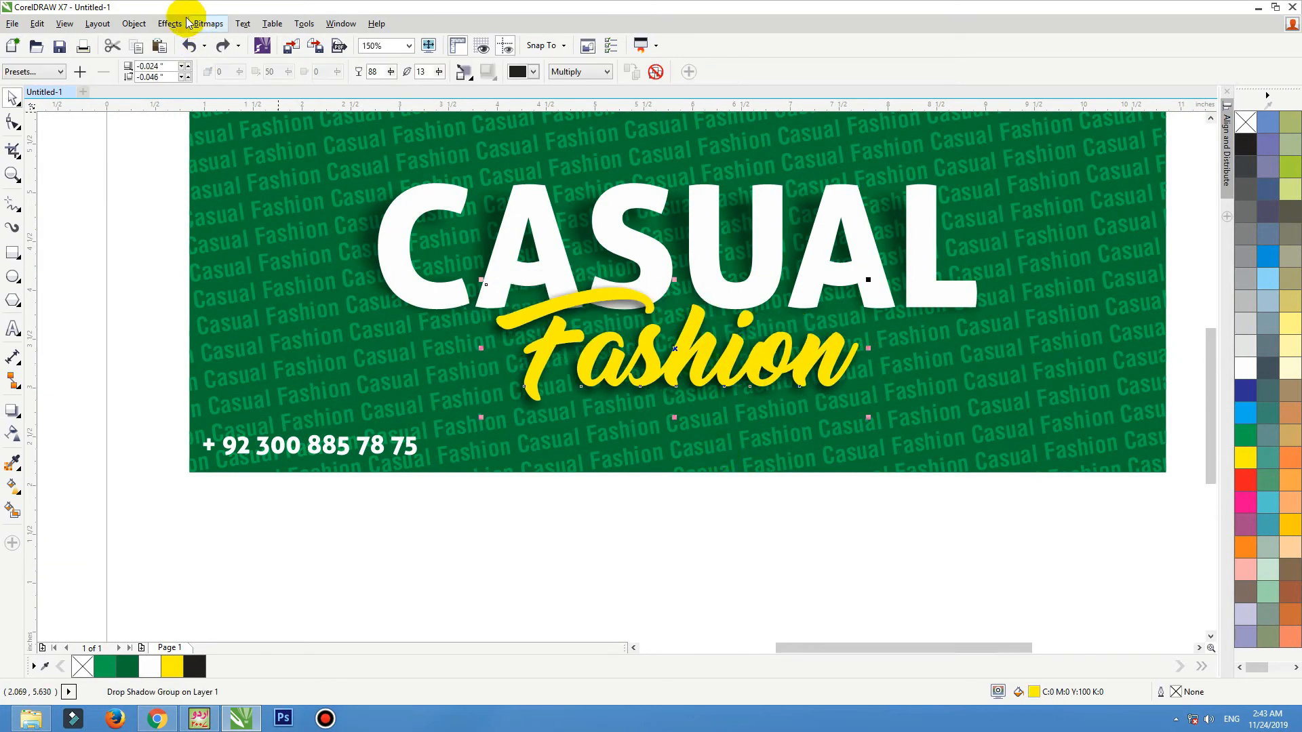
pyautogui.click(134, 23)
pyautogui.click(227, 291)
pyautogui.click(652, 608)
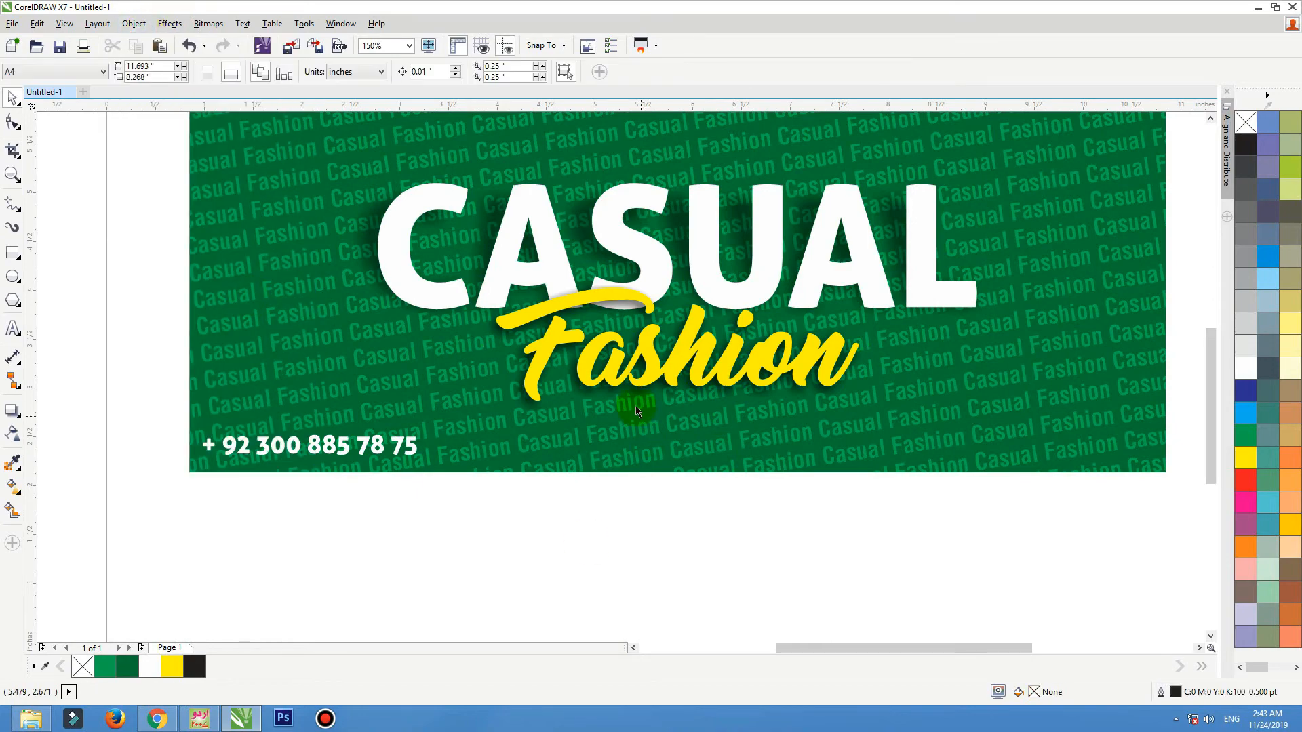
pyautogui.moveTo(638, 410); pyautogui.dragTo(619, 417)
pyautogui.hotkey('ctrl', 'z')
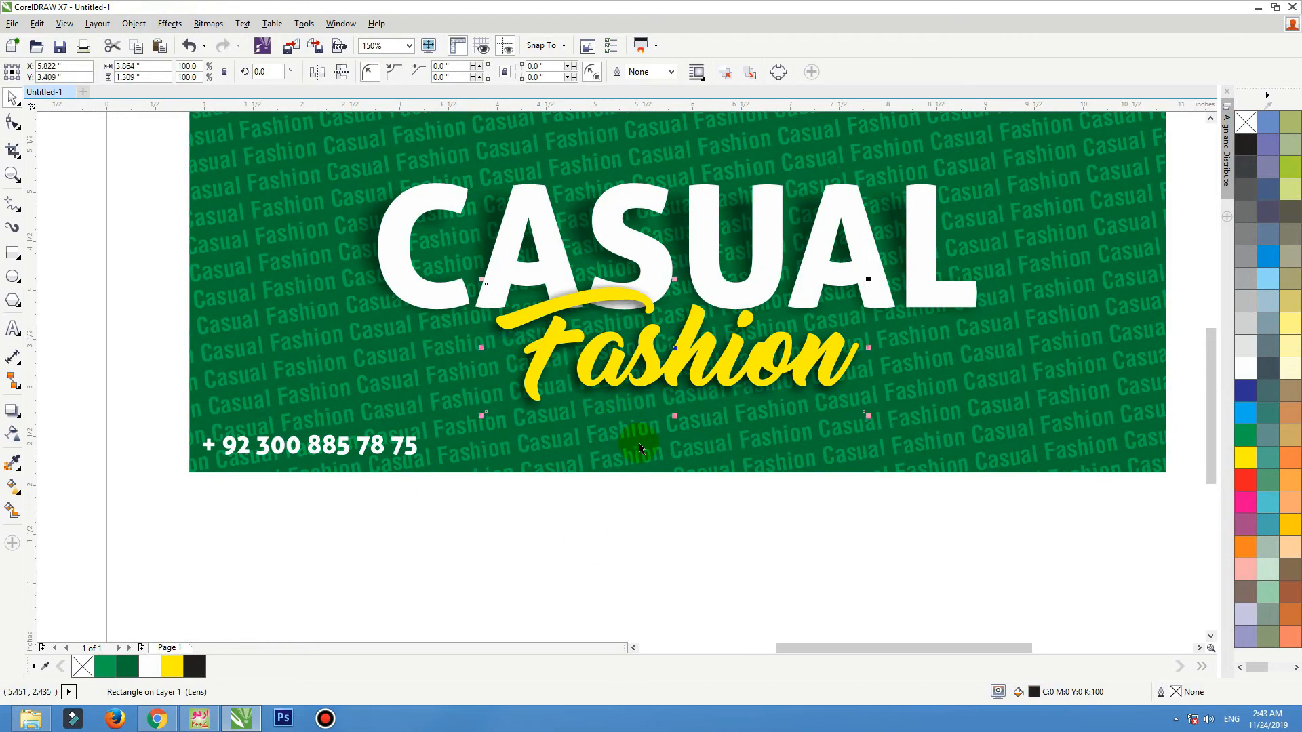
# Examine the whole label layout with both shadowed words and the phone number.
pyautogui.click(621, 245)
pyautogui.scroll(-2, 678, 380)
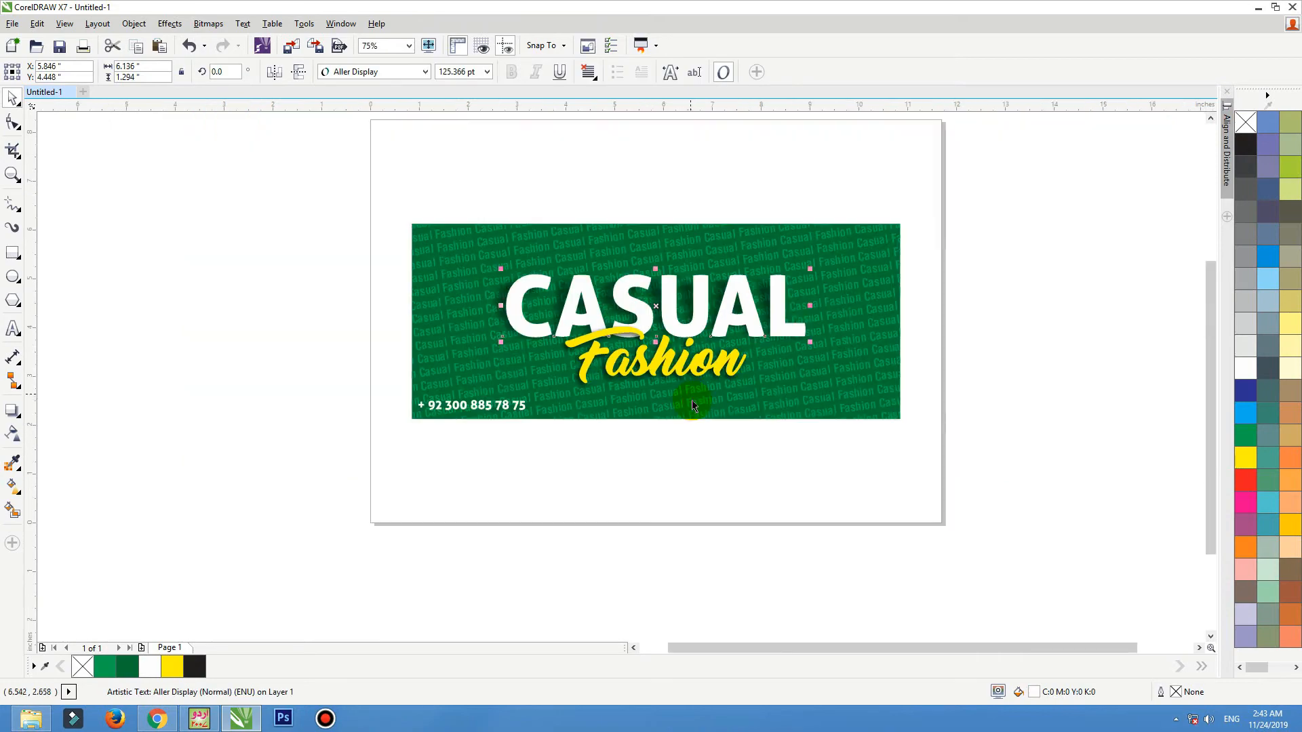
pyautogui.click(691, 401)
pyautogui.press('F4')
pyautogui.scroll(-1, 727, 253)
pyautogui.click(729, 253)
pyautogui.click(730, 256)
pyautogui.scroll(2, 690, 391)
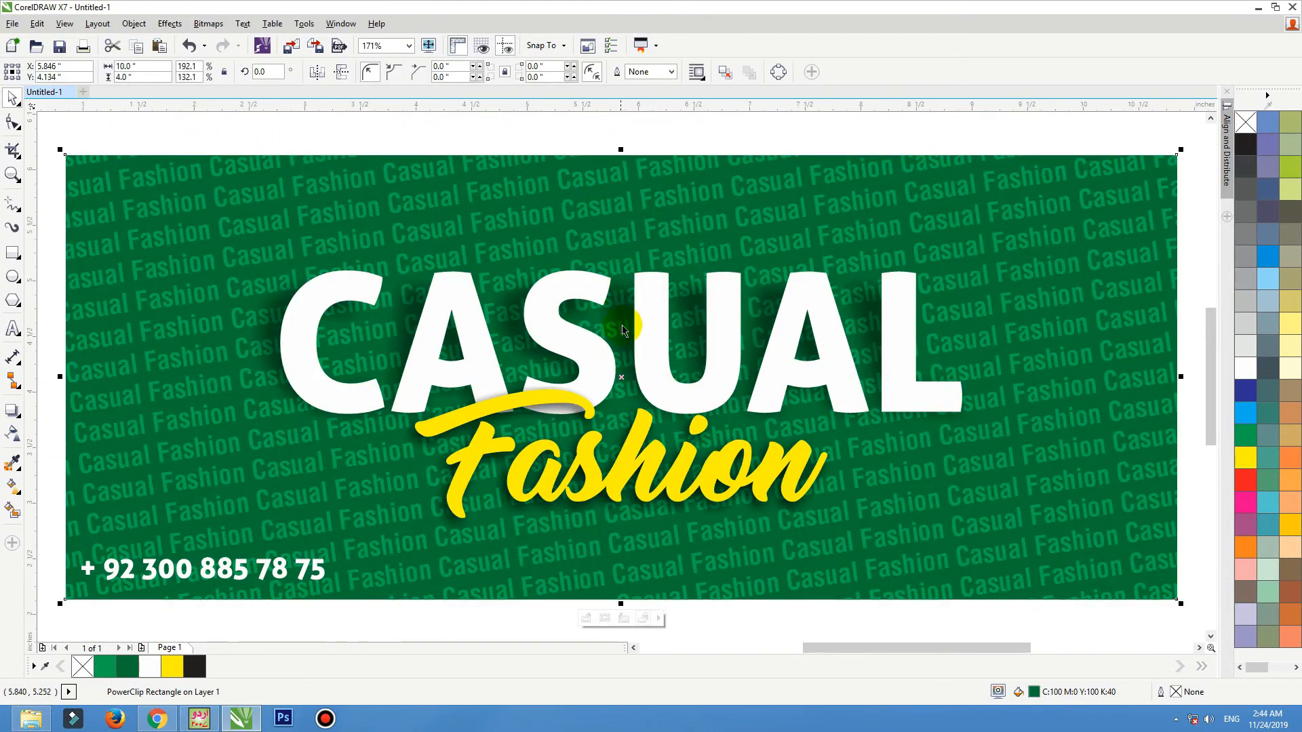
# Select "CASUAL" together with its separated shadow and stretch both upward to a combined height of about 1.47 inches.
pyautogui.click(624, 298)
pyautogui.keyDown('alt'); pyautogui.click(619, 279); pyautogui.keyUp('alt')
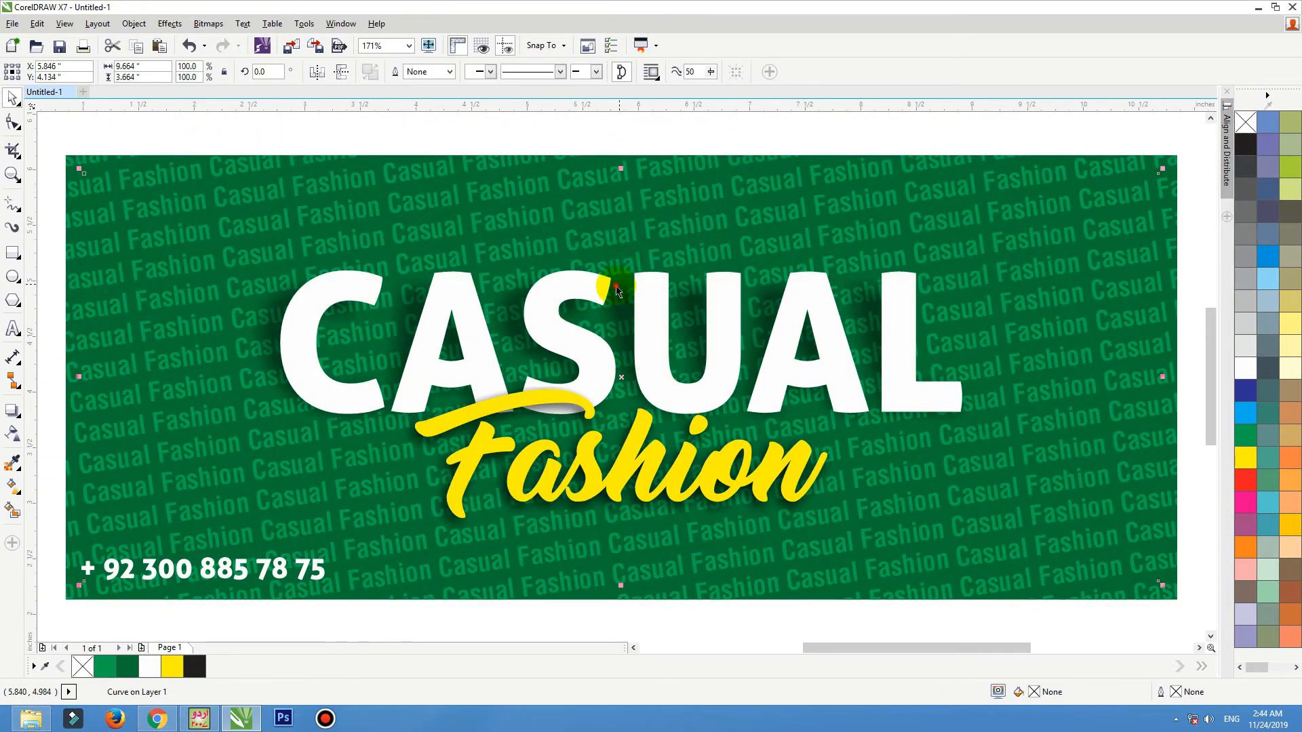
pyautogui.keyDown('alt'); pyautogui.click(611, 284); pyautogui.keyUp('alt')
pyautogui.keyDown('alt'); pyautogui.click(603, 297); pyautogui.keyUp('alt')
pyautogui.keyDown('alt'); pyautogui.click(600, 297); pyautogui.keyUp('alt')
pyautogui.keyDown('shift'); pyautogui.click(606, 264); pyautogui.keyUp('shift')
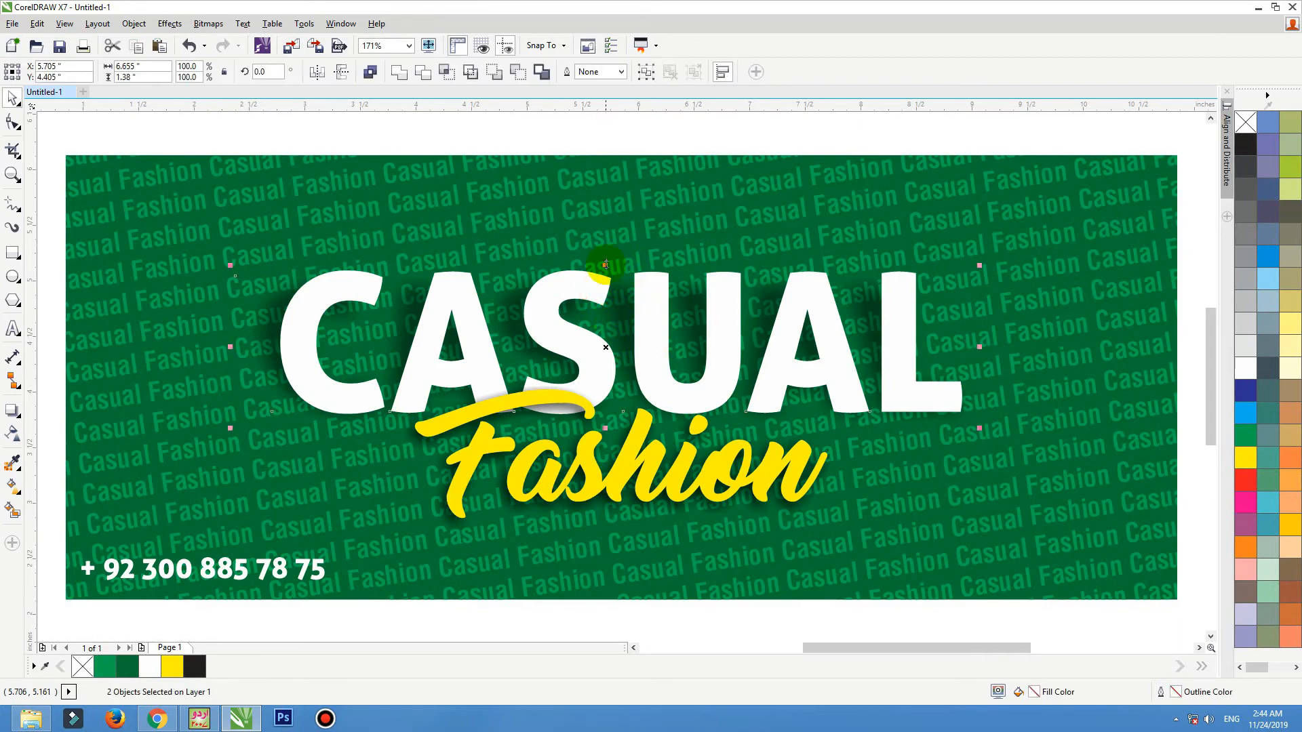
pyautogui.moveTo(606, 262); pyautogui.dragTo(606, 254)
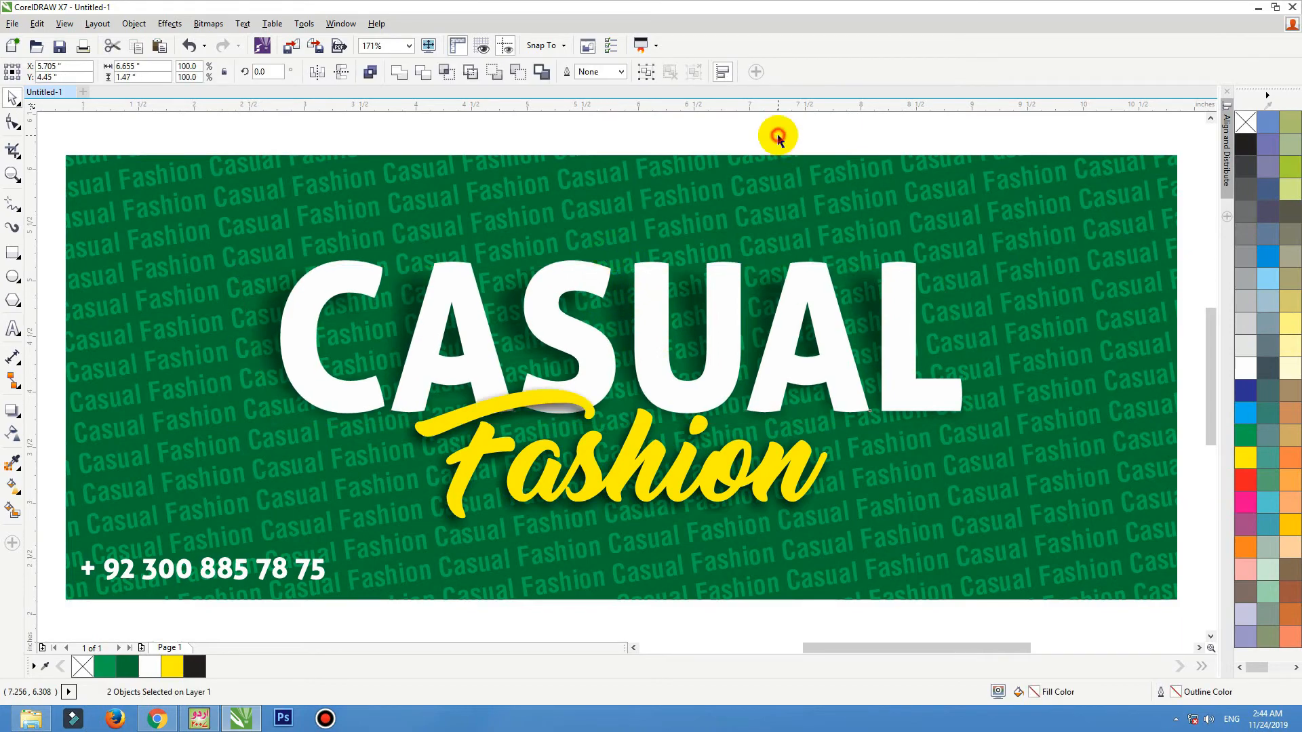
pyautogui.click(778, 138)
# Select both logo words with their shadows and nudge them down about 0.05 inch and left about 0.01 inch.
pyautogui.scroll(-4, 864, 222)
pyautogui.moveTo(390, 401); pyautogui.dragTo(368, 430)
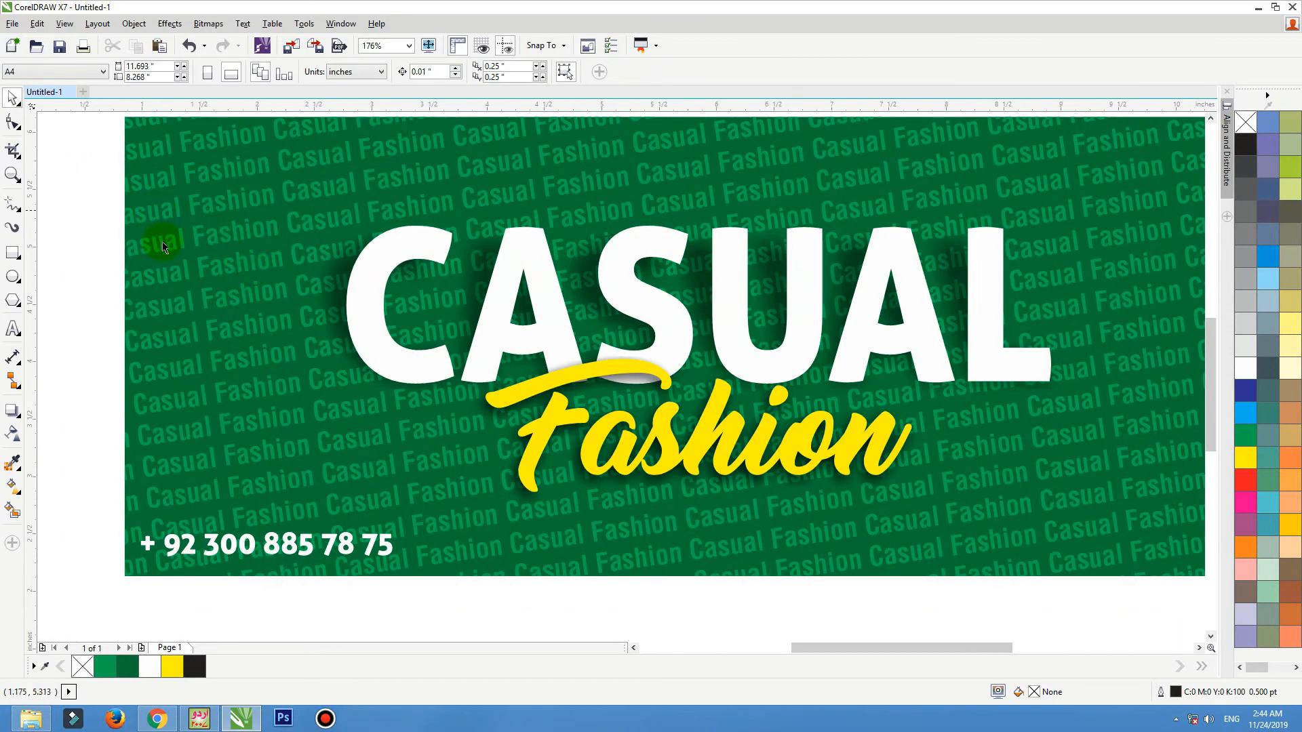
pyautogui.scroll(-1, 339, 387)
pyautogui.press('F2')
pyautogui.moveTo(182, 203); pyautogui.dragTo(907, 526)
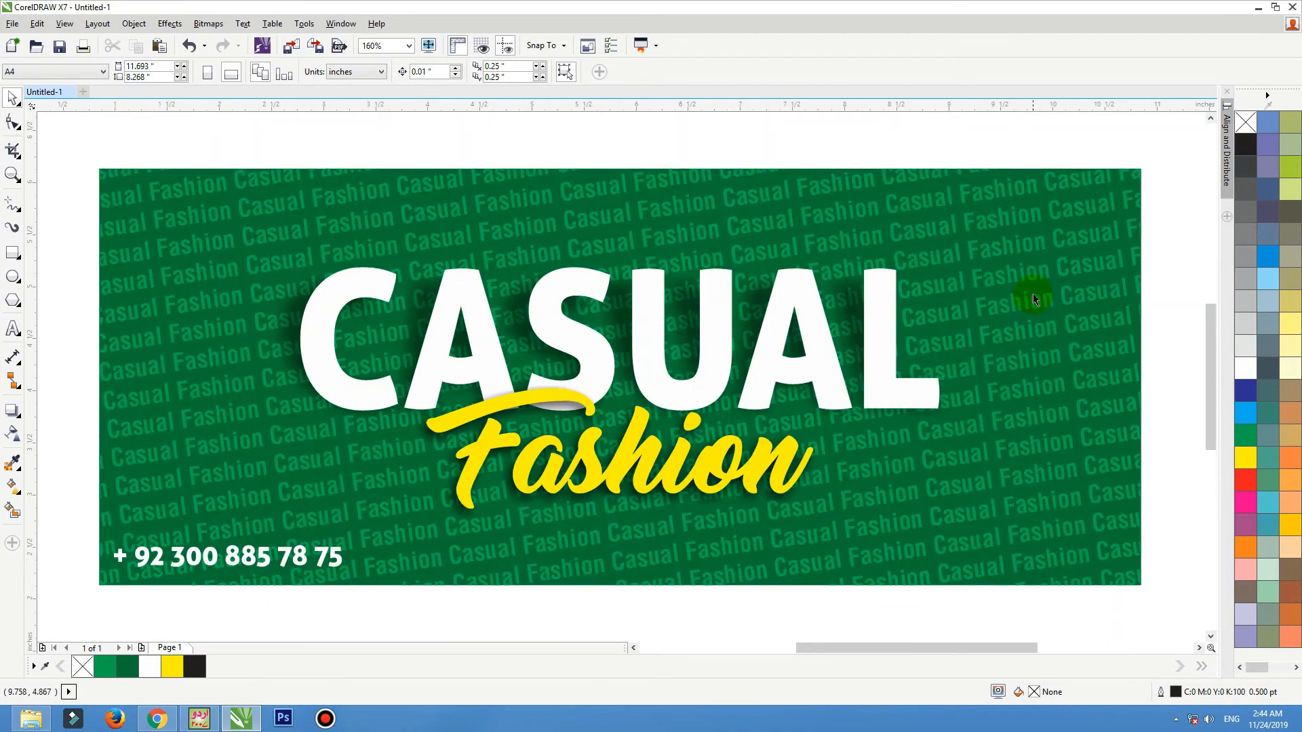
pyautogui.moveTo(125, 551); pyautogui.dragTo(125, 551)
pyautogui.press('Down')
pyautogui.press('Down')
pyautogui.press('Down')
pyautogui.press('Down')
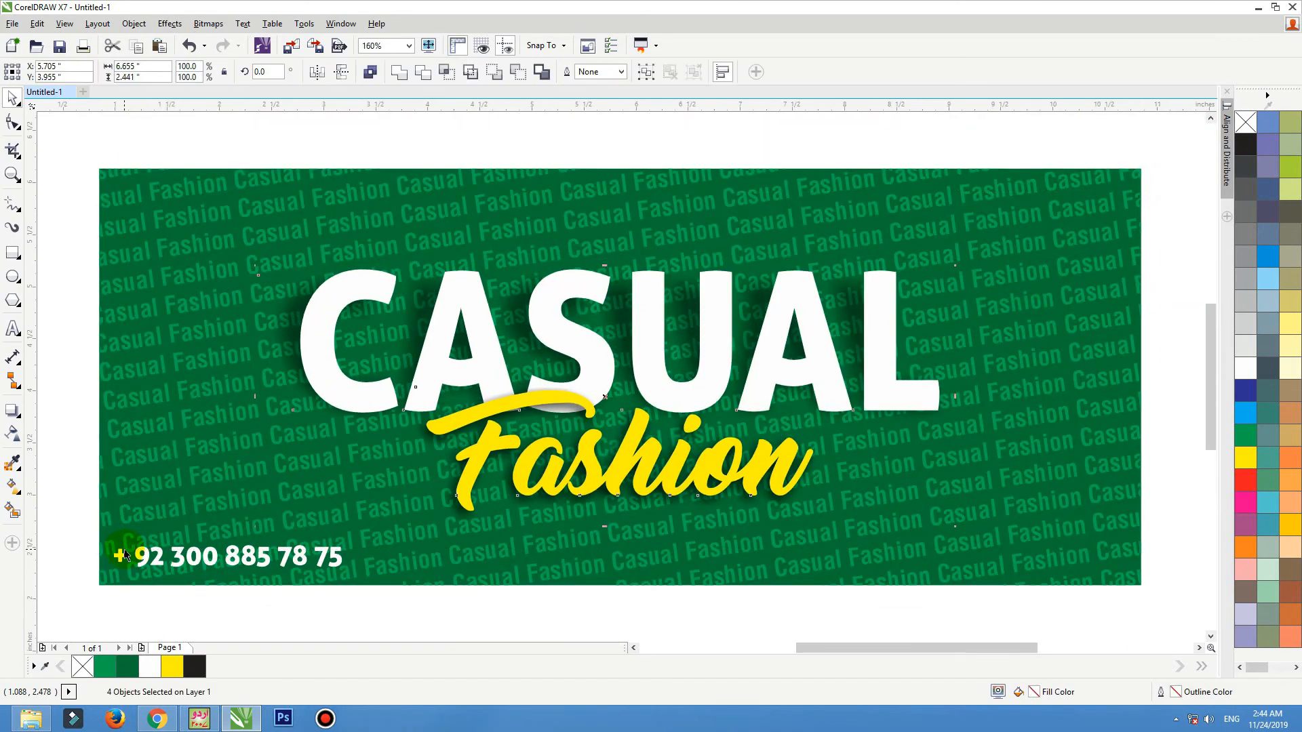
pyautogui.click(653, 134)
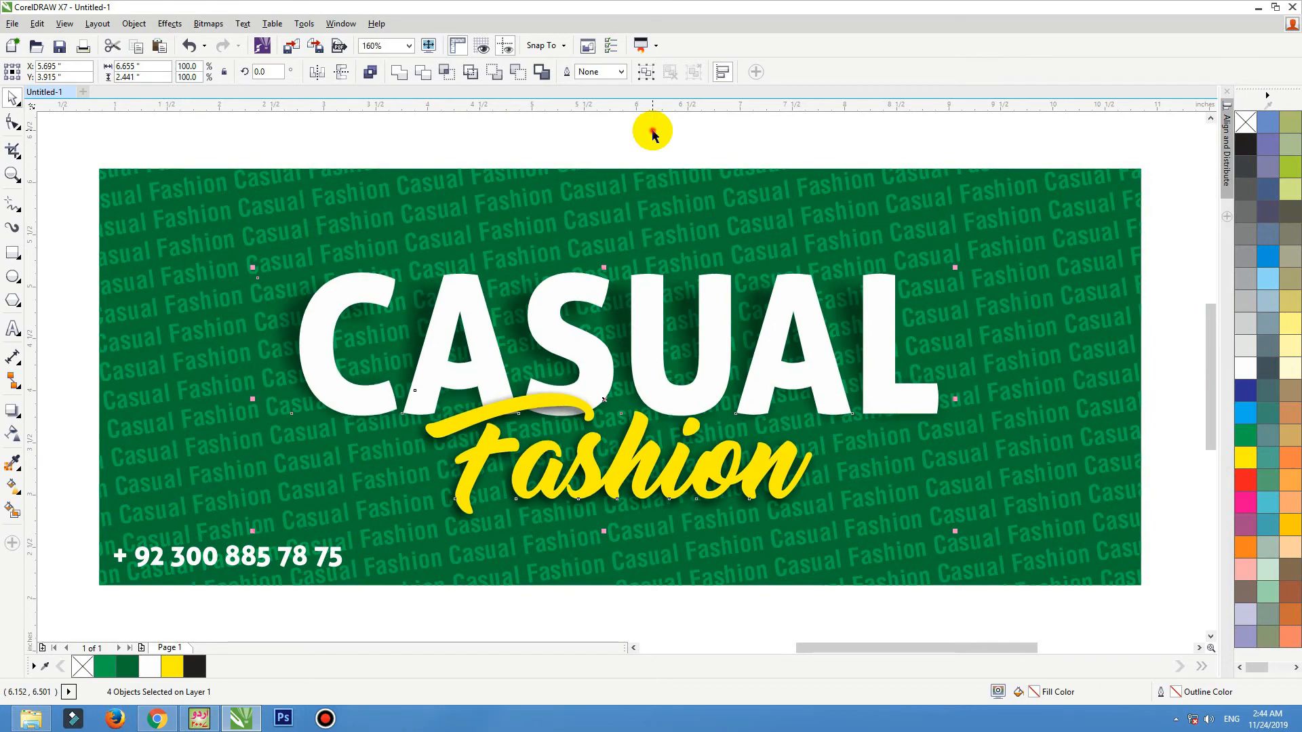
# Fill the word "Fashion" with a pale yellow, C:0 M:0 Y:60 K:0.
pyautogui.click(627, 478)
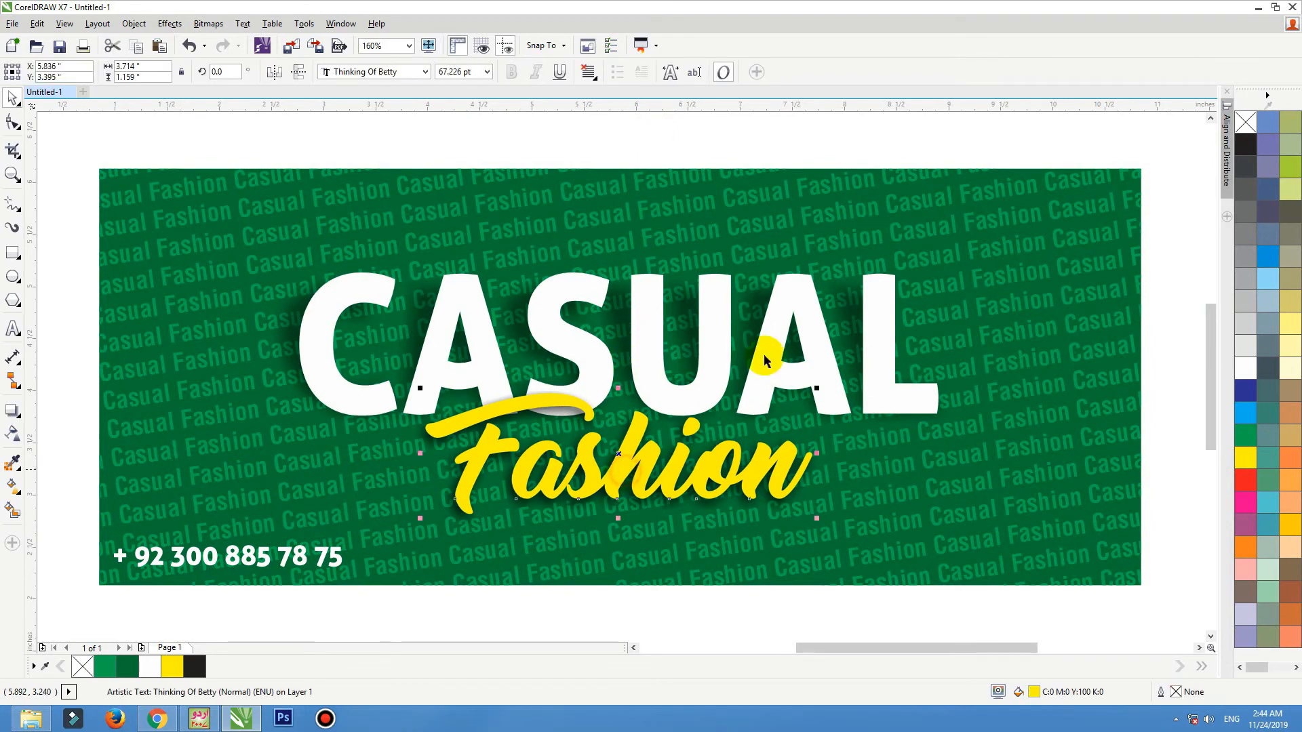
pyautogui.click(1291, 323)
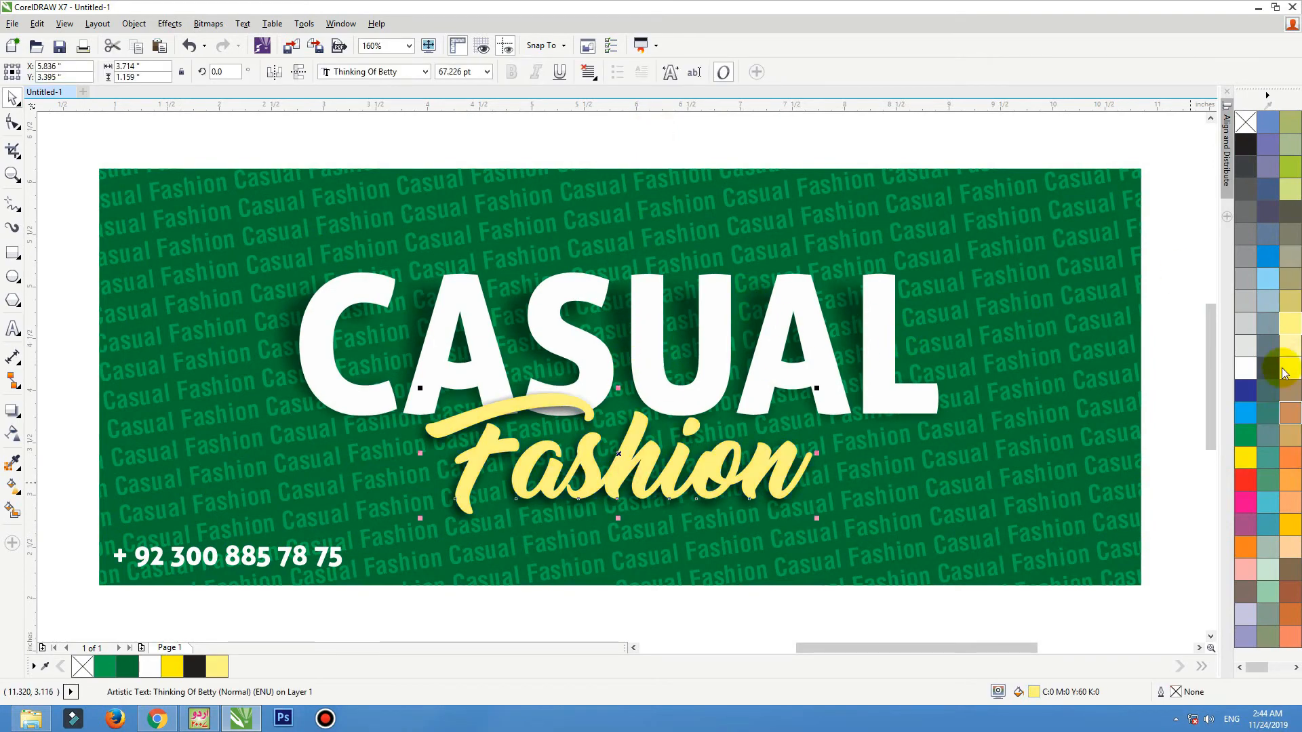
# Try a muted gold fill of C:0 M:0 Y:60 K:20 and a Deep Yellow fill on the word "Fashion".
pyautogui.click(1290, 317)
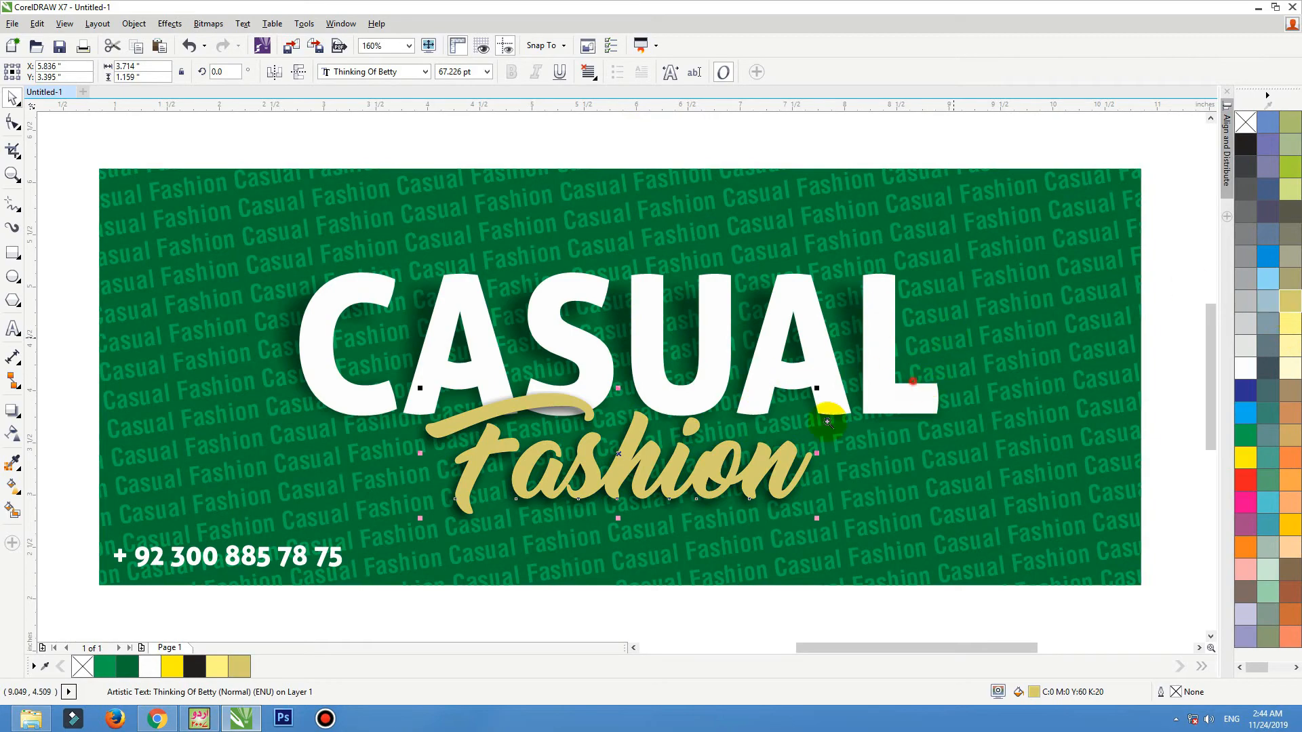
pyautogui.scroll(2, 595, 599)
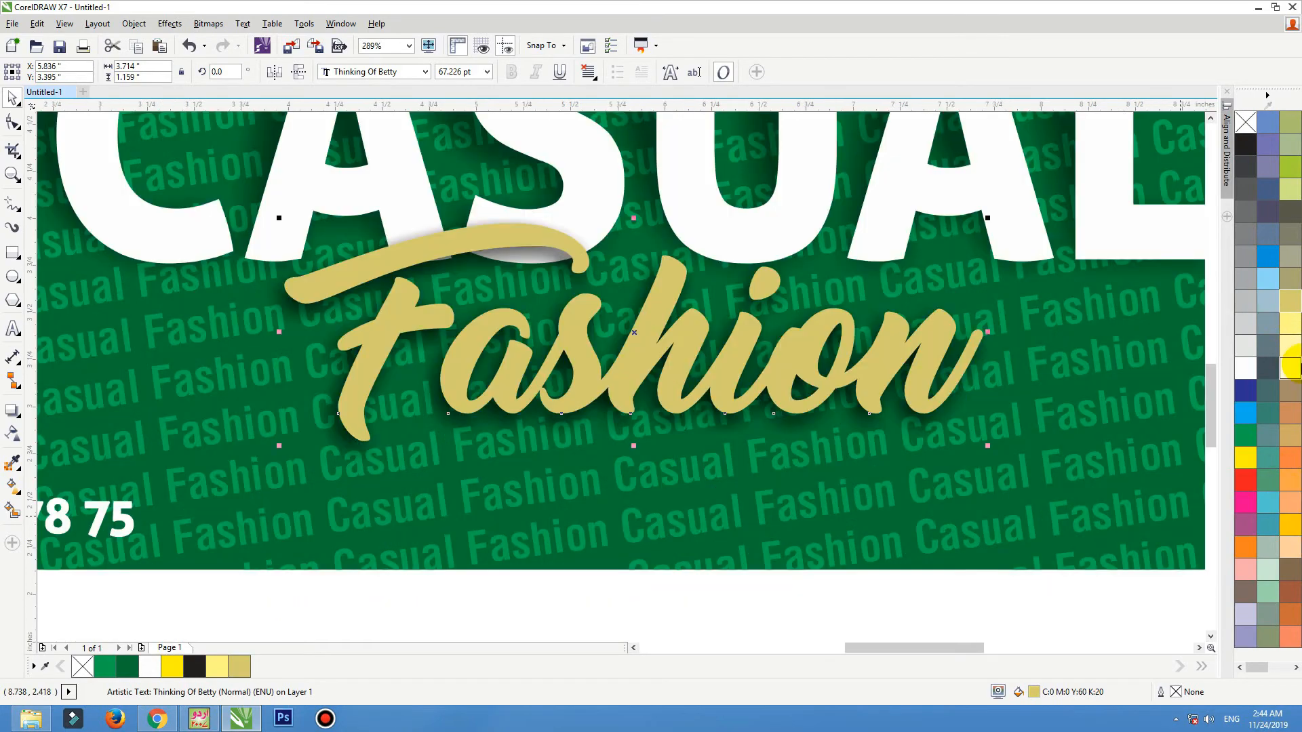
pyautogui.click(1291, 524)
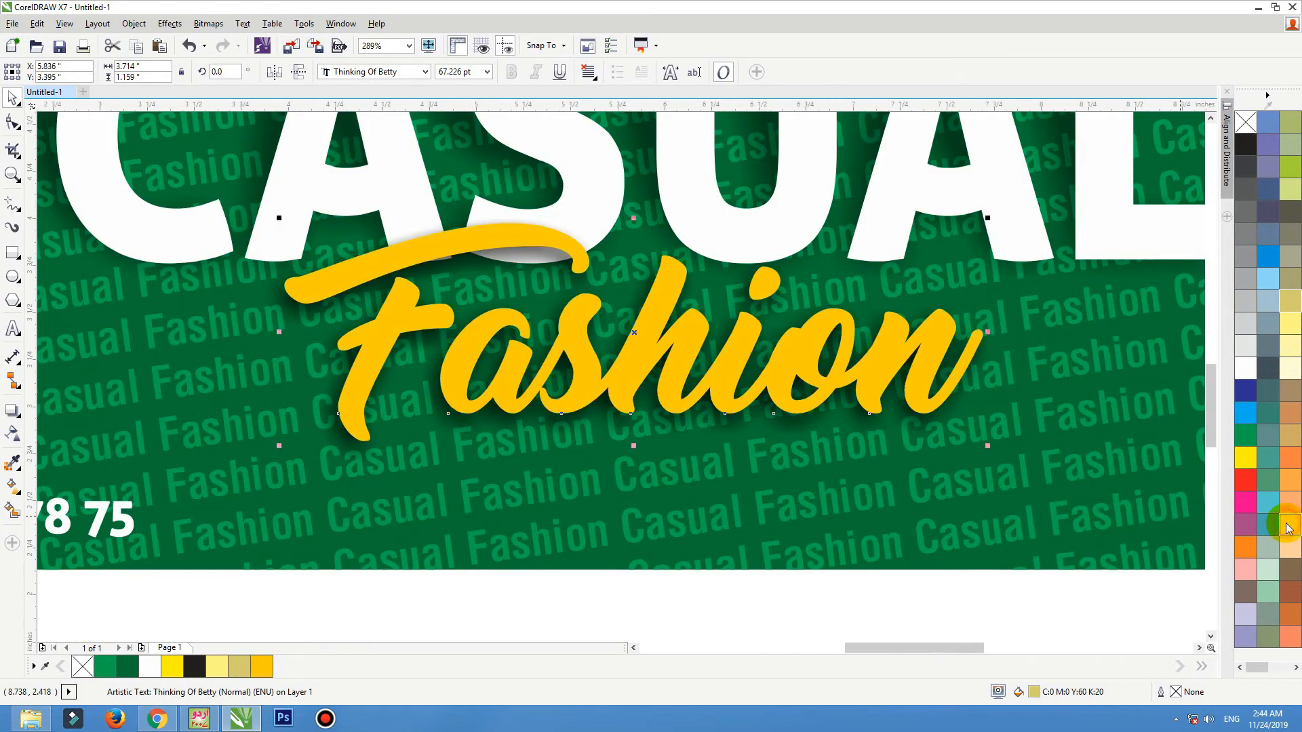
# Mix a custom yellow fill of C:0 M:10 Y:80 K:0 for the word "Fashion" and add it to the palette.
pyautogui.doubleClick(1034, 691)
pyautogui.moveTo(1061, 126); pyautogui.dragTo(1102, 129)
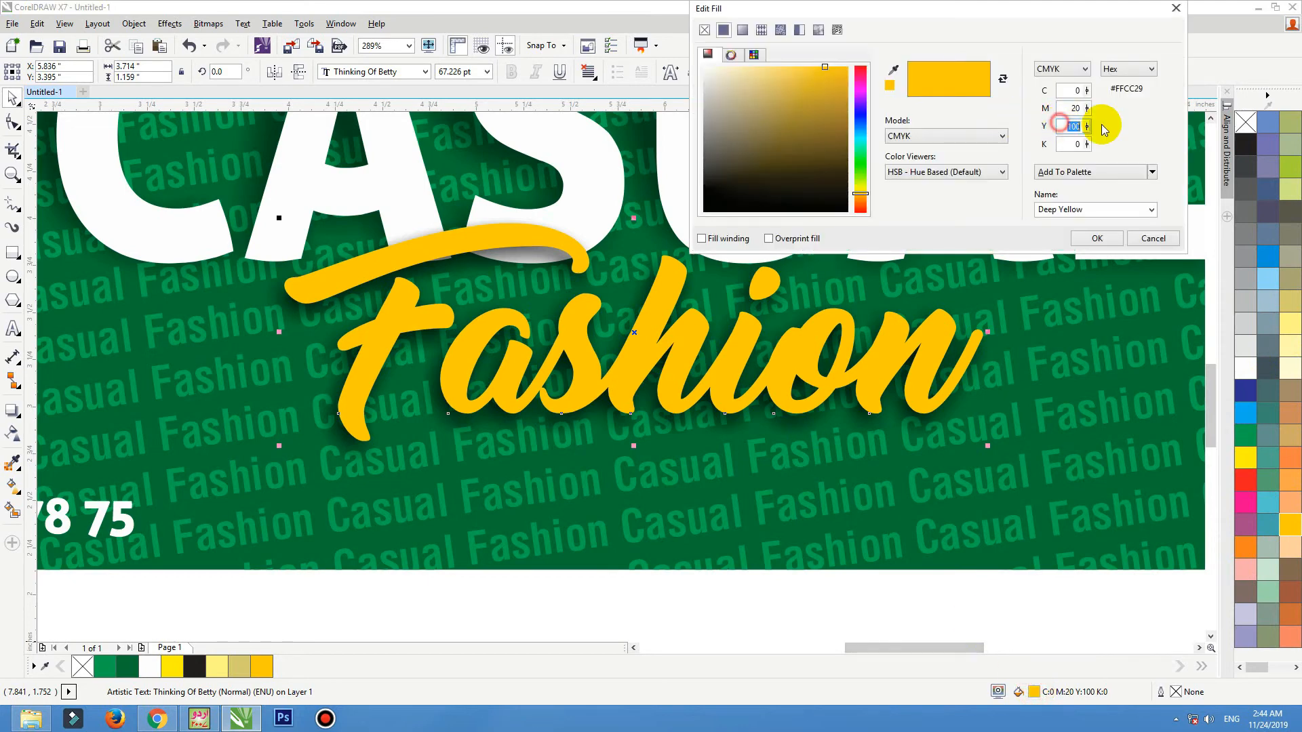
pyautogui.write('60')
pyautogui.hotkey('shift', 'Tab')
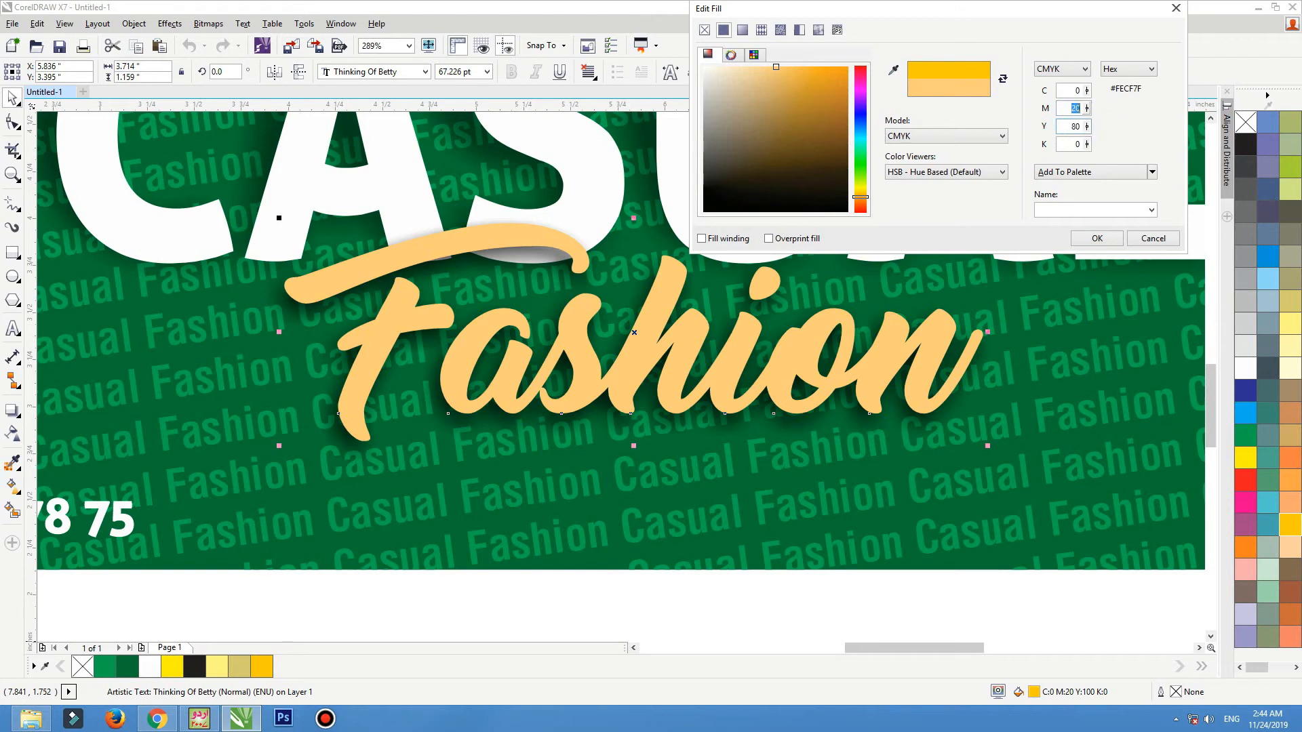
pyautogui.write('60')
pyautogui.press('Tab')
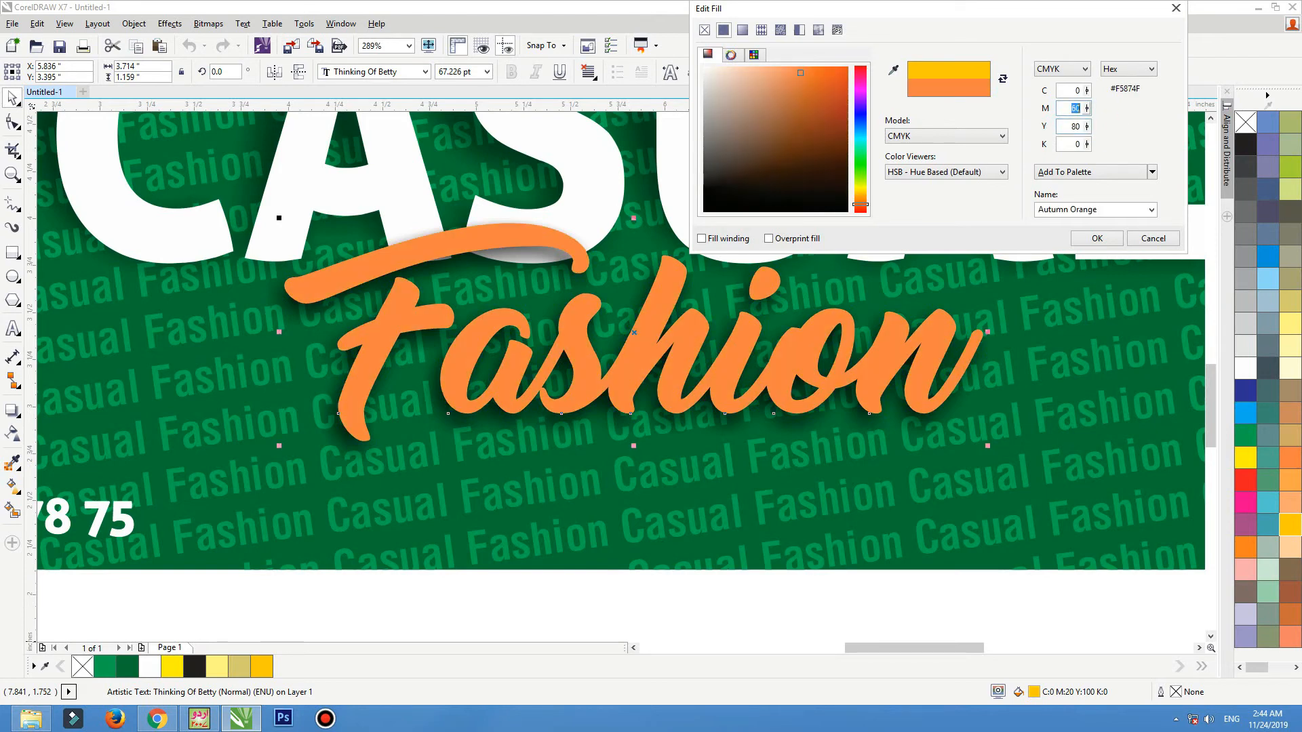
pyautogui.write('10')
pyautogui.press('Tab')
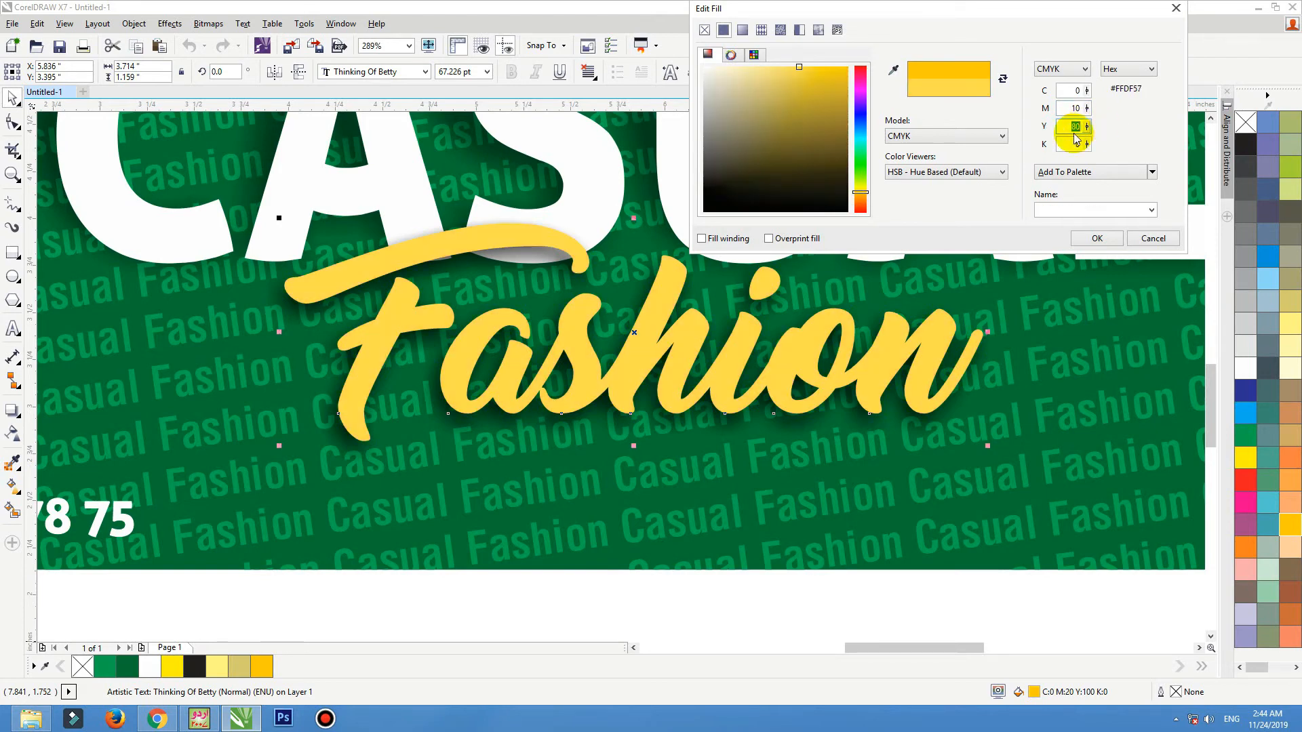
pyautogui.click(1076, 173)
pyautogui.click(1082, 239)
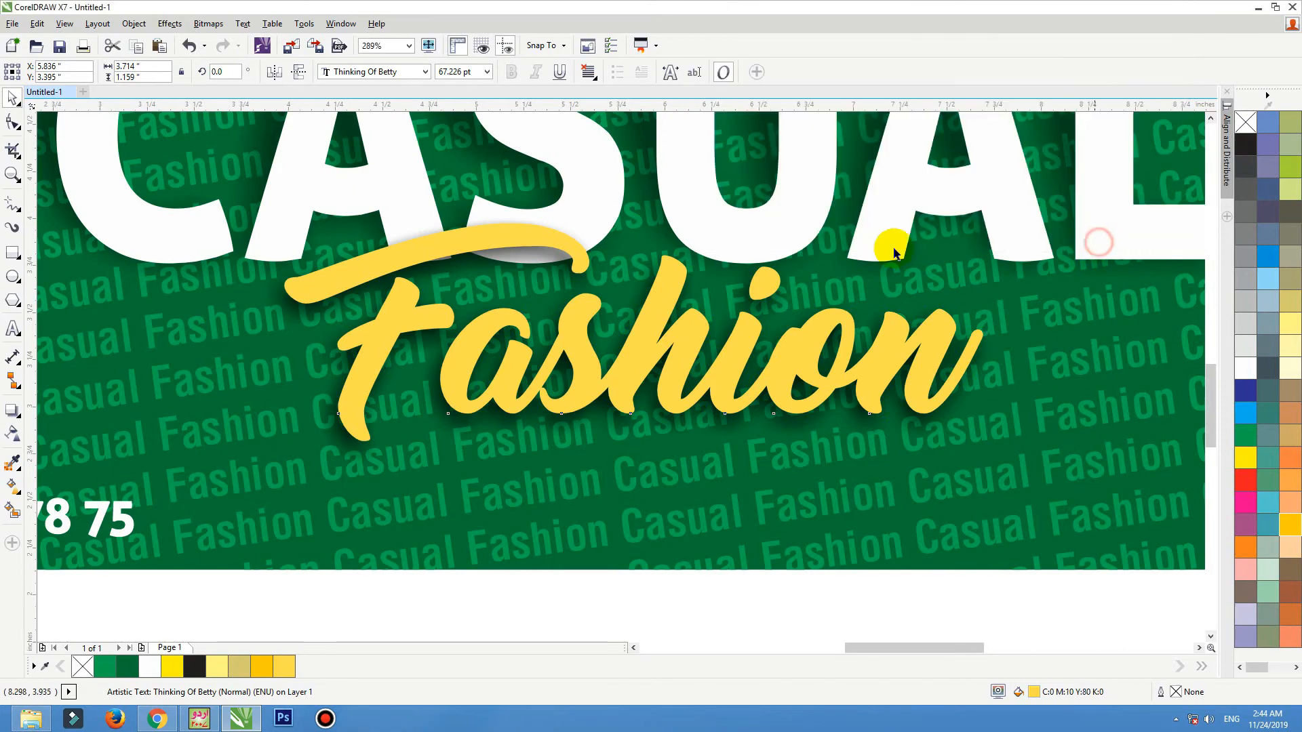
# Examine the whole label with the recoloured "Fashion" against the patterned green background.
pyautogui.scroll(-5, 892, 244)
pyautogui.click(963, 403)
pyautogui.press('F4')
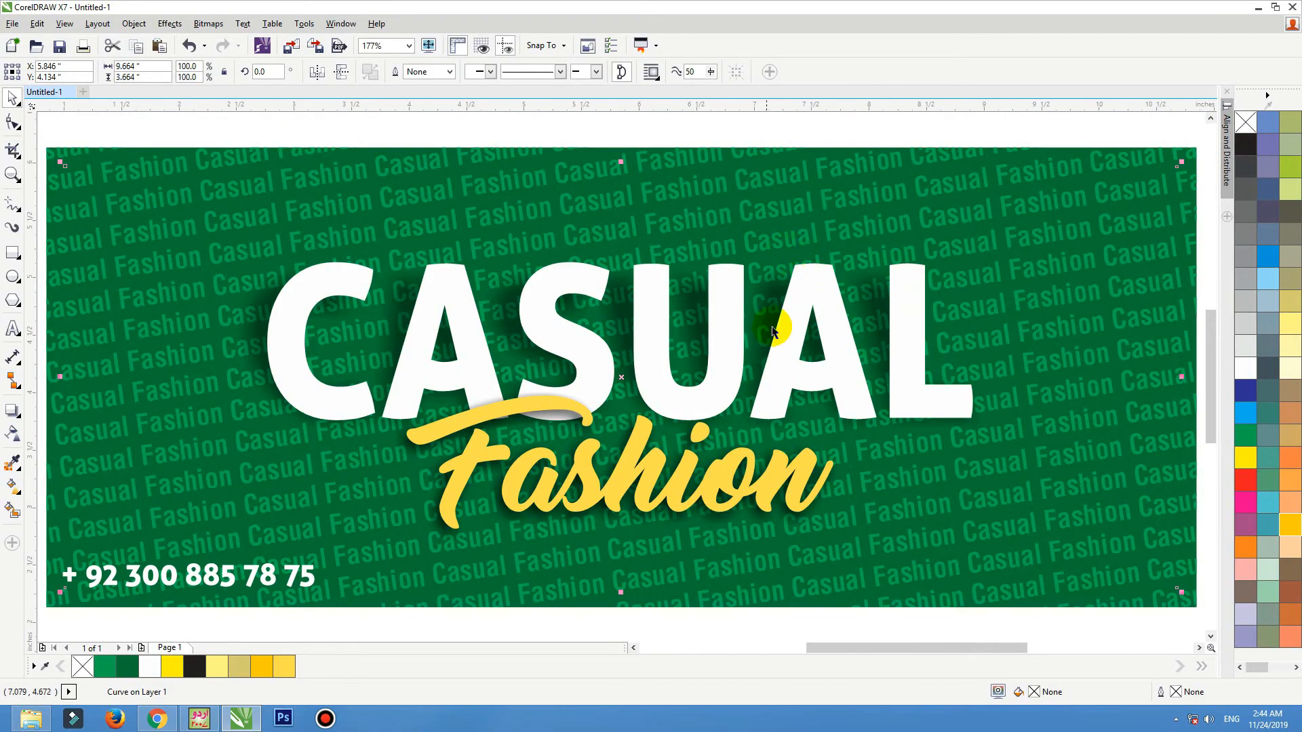
pyautogui.scroll(-1, 775, 330)
pyautogui.click(784, 327)
pyautogui.click(811, 202)
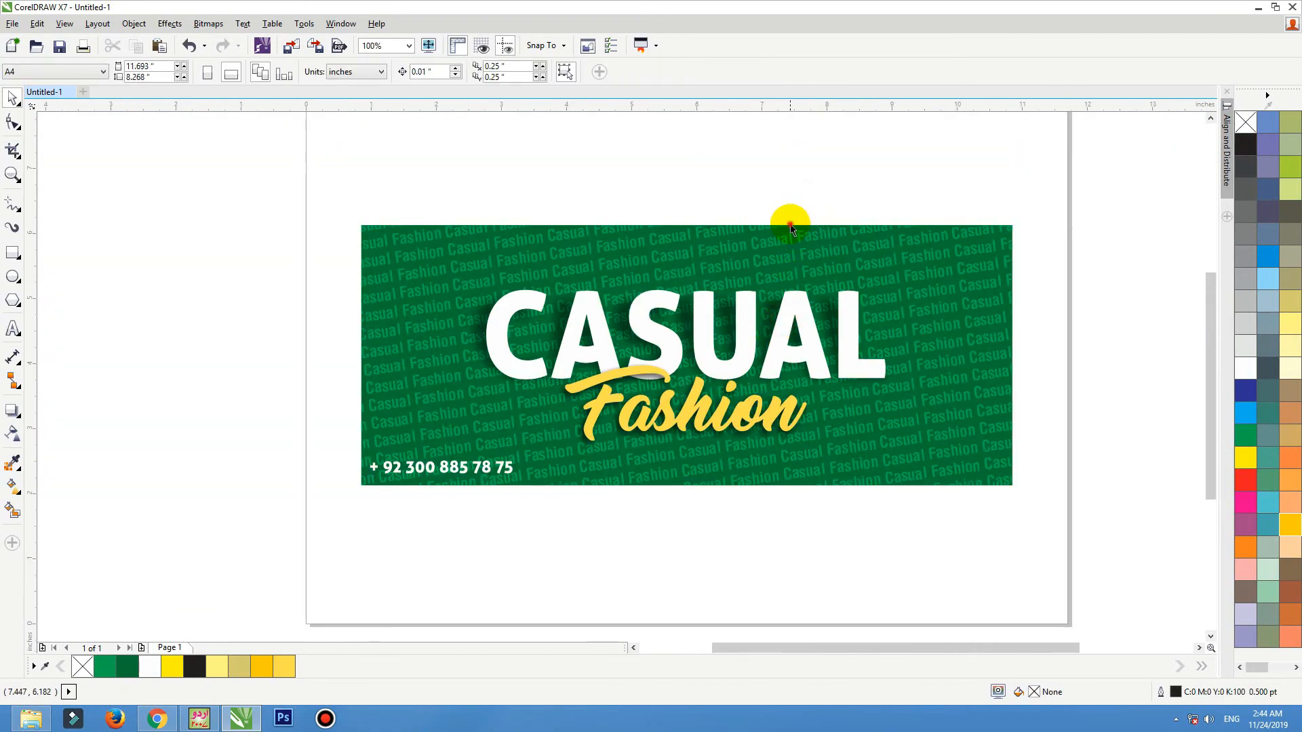
pyautogui.click(792, 229)
pyautogui.press('F4')
# Open the background's PowerClip contents and fill the repeated text pattern with C:100 M:0 Y:100 K:10, adding the colour to the palette.
pyautogui.doubleClick(149, 164)
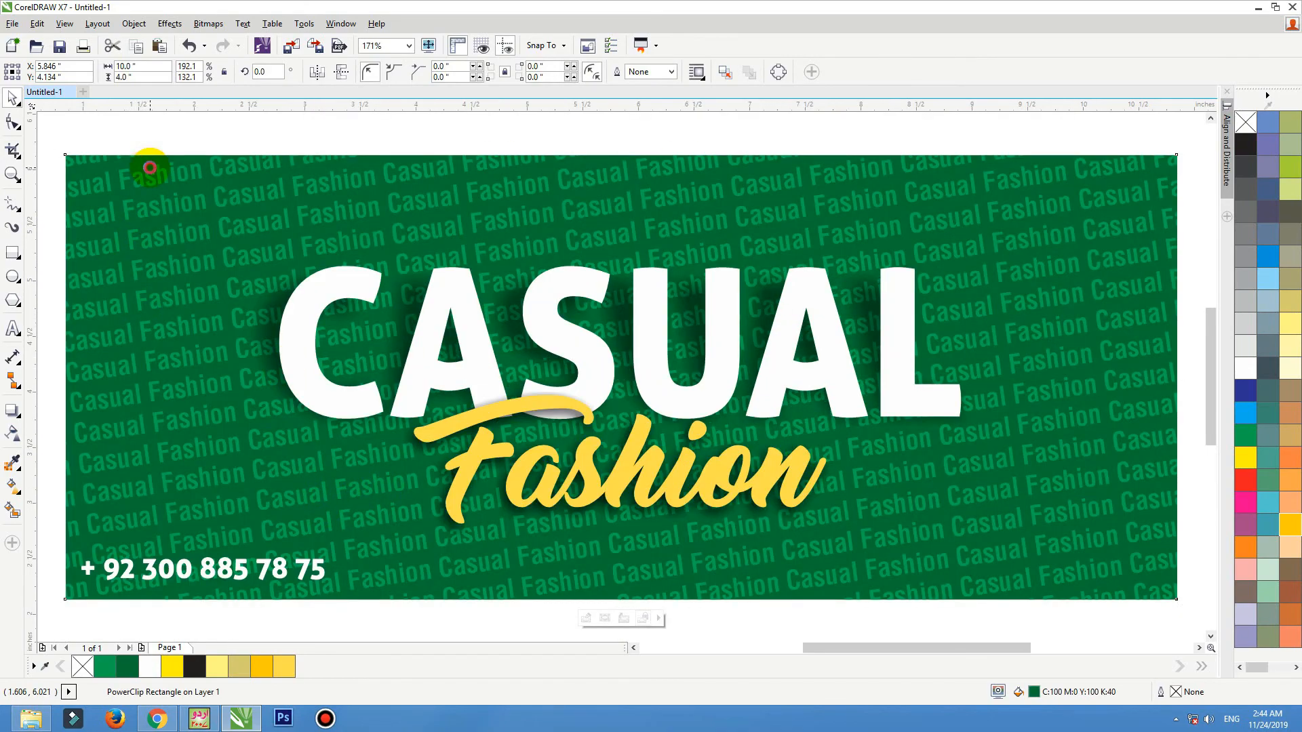
pyautogui.click(166, 176)
pyautogui.scroll(-2, 730, 448)
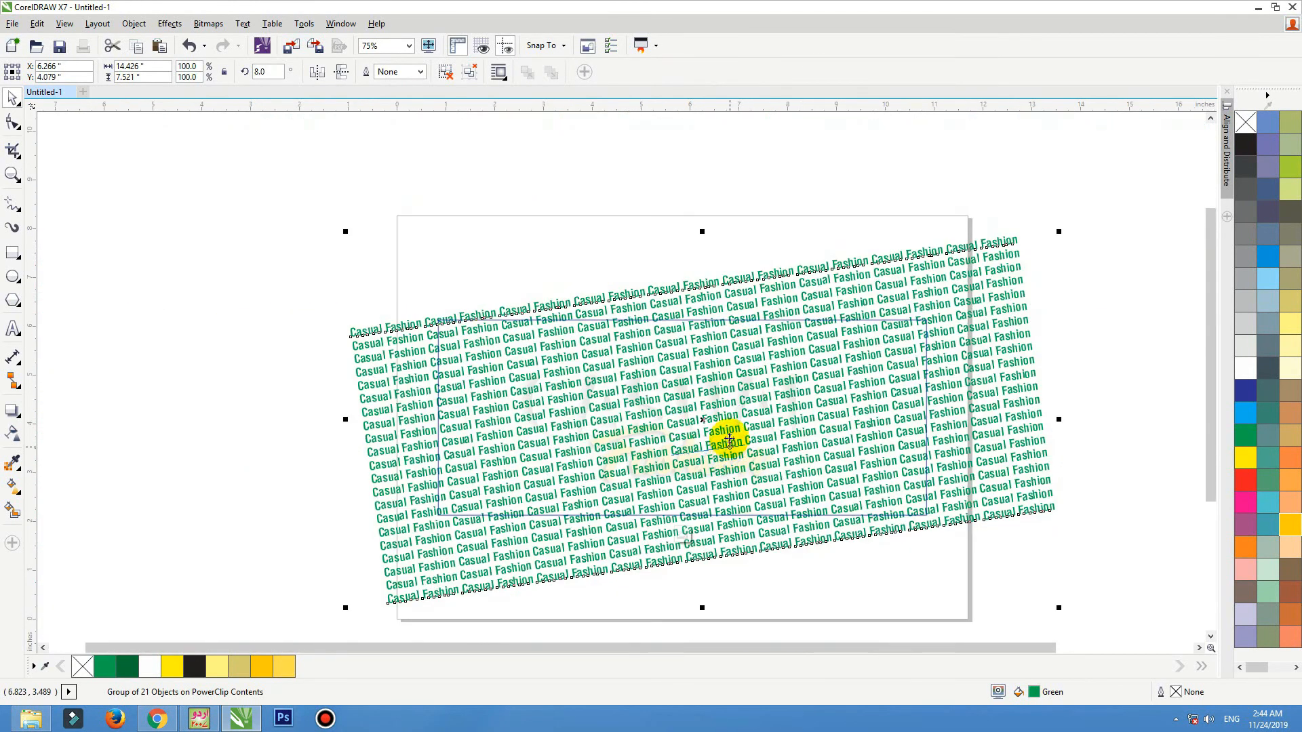
pyautogui.click(776, 271)
pyautogui.click(776, 271)
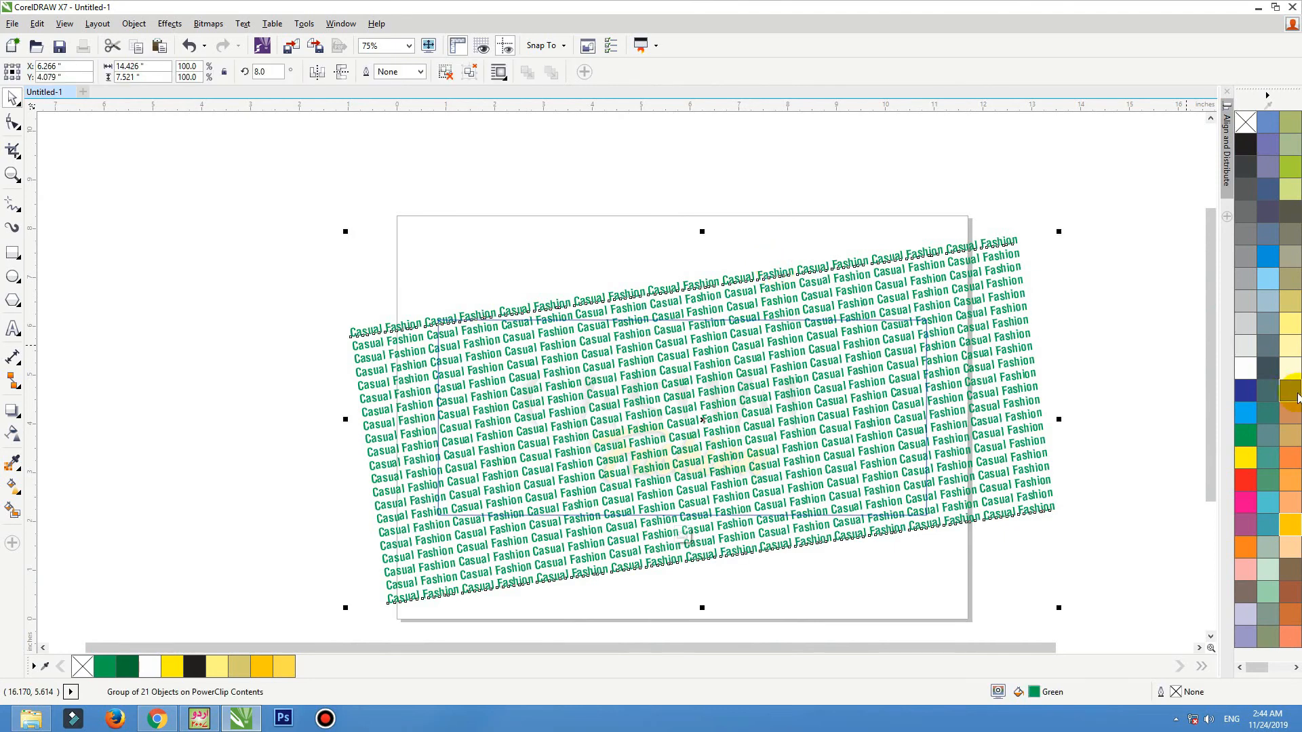
pyautogui.doubleClick(1031, 692)
pyautogui.click(1070, 145)
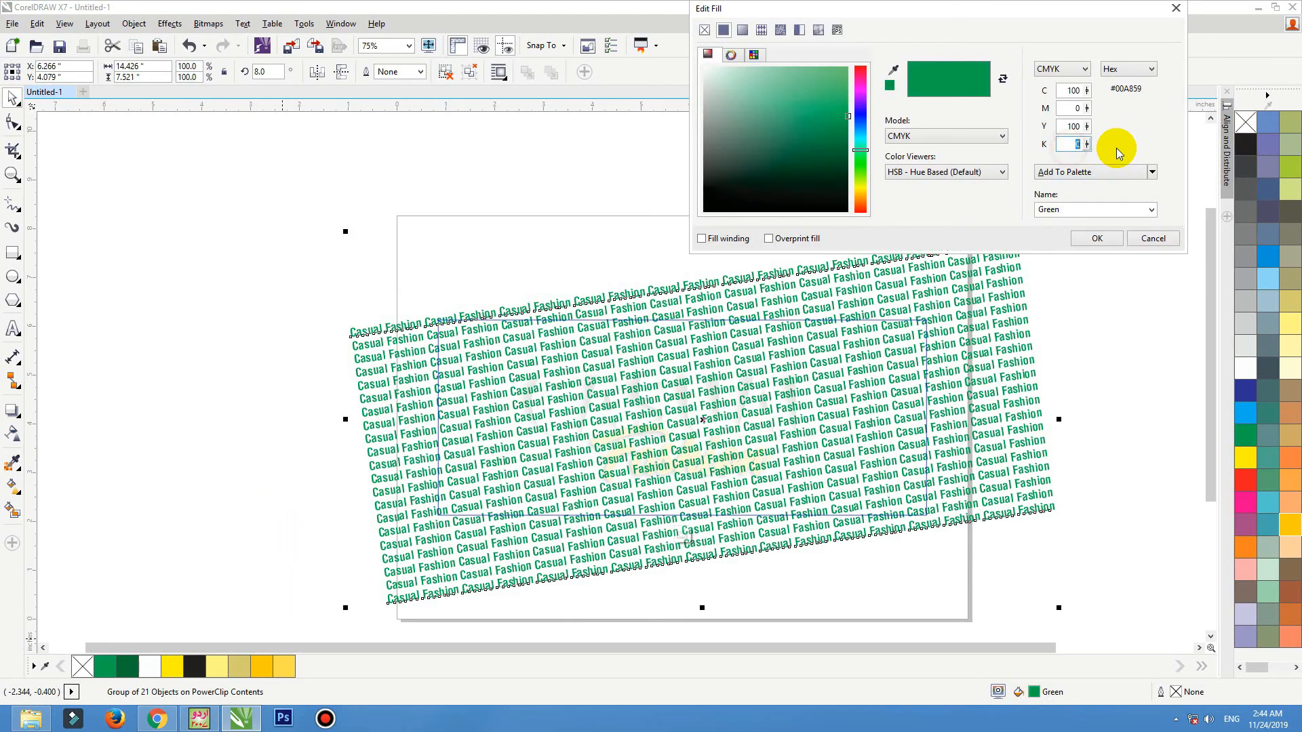
pyautogui.write('10')
pyautogui.click(1084, 173)
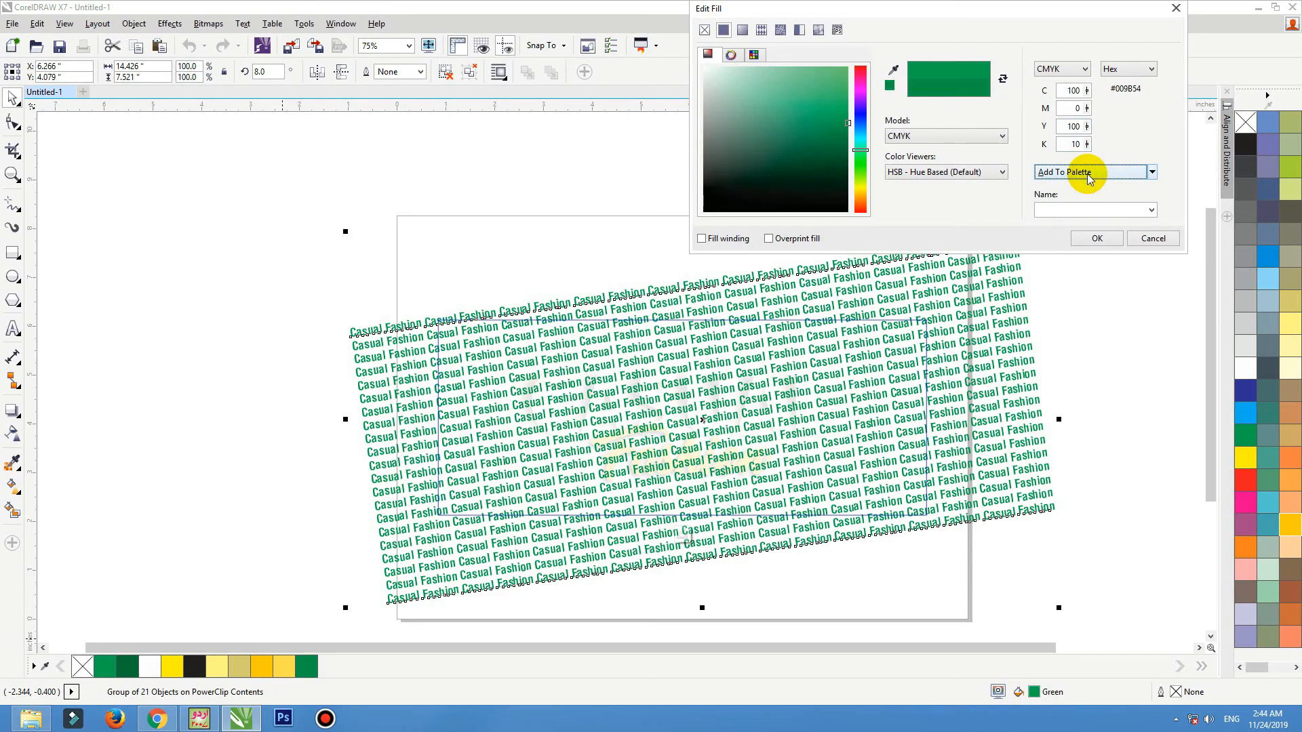
pyautogui.click(1097, 238)
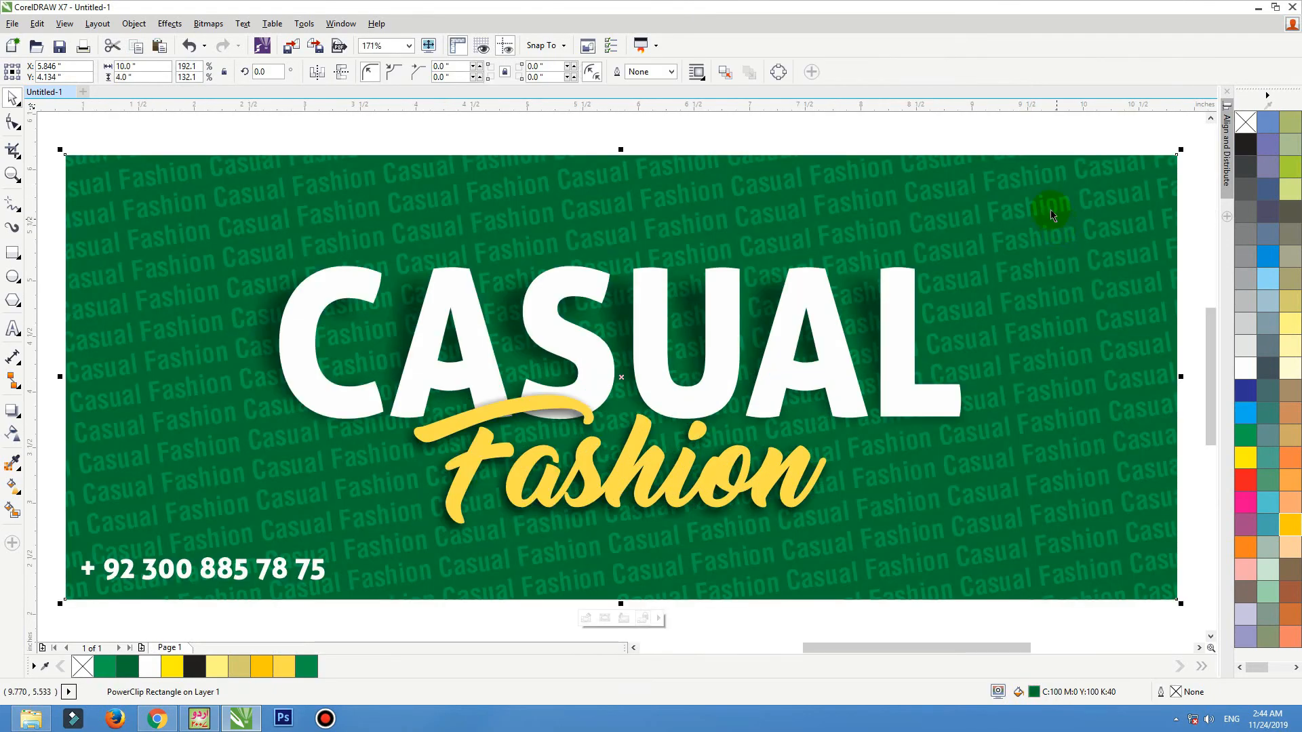
# Darken the clipped text pattern to C:100 M:0 Y:100 K:20, add the colour to the palette and leave the PowerClip contents.
pyautogui.click(1035, 185)
pyautogui.click(1027, 172)
pyautogui.keyDown('ctrl'); pyautogui.click(1025, 171); pyautogui.keyUp('ctrl')
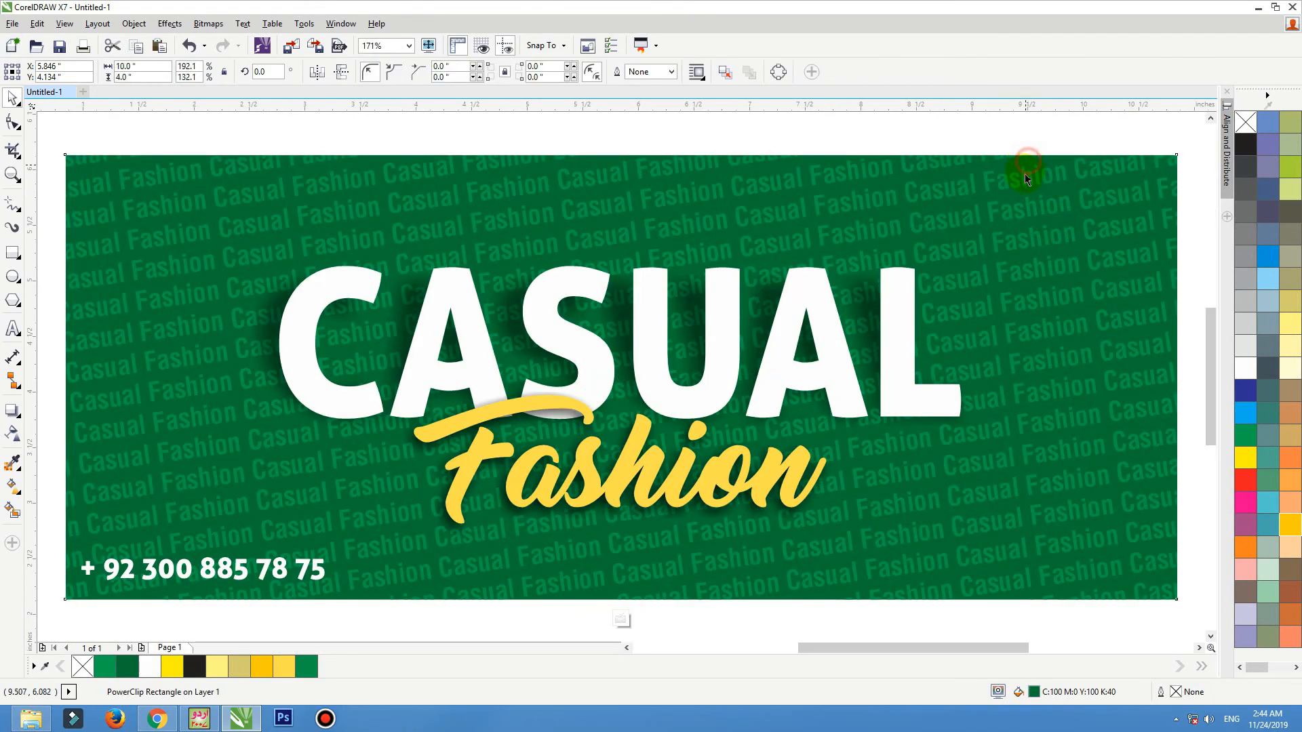
pyautogui.doubleClick(1033, 693)
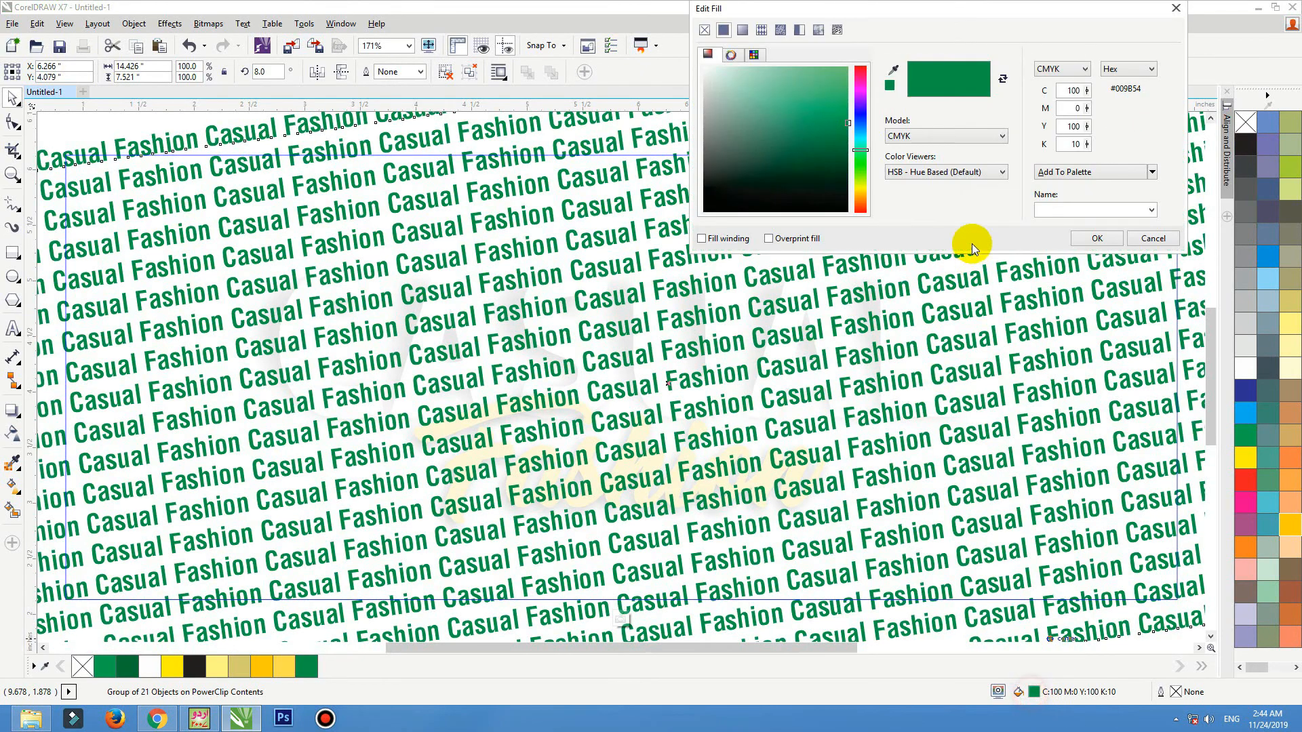
pyautogui.doubleClick(1073, 143)
pyautogui.write('20')
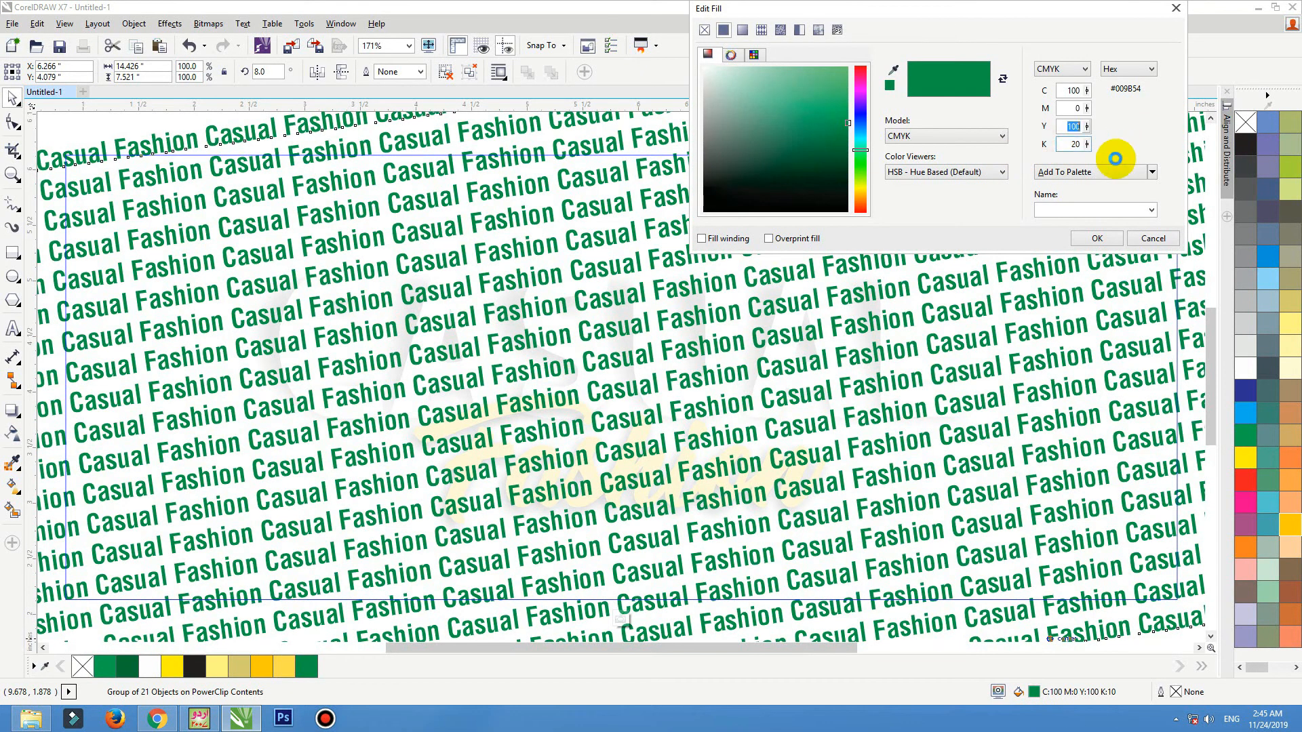
pyautogui.click(1084, 174)
pyautogui.click(1095, 244)
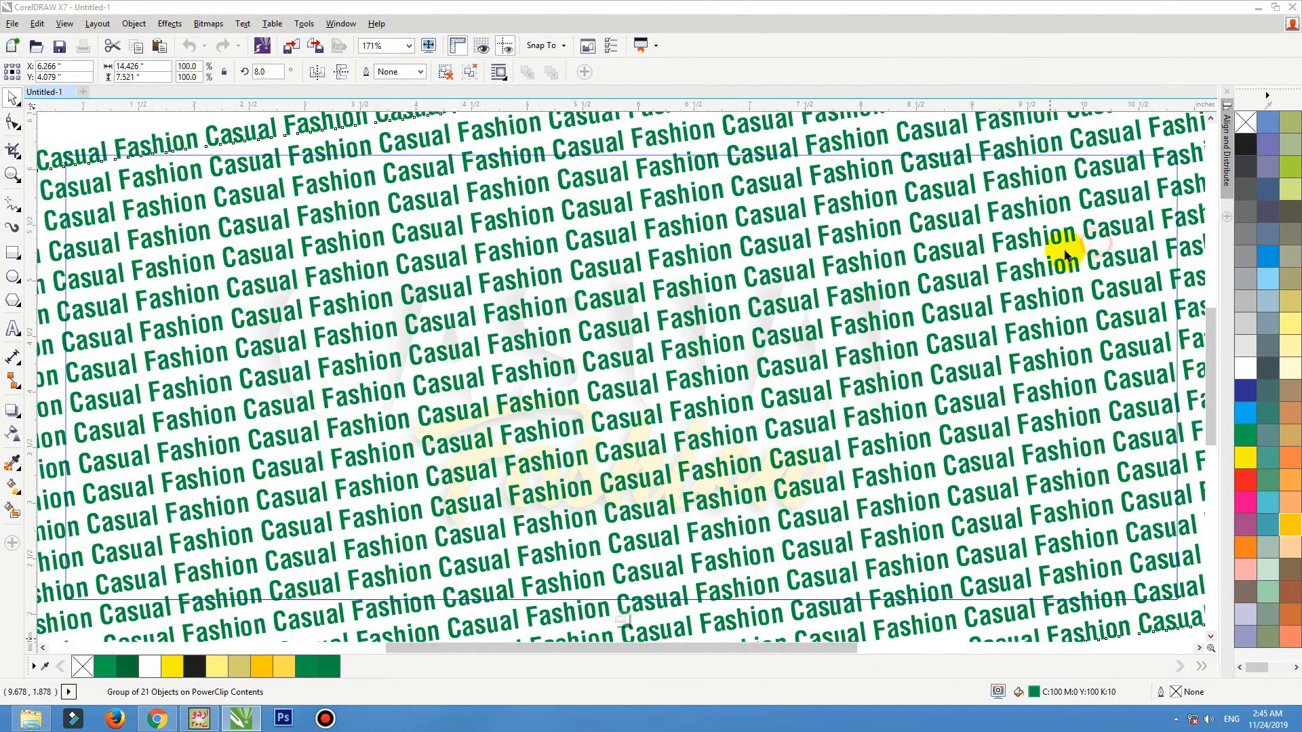
pyautogui.keyDown('ctrl'); pyautogui.click(1079, 249); pyautogui.keyUp('ctrl')
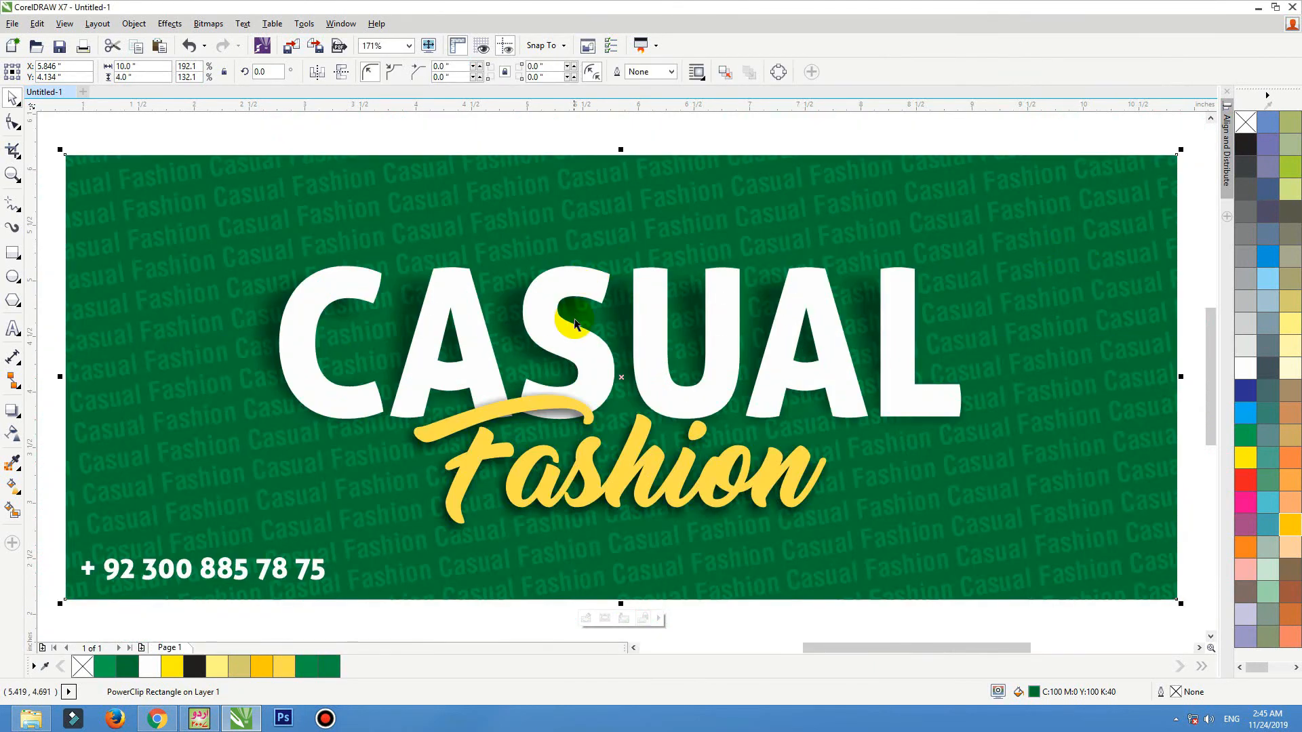
# Move the phone number right about 0.08 inch and both logo words with their shadows down about 0.03 inch.
pyautogui.scroll(-2, 596, 311)
pyautogui.moveTo(881, 178); pyautogui.dragTo(318, 530)
pyautogui.moveTo(309, 176); pyautogui.dragTo(1027, 540)
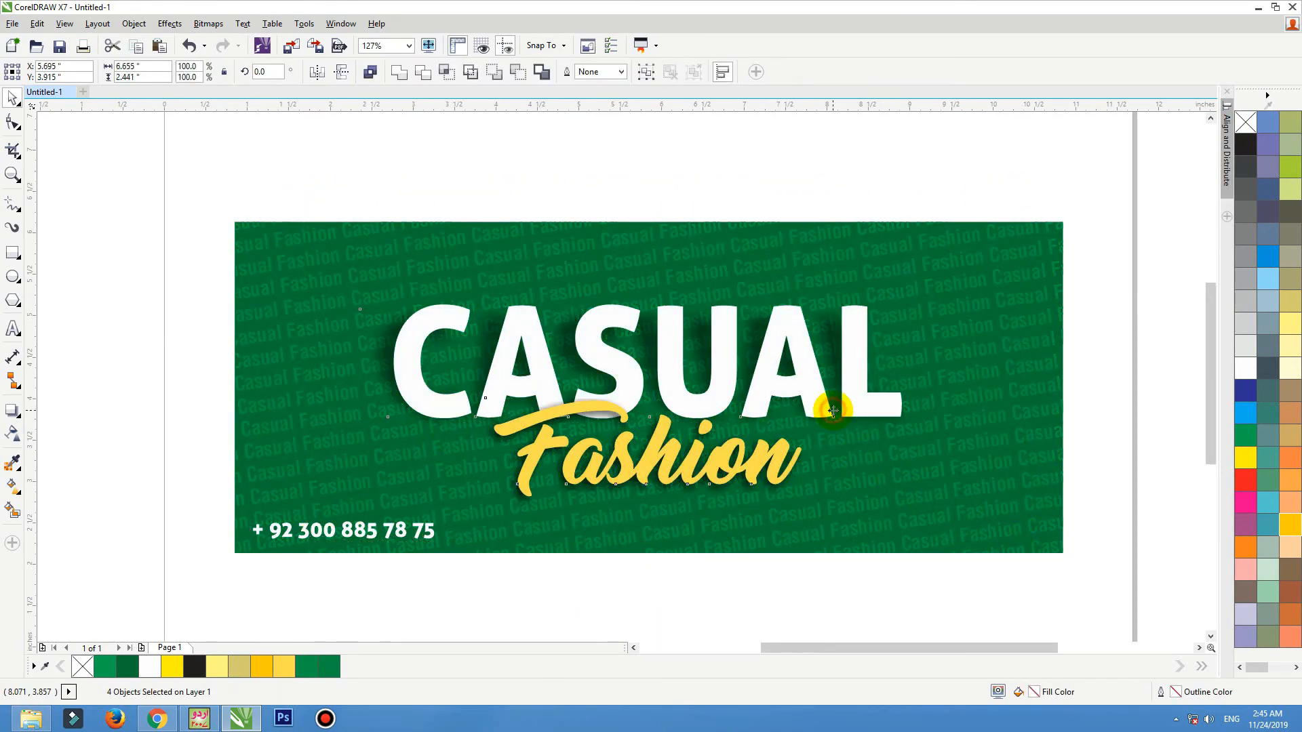
pyautogui.moveTo(833, 410); pyautogui.dragTo(833, 413)
# Examine the label's final layout, checking the spacing of the logo and phone number within the green rectangle.
pyautogui.click(808, 214)
pyautogui.click(807, 222)
pyautogui.hotkey('shift', 'F2')
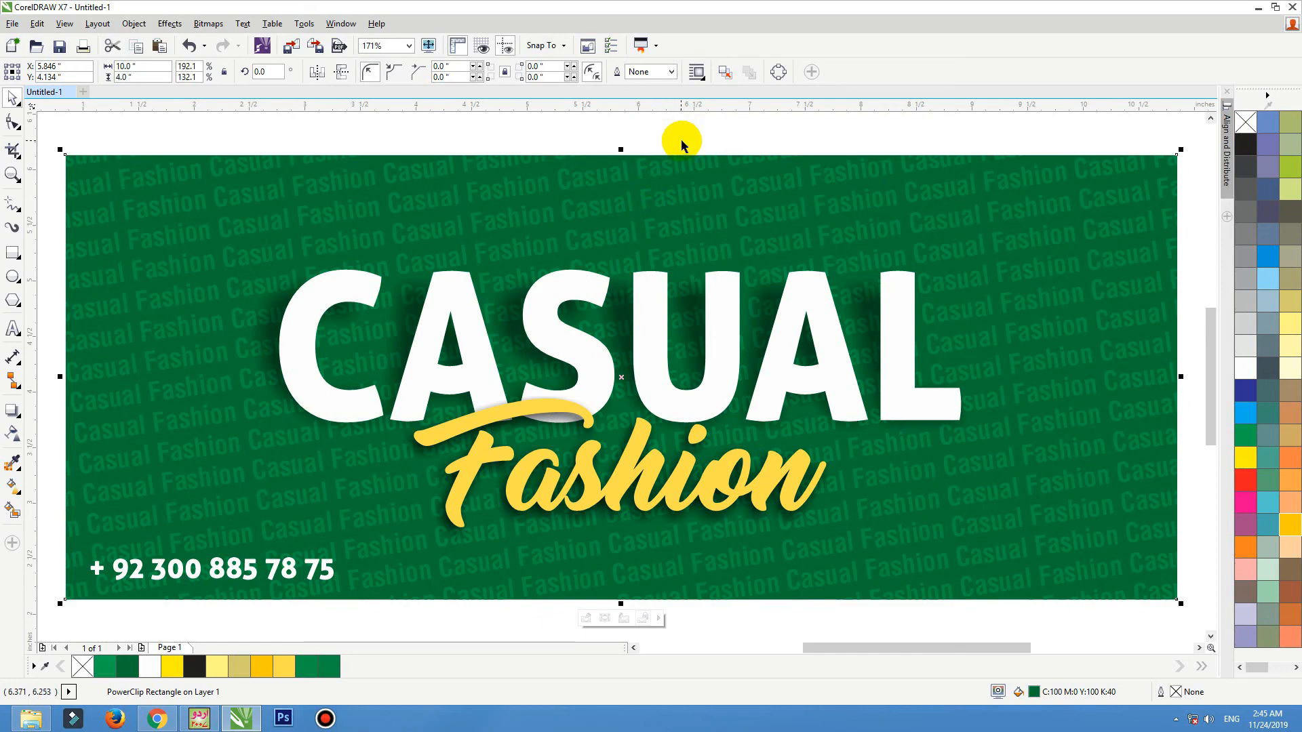
pyautogui.scroll(-2, 681, 152)
pyautogui.click(704, 144)
pyautogui.press('F4')
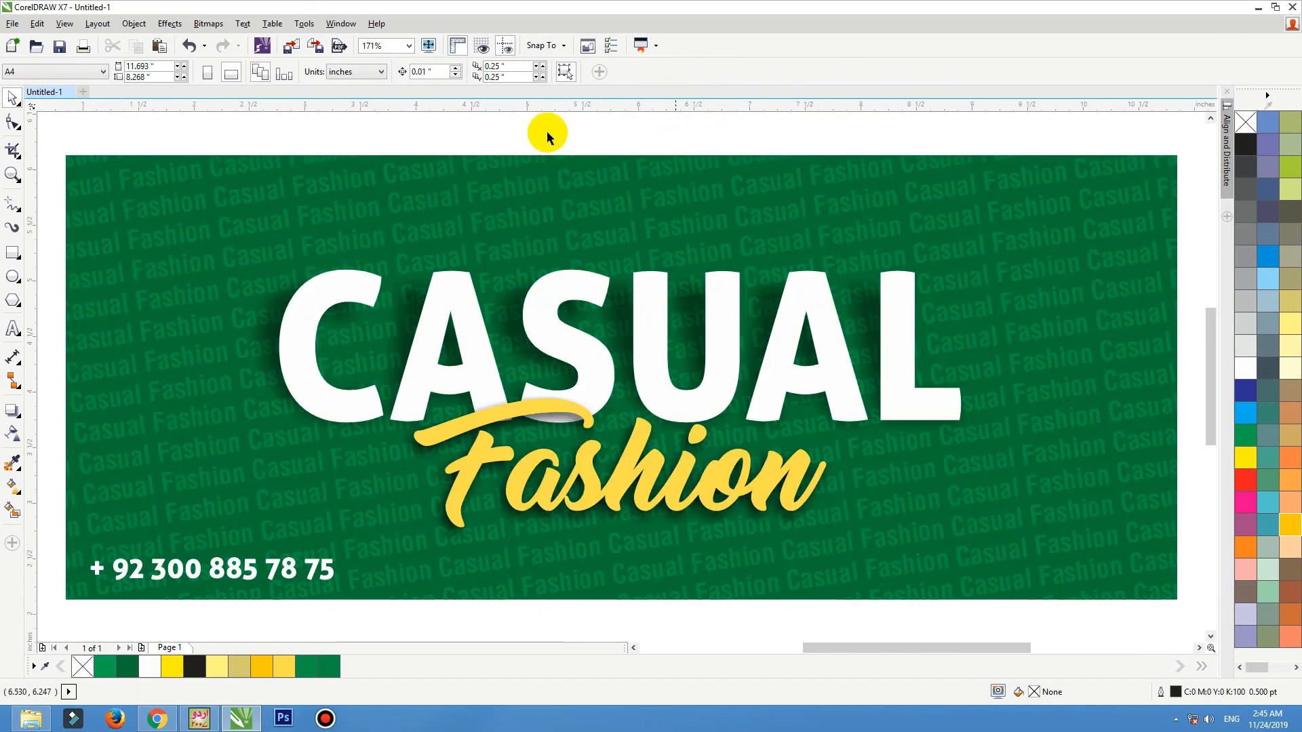